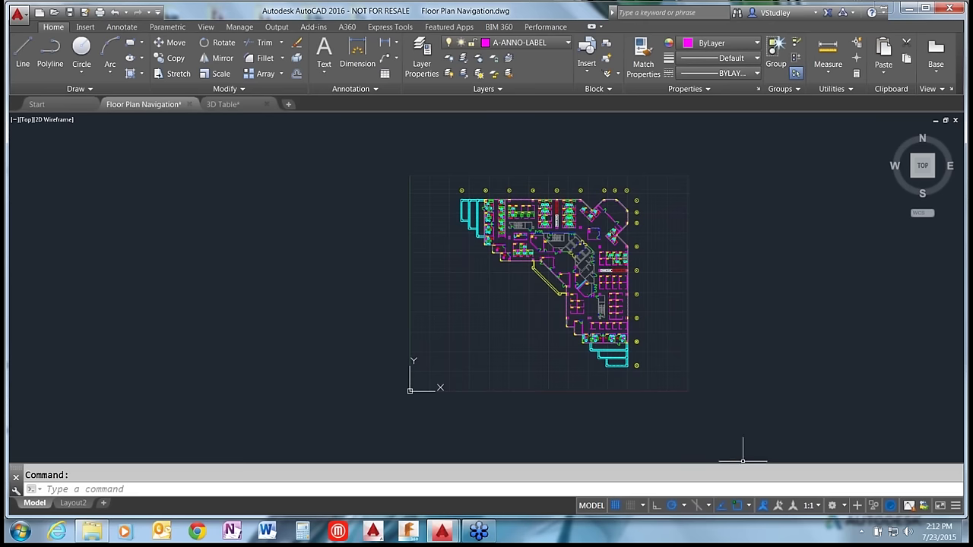
pyautogui.click(832, 506)
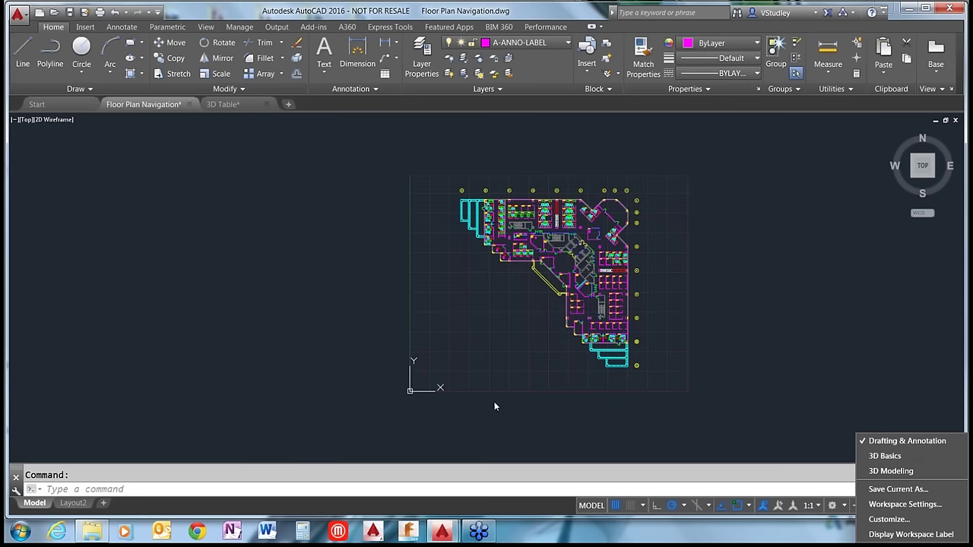
pyautogui.click(331, 377)
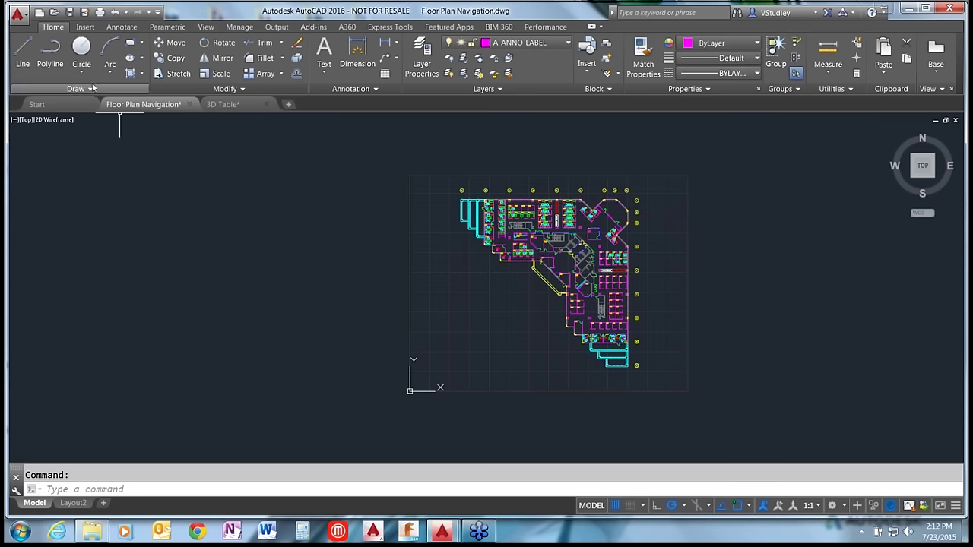
# Step: Add the Views, Coordinates and Navigate tool groups to the View ribbon
pyautogui.click(205, 29)
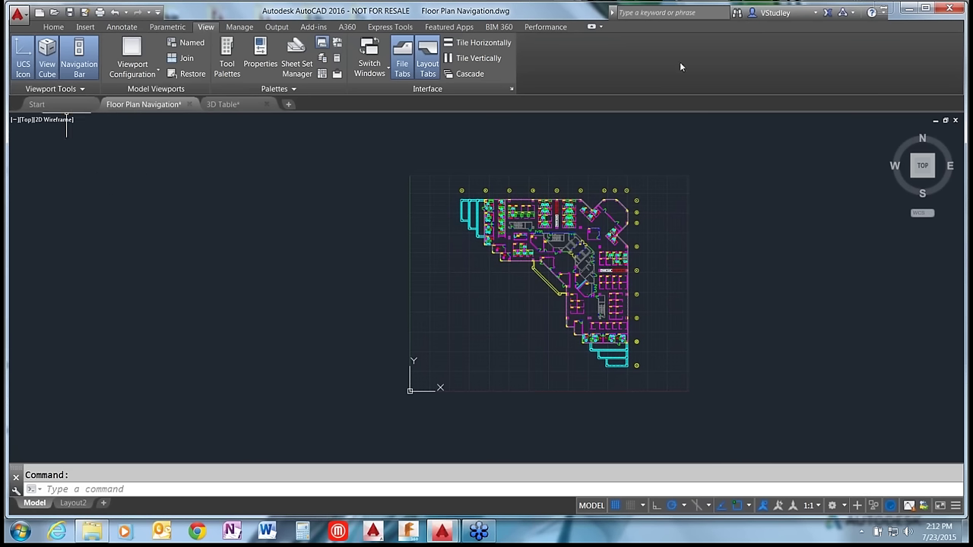
pyautogui.rightClick(616, 66)
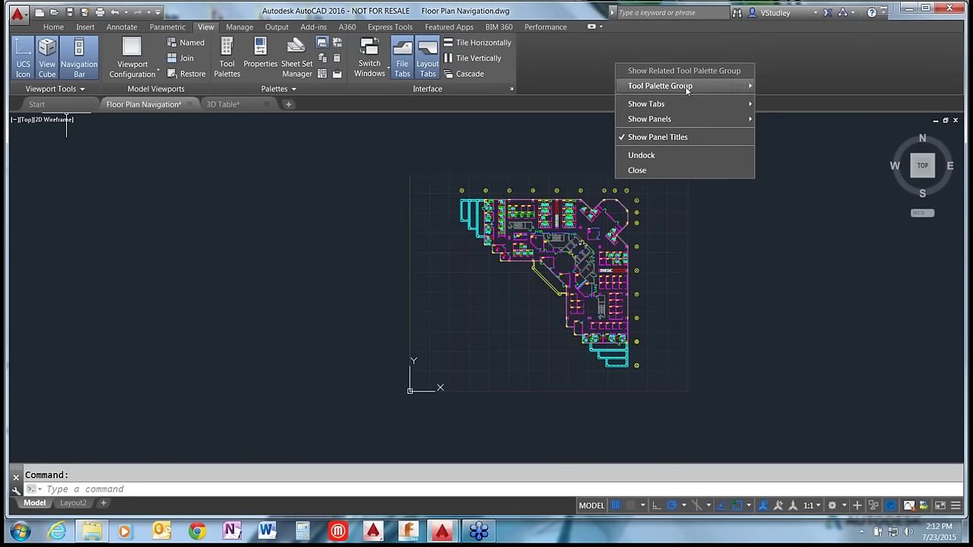
pyautogui.moveTo(681, 120)
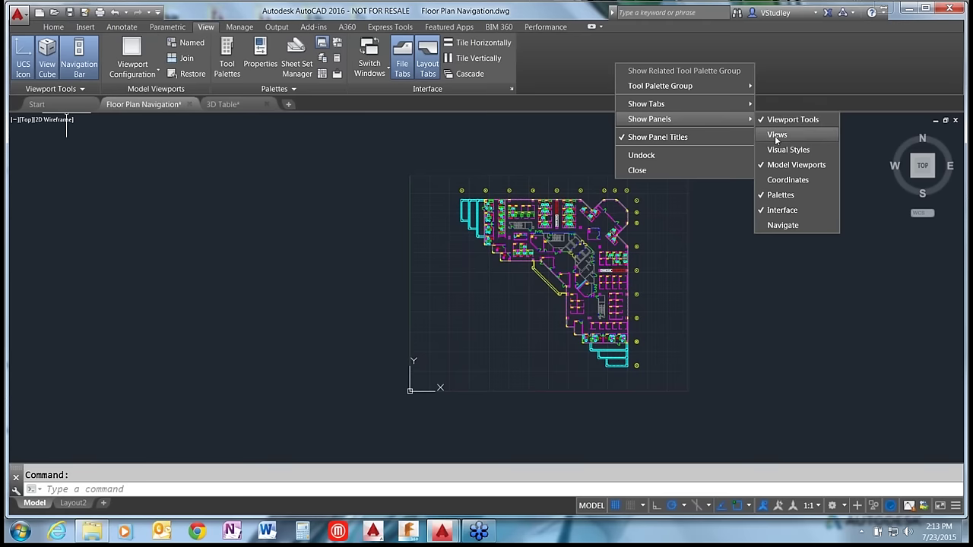
pyautogui.click(776, 137)
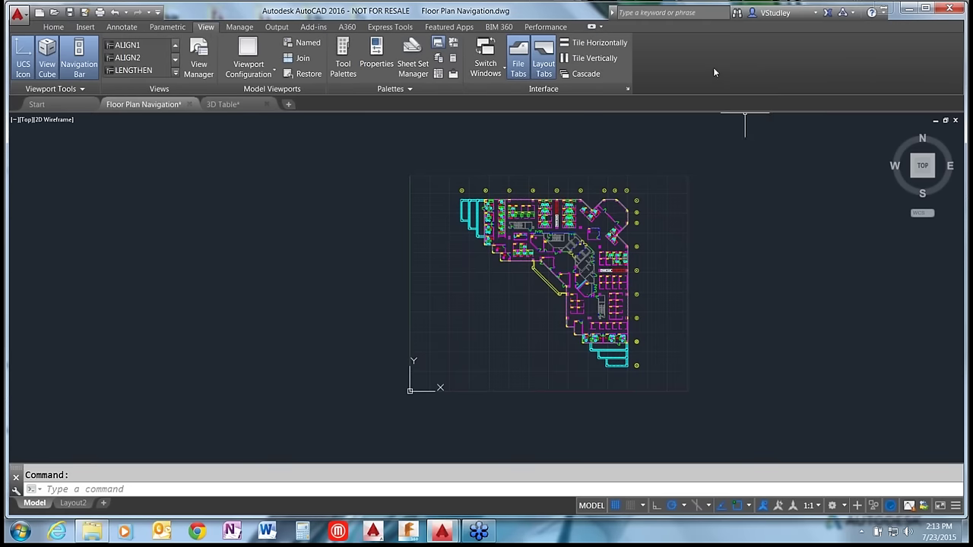
pyautogui.rightClick(713, 67)
pyautogui.moveTo(777, 125)
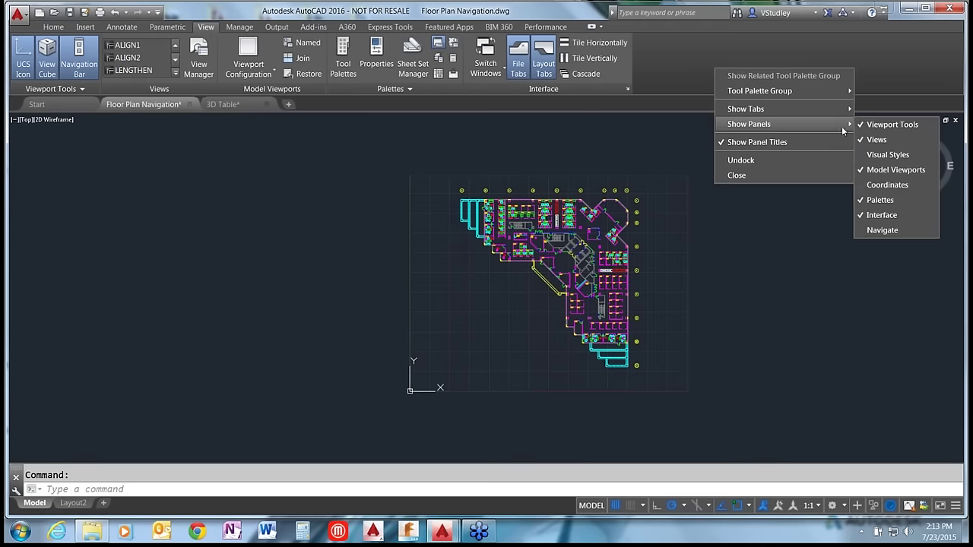
pyautogui.click(898, 186)
pyautogui.rightClick(799, 59)
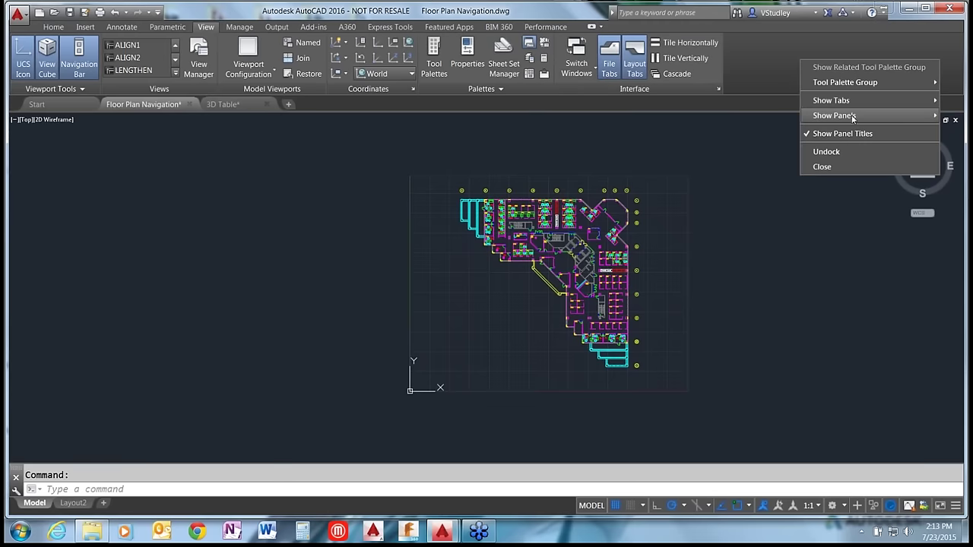
pyautogui.moveTo(850, 120)
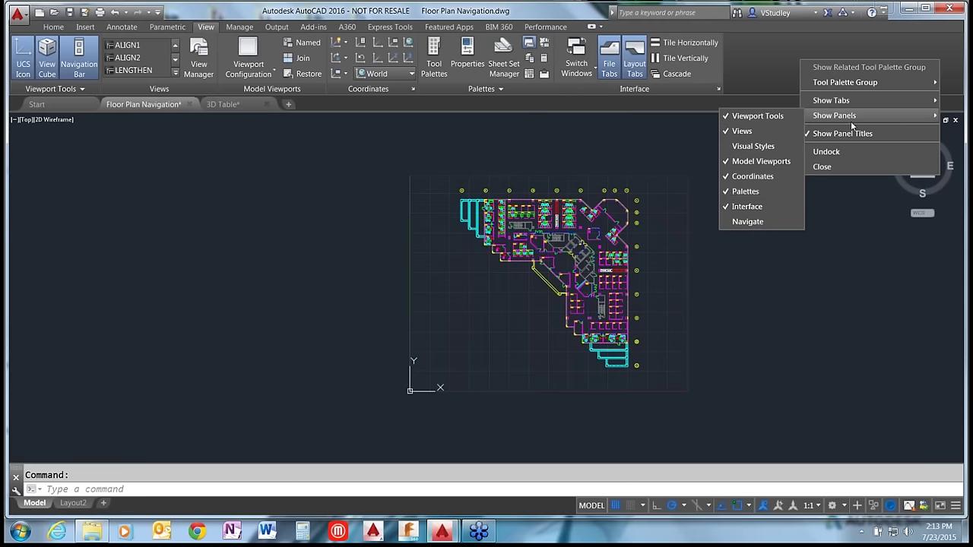
pyautogui.click(760, 222)
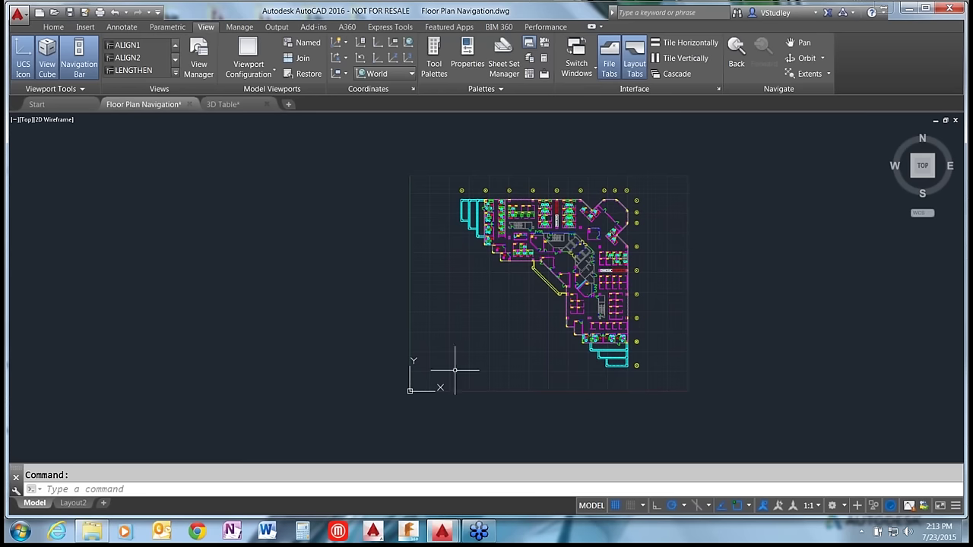
# Step: Switch the UCS icon's display off and back on in the floor plan drawing
pyautogui.scroll(2, 456, 370)
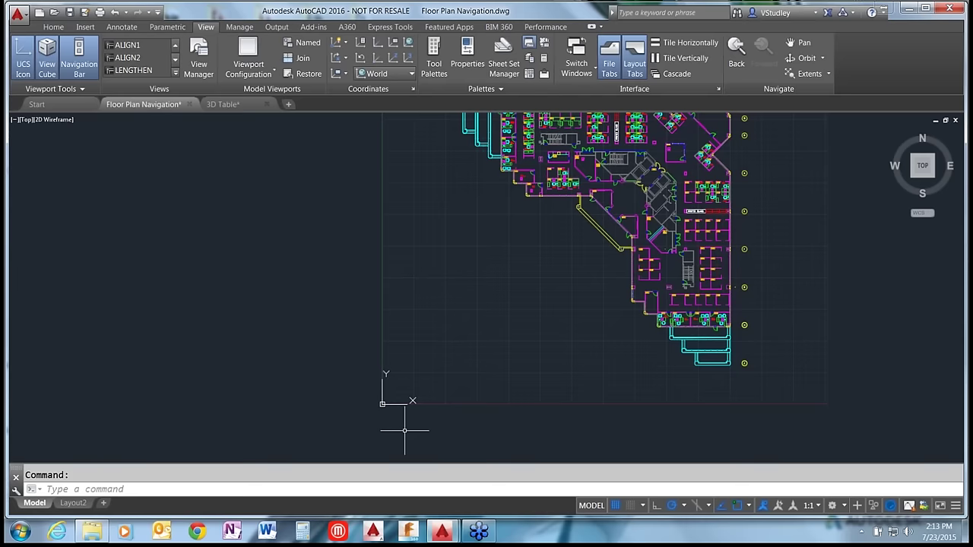
pyautogui.moveTo(463, 373)
pyautogui.mouseDown(button='middle')
pyautogui.moveTo(387, 369)
pyautogui.moveTo(205, 388)
pyautogui.mouseUp(button='middle')
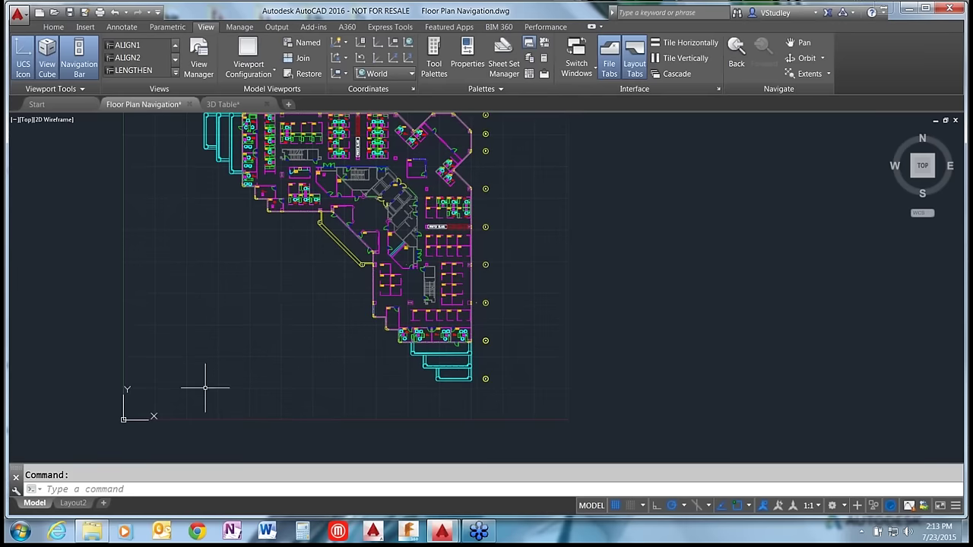
pyautogui.click(22, 64)
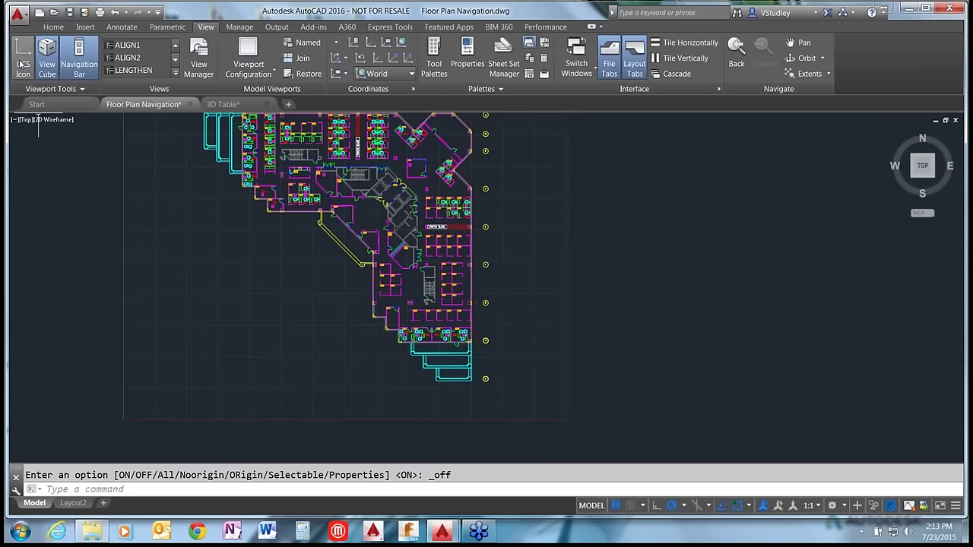
pyautogui.click(22, 65)
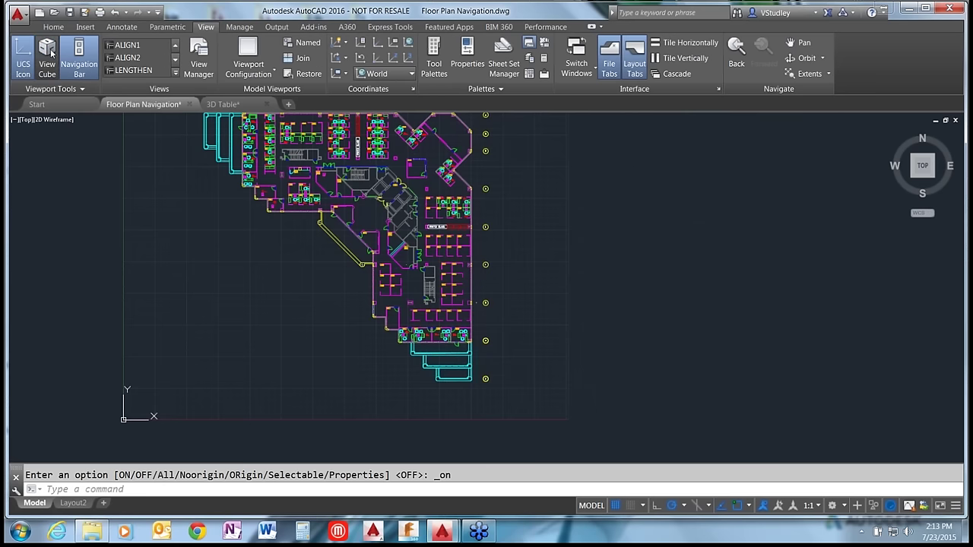
# Step: Toggle the navigation bar off and back on so that it is displayed in the drawing area
pyautogui.click(87, 62)
pyautogui.click(89, 63)
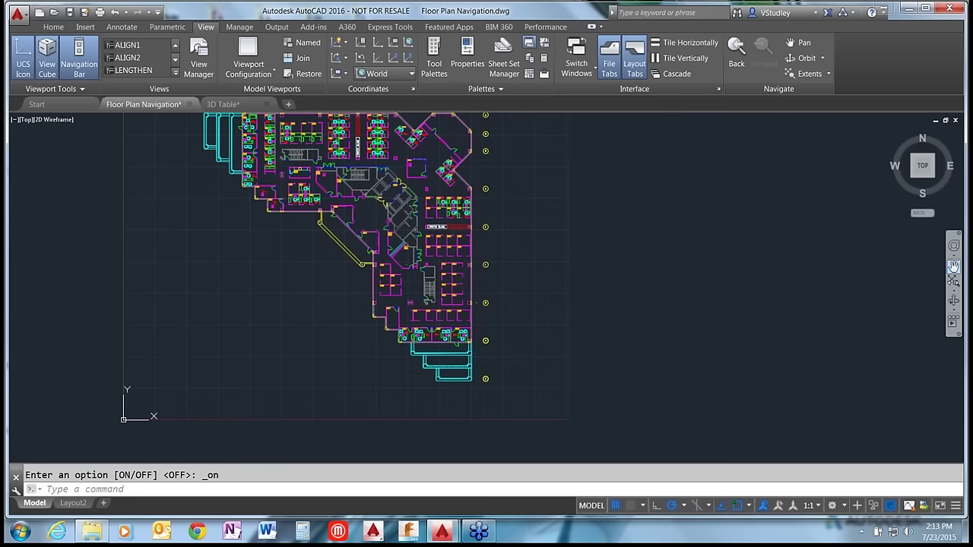
pyautogui.click(89, 68)
pyautogui.click(89, 69)
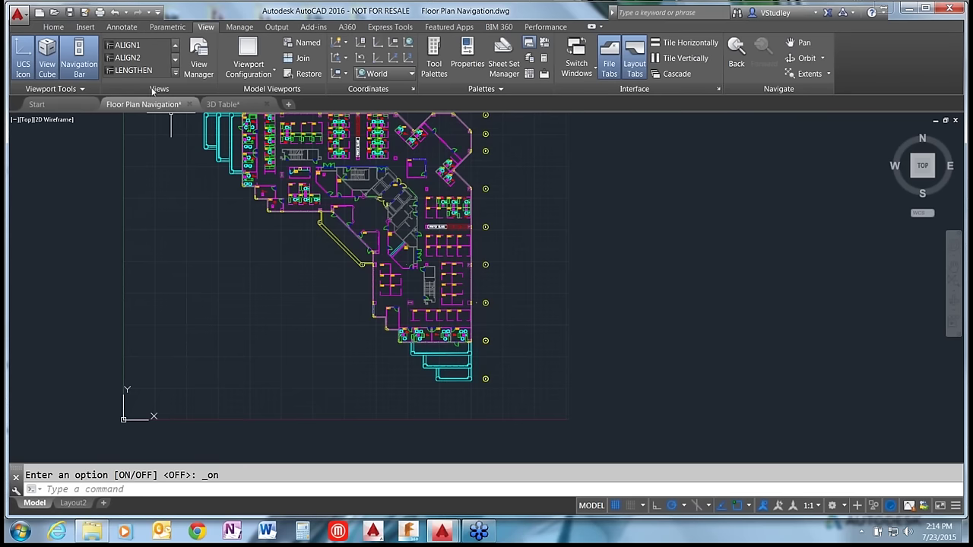
pyautogui.click(175, 73)
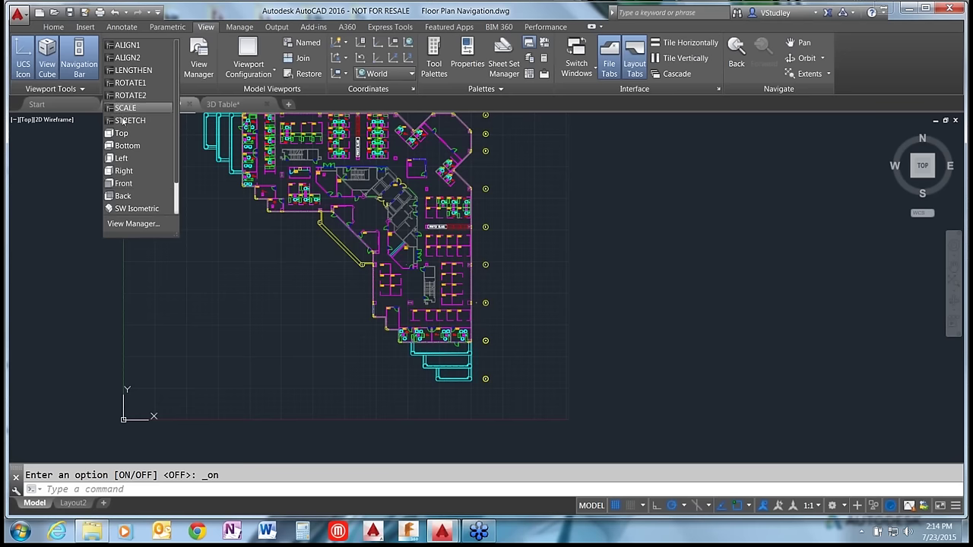
pyautogui.click(253, 95)
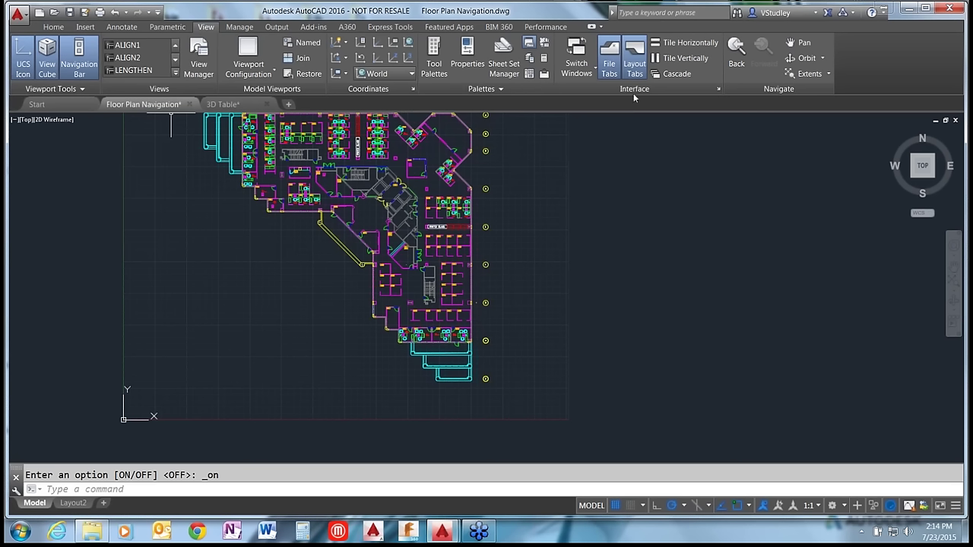
pyautogui.click(824, 60)
pyautogui.click(824, 60)
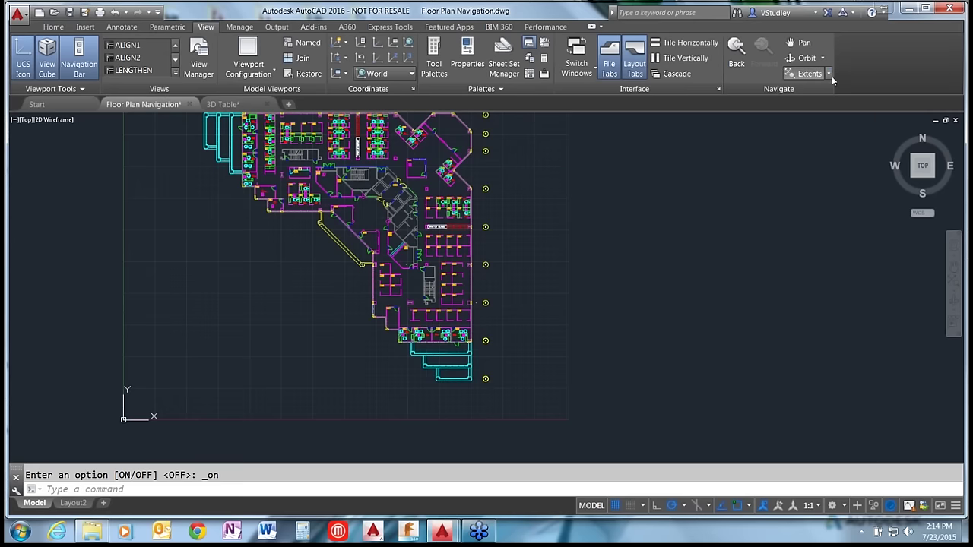
pyautogui.click(829, 74)
pyautogui.click(830, 74)
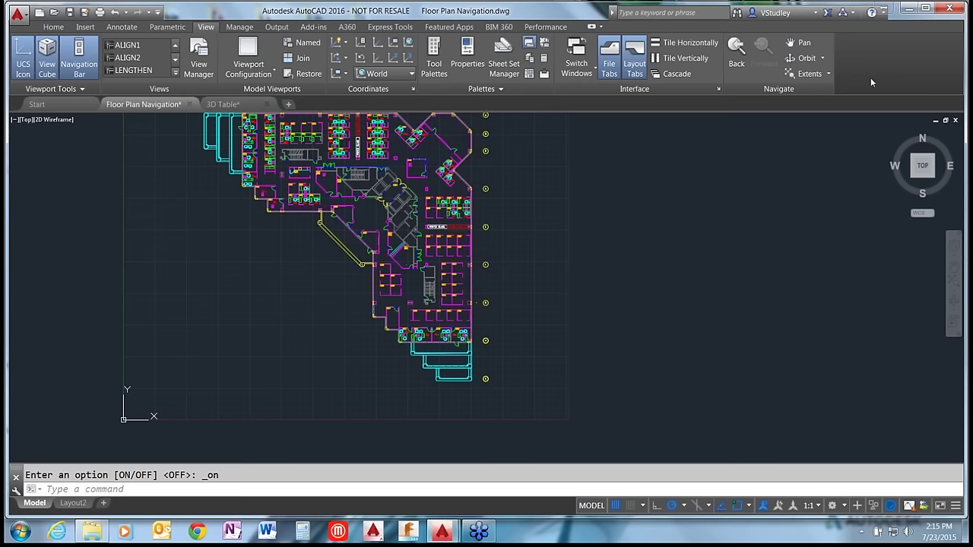
pyautogui.click(700, 241)
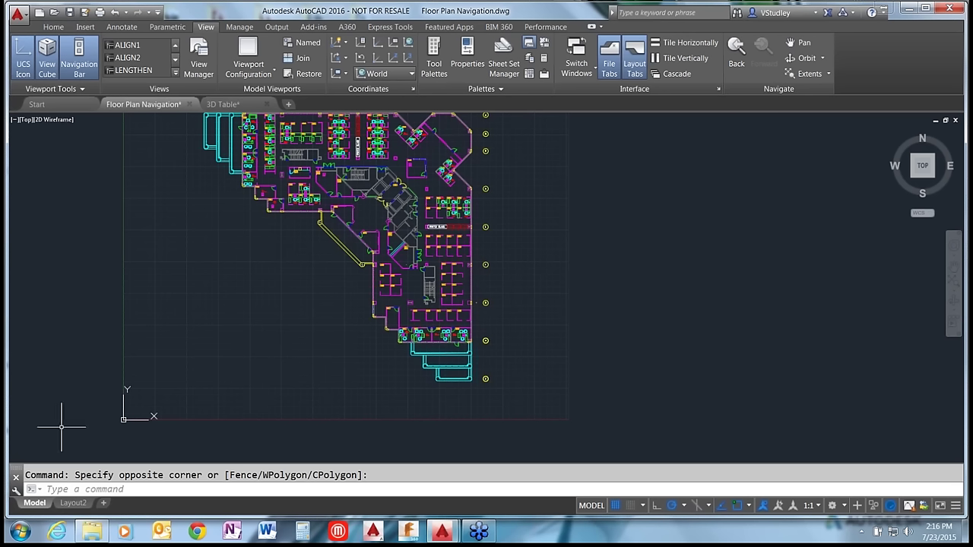
pyautogui.click(141, 419)
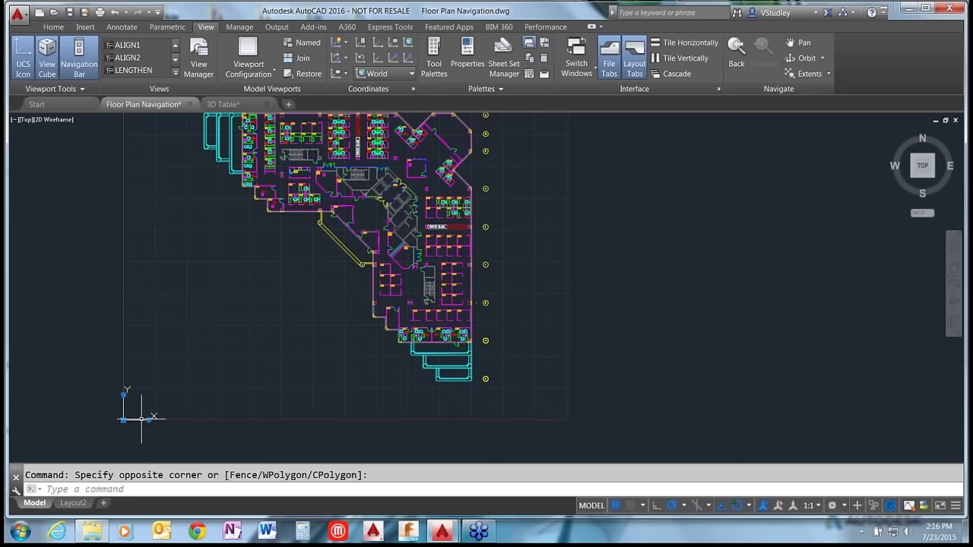
pyautogui.rightClick(141, 418)
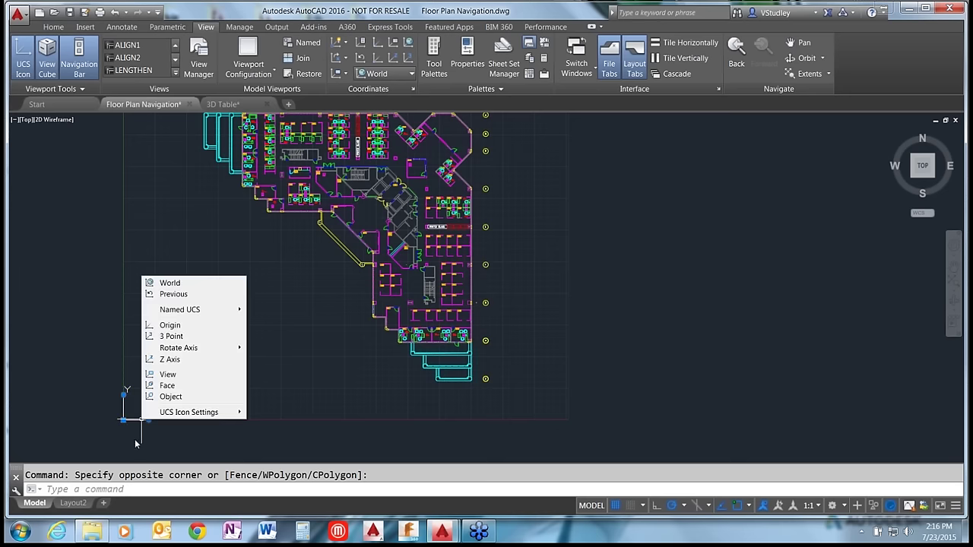
pyautogui.click(136, 444)
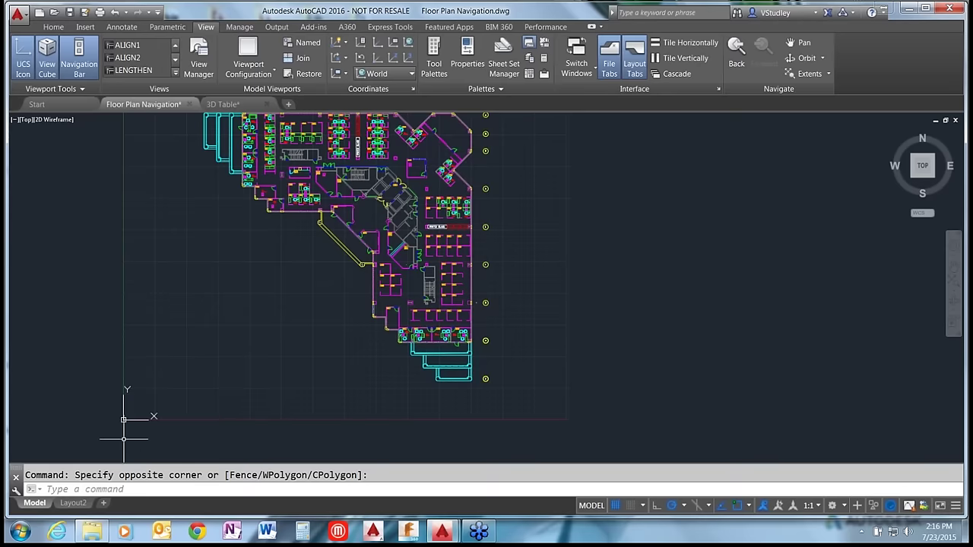
pyautogui.press('Escape')
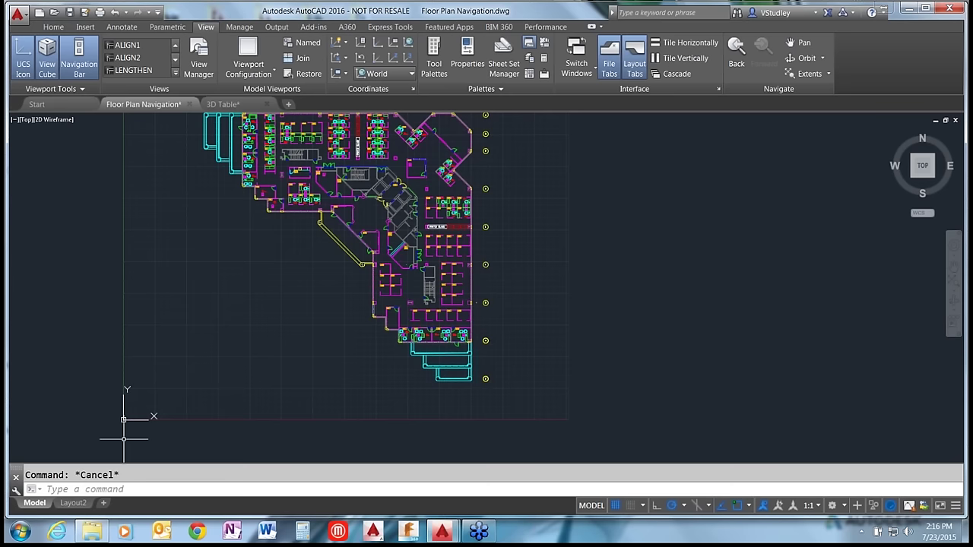
# Step: Pan the drawing with the PAN command until the whole floor plan sits near the middle of the drawing area, and adjust its position slightly
pyautogui.write('PAN')
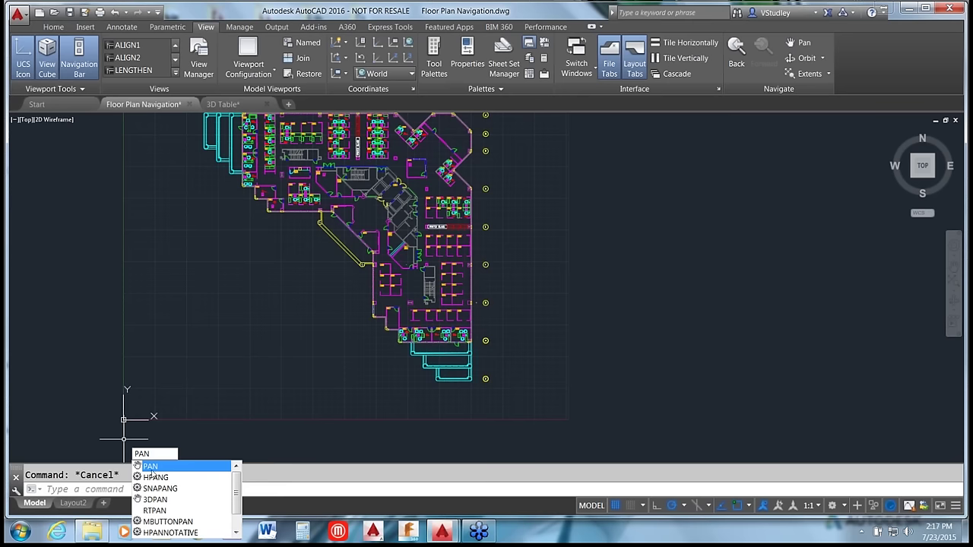
pyautogui.press('BackSpace')
pyautogui.press('BackSpace')
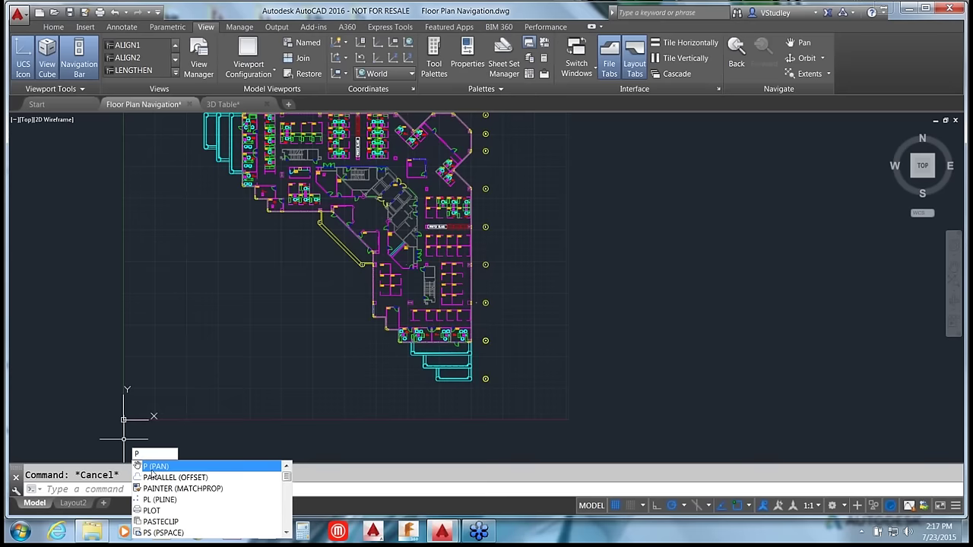
pyautogui.click(151, 469)
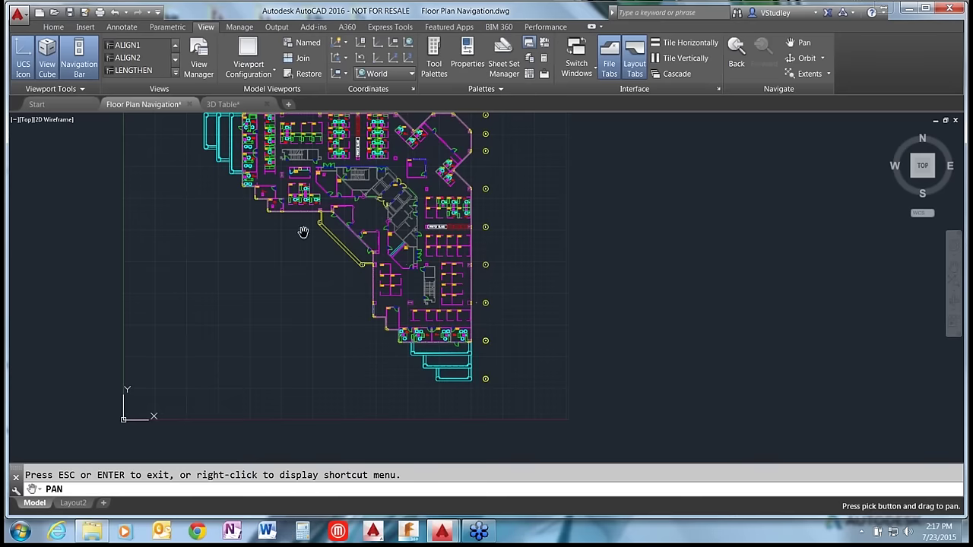
pyautogui.moveTo(320, 272); pyautogui.dragTo(378, 285)
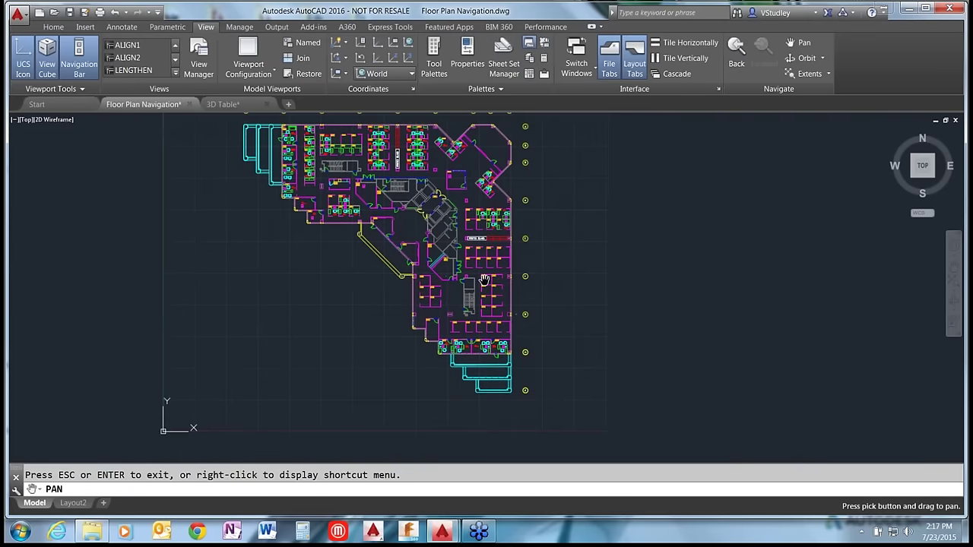
pyautogui.moveTo(599, 259); pyautogui.dragTo(652, 283)
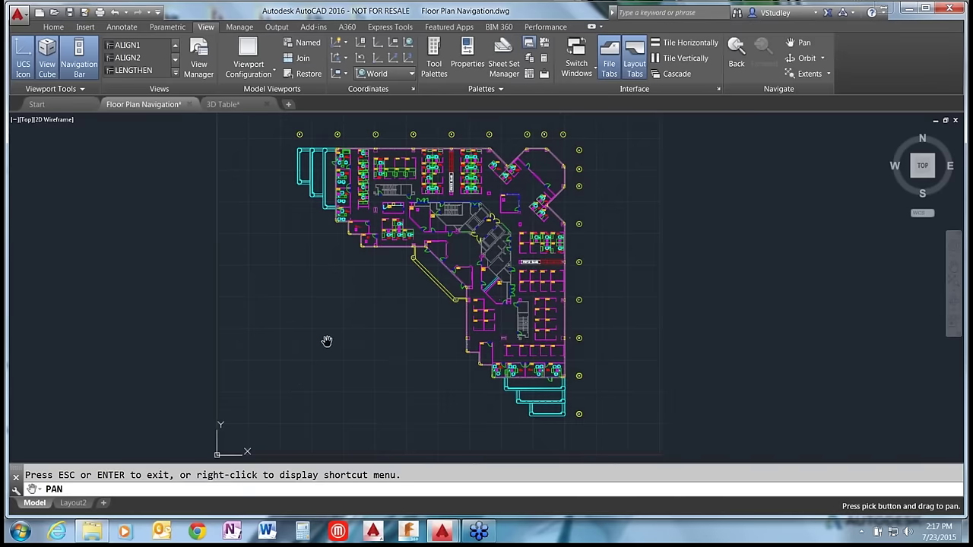
pyautogui.press('Escape')
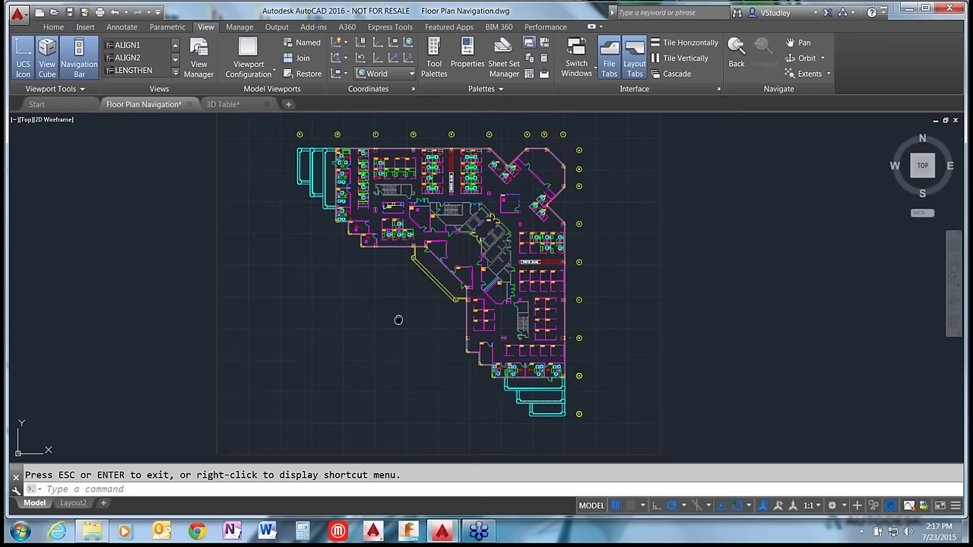
pyautogui.moveTo(399, 320); pyautogui.dragTo(378, 333)
pyautogui.press('Escape')
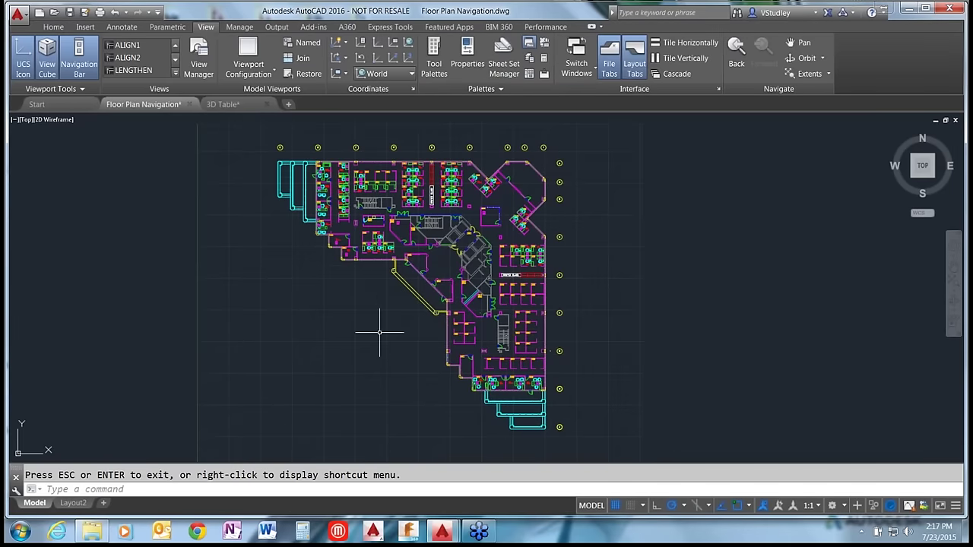
pyautogui.press('Escape')
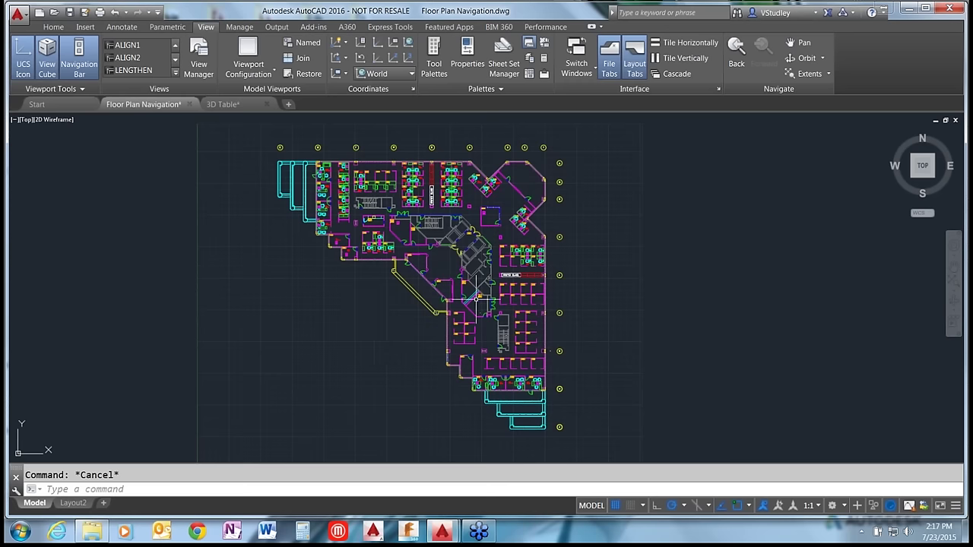
# Step: Zoom in and out around the lower core of the floor plan, ending zoomed far out
pyautogui.scroll(-8, 475, 299)
pyautogui.scroll(10, 476, 300)
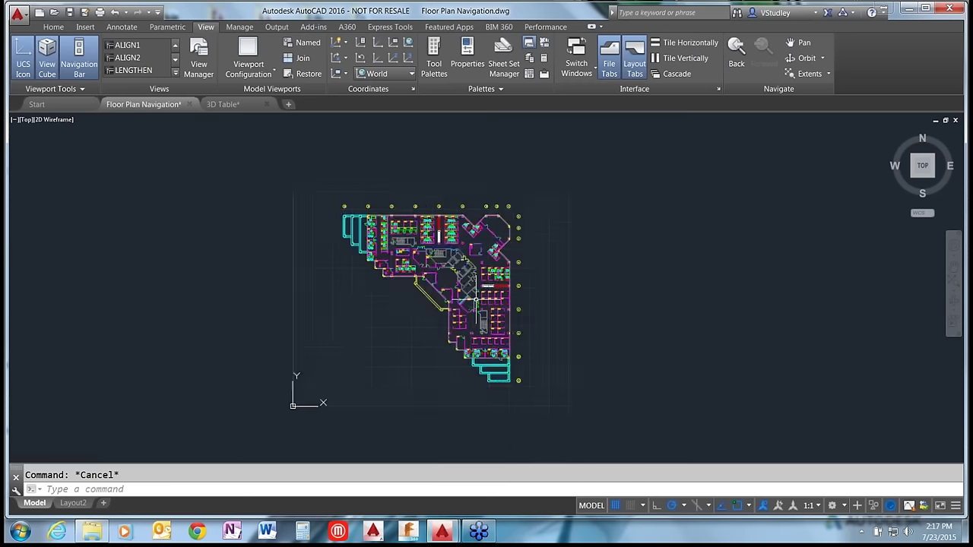
pyautogui.scroll(-10, 476, 300)
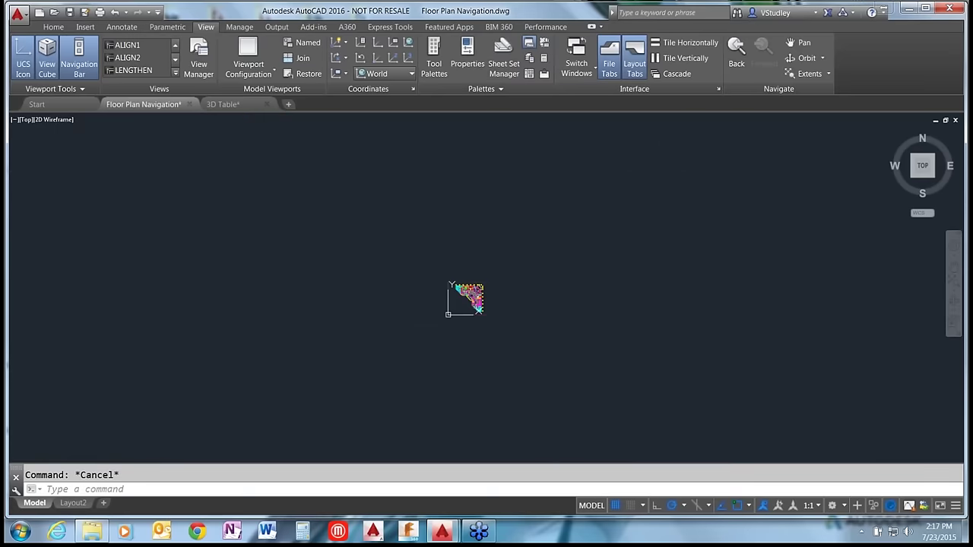
# Step: Zoom in and out around the cubicles below the printer island on the plan's east side, ending on the whole floor plan
pyautogui.moveTo(476, 299)
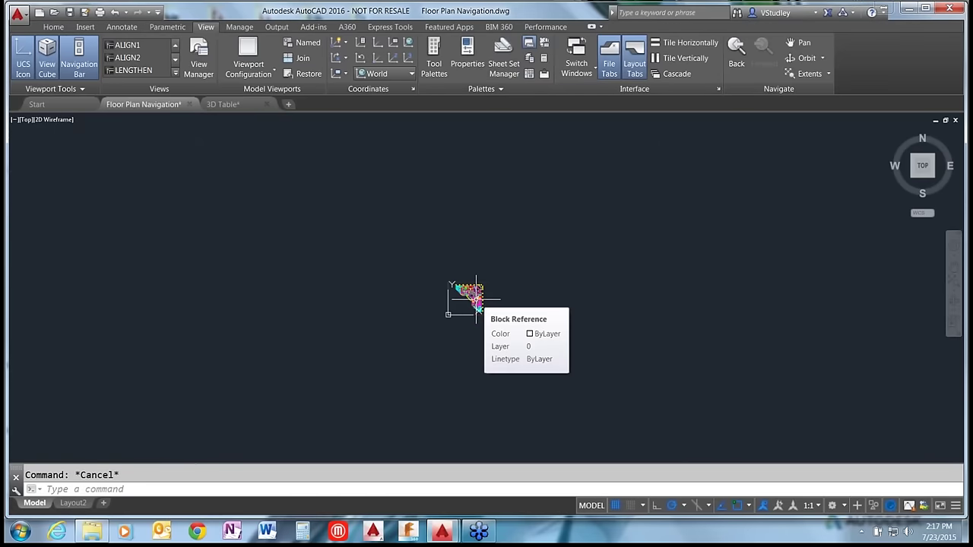
pyautogui.scroll(-2, 476, 300)
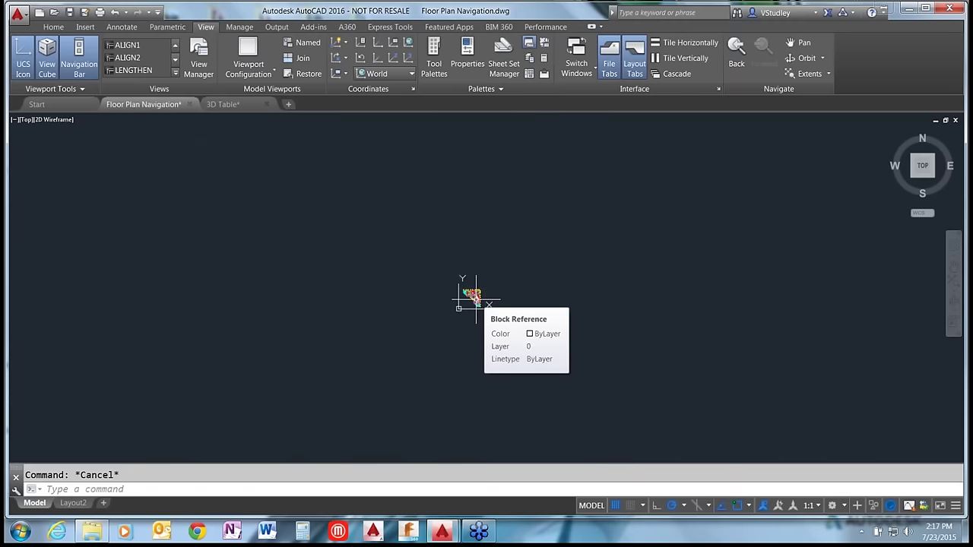
pyautogui.scroll(3, 476, 300)
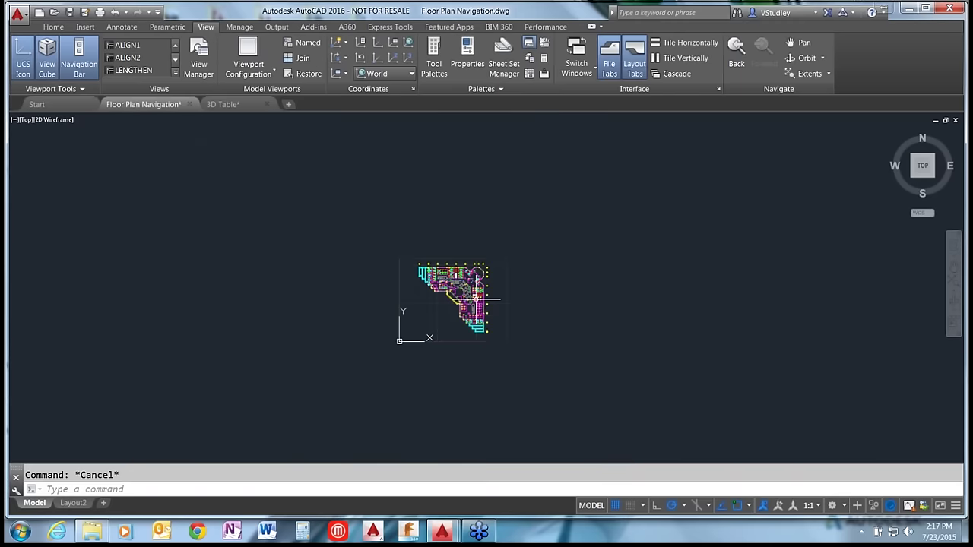
pyautogui.scroll(8, 475, 299)
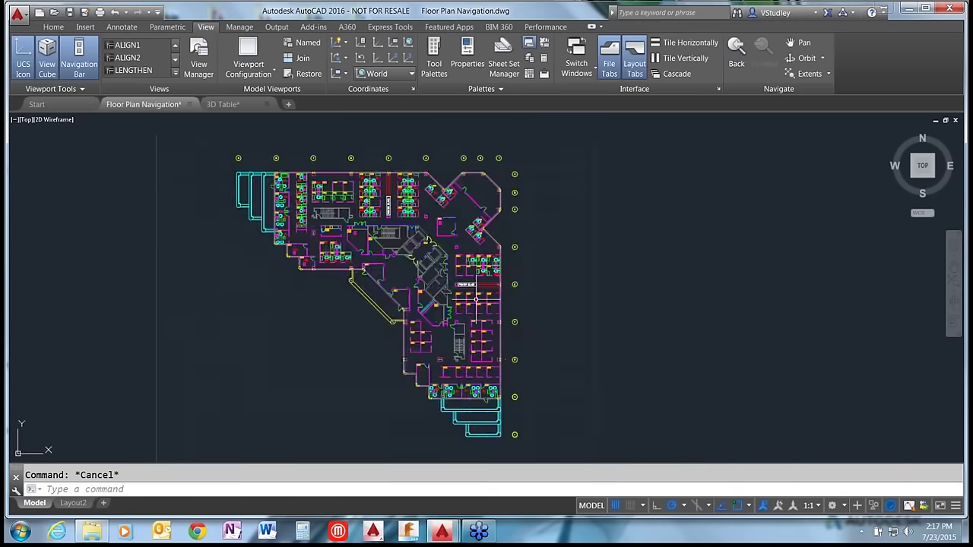
pyautogui.scroll(6, 476, 299)
pyautogui.scroll(-5, 476, 299)
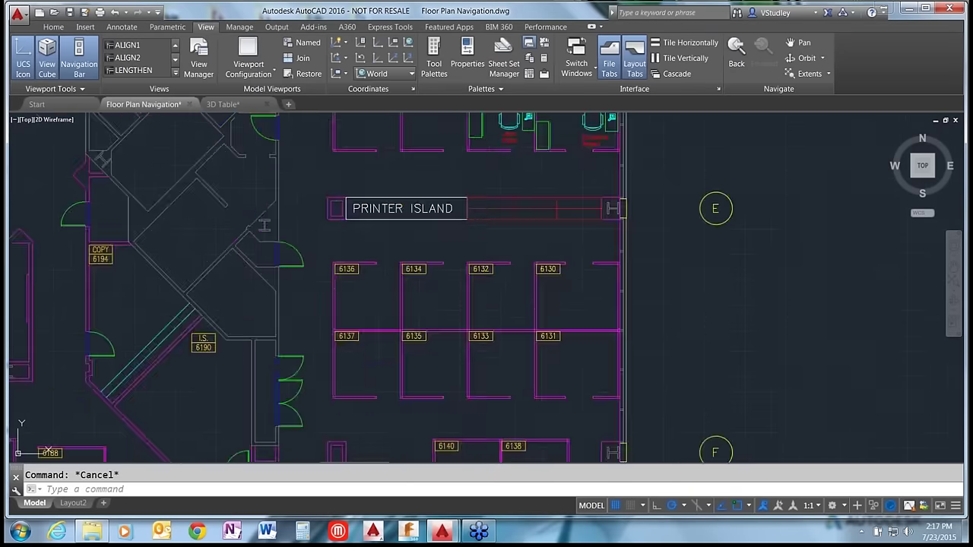
pyautogui.scroll(-5, 476, 299)
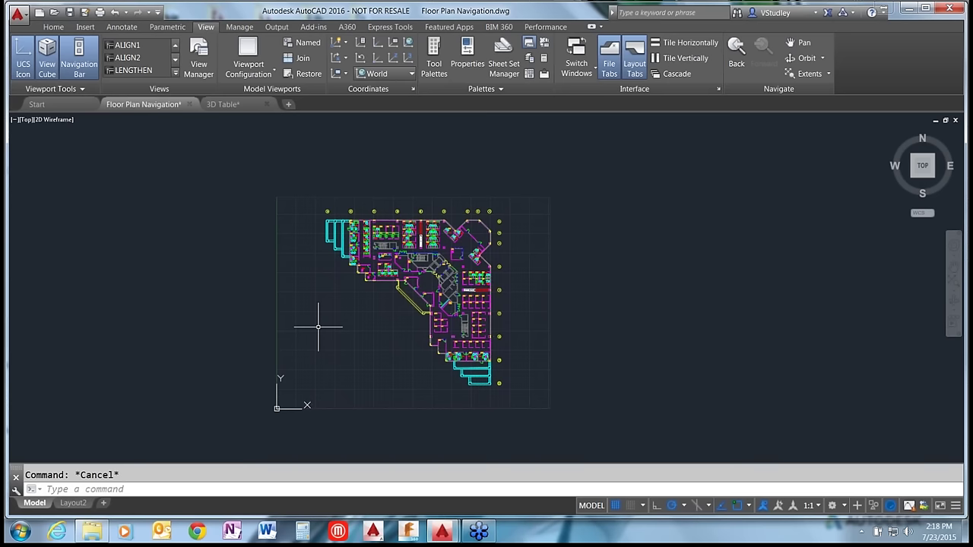
# Step: Run the ZOOM command with the All option to fit the whole drawing in the drawing area
pyautogui.write('z')
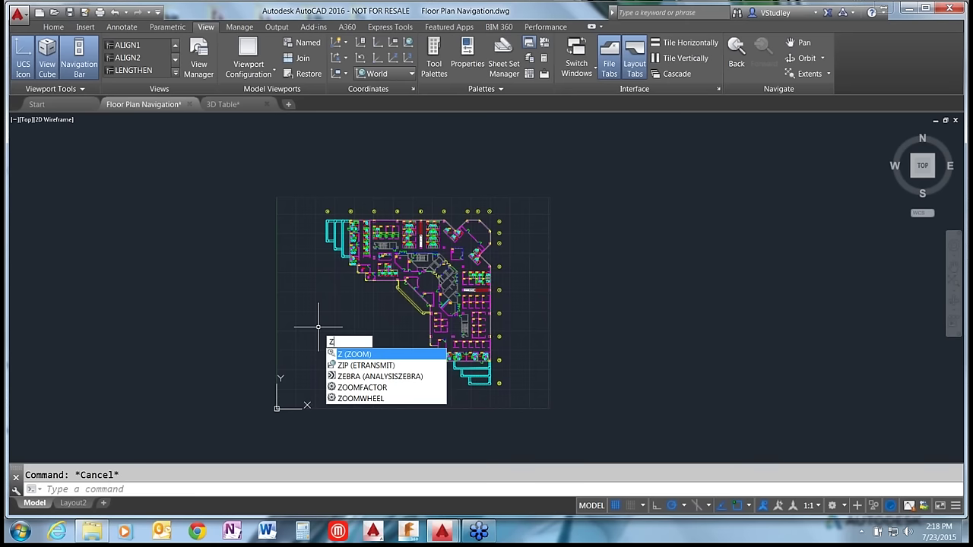
pyautogui.press('Return')
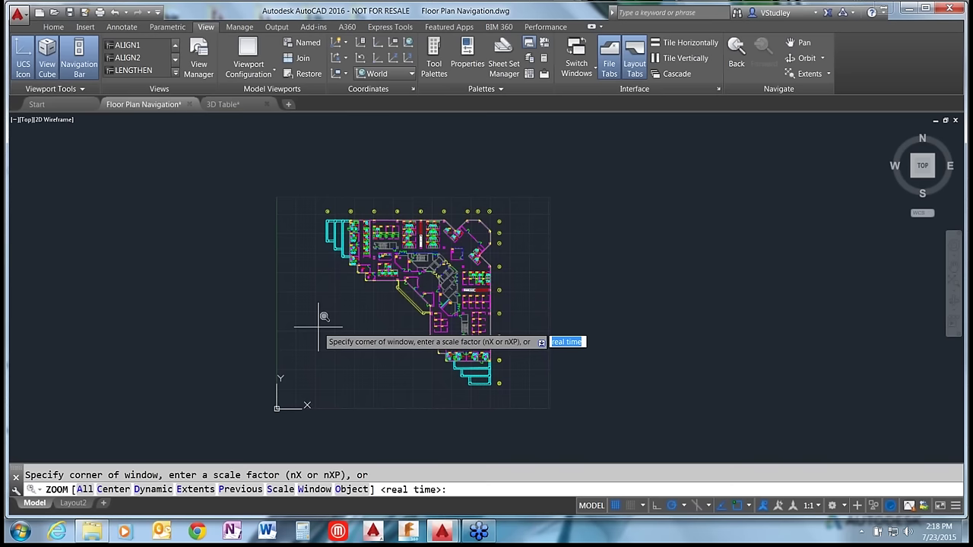
pyautogui.scroll(-5, 463, 174)
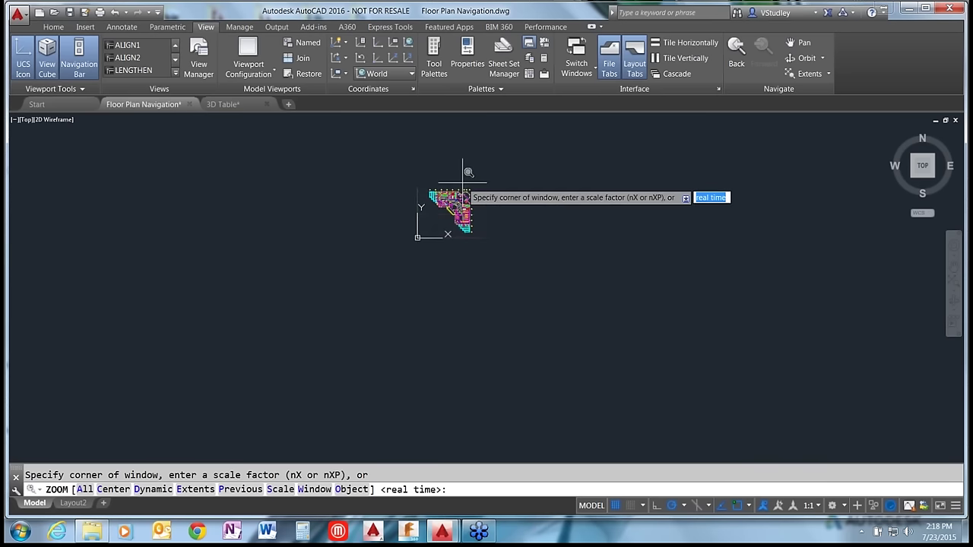
pyautogui.scroll(1, 463, 182)
pyautogui.scroll(-1, 463, 182)
pyautogui.scroll(1, 463, 182)
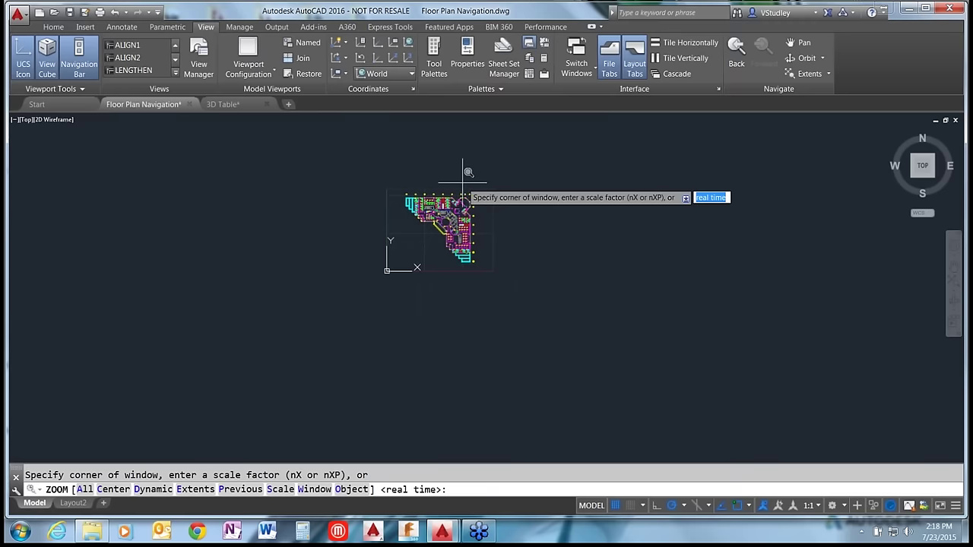
pyautogui.scroll(-1, 456, 182)
pyautogui.scroll(-1, 422, 279)
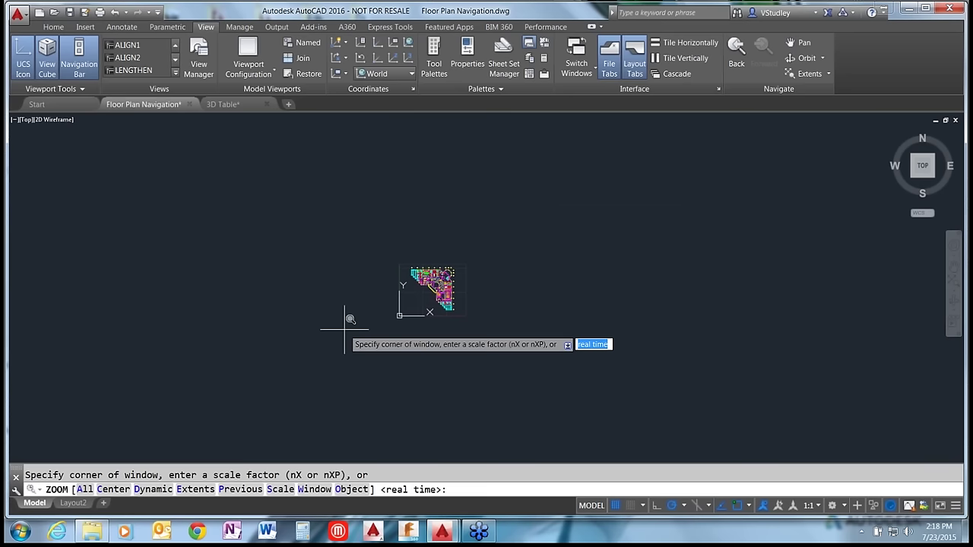
pyautogui.write('a')
pyautogui.press('Return')
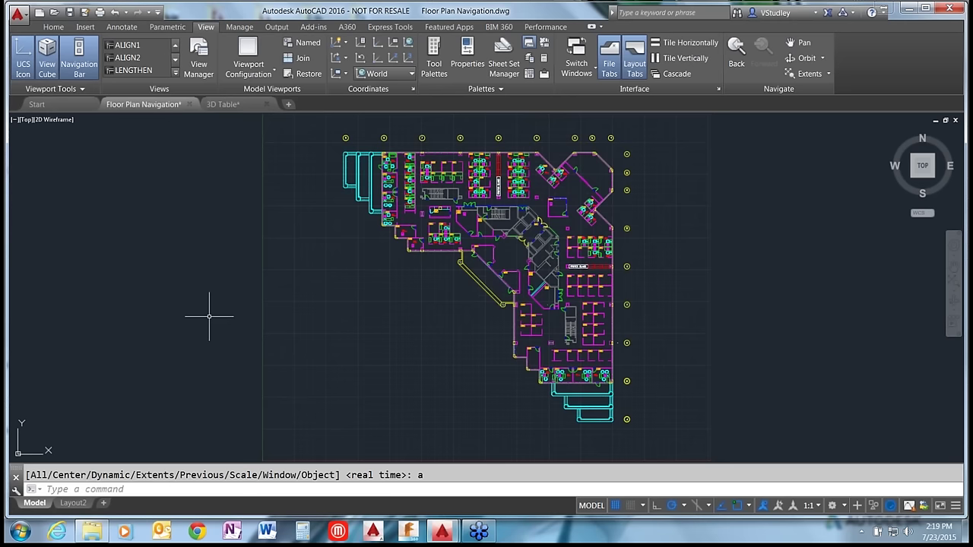
# Step: Repeat the ZOOM command with the Extents option so the floor plan fills the drawing area
pyautogui.press('Return')
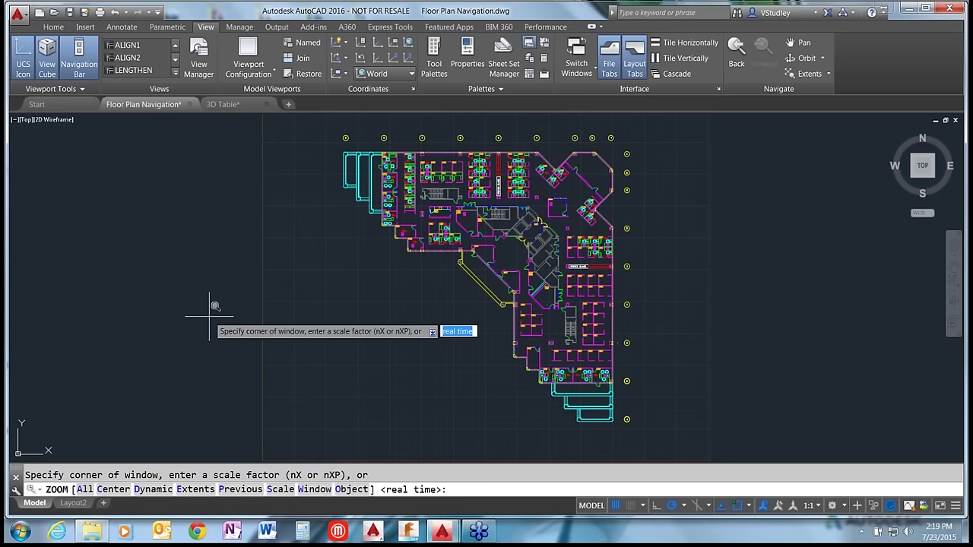
pyautogui.write('e')
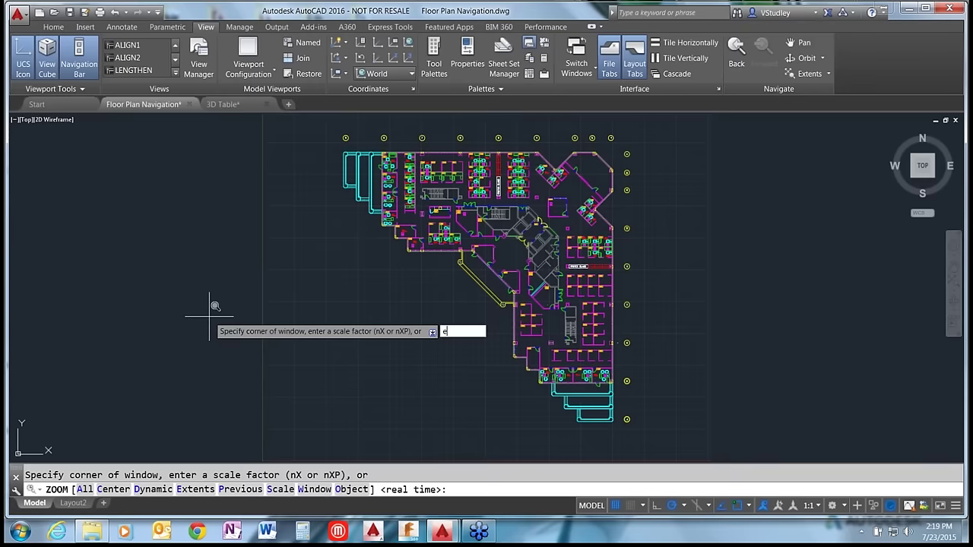
pyautogui.press('Return')
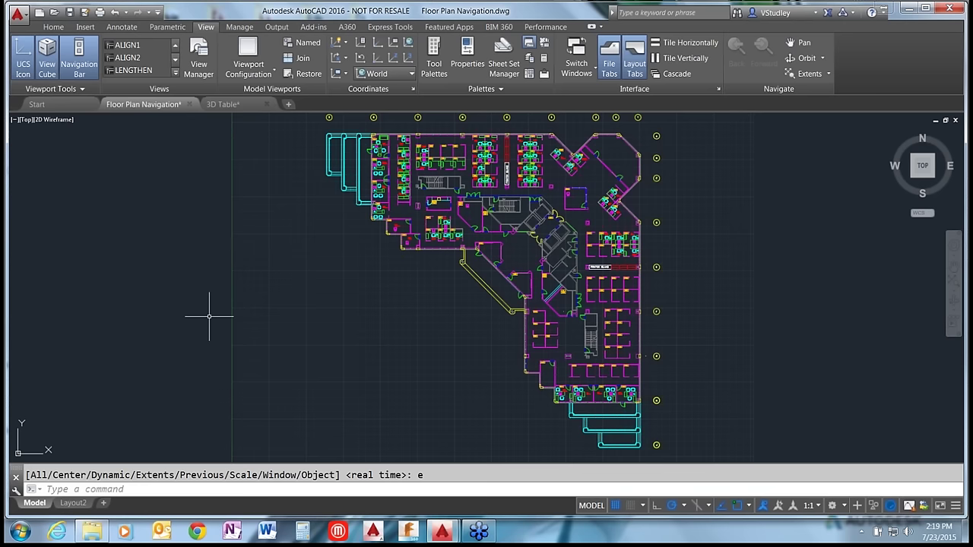
# Step: Zoom with the Center option, centring on the cubicles beside the northern printer island and picking two points for the view height
pyautogui.write('z')
pyautogui.press('Return')
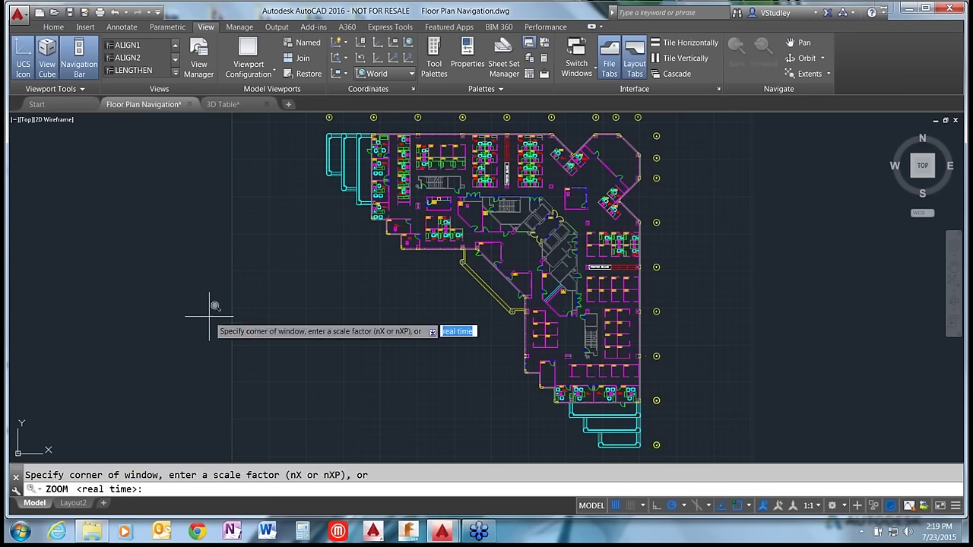
pyautogui.write('c')
pyautogui.press('Return')
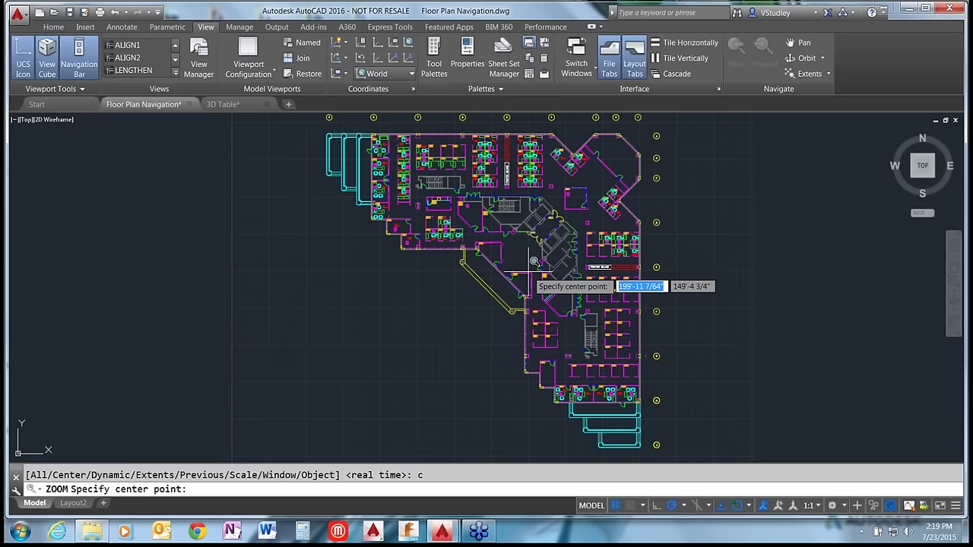
pyautogui.click(538, 150)
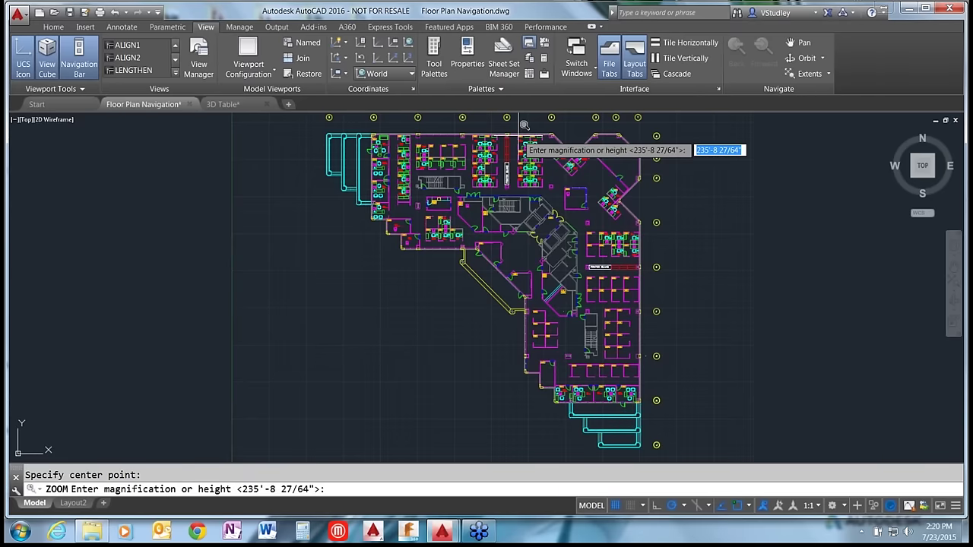
pyautogui.click(523, 124)
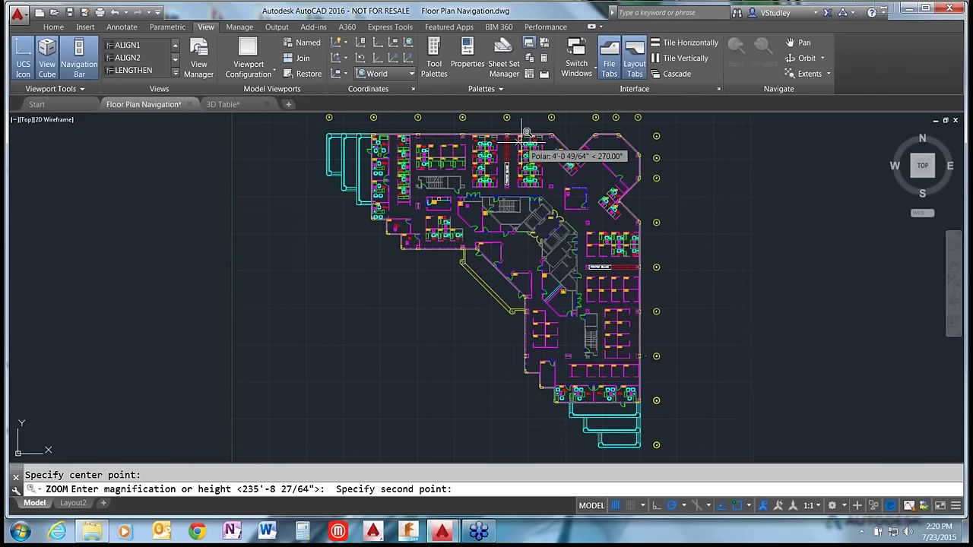
pyautogui.click(546, 176)
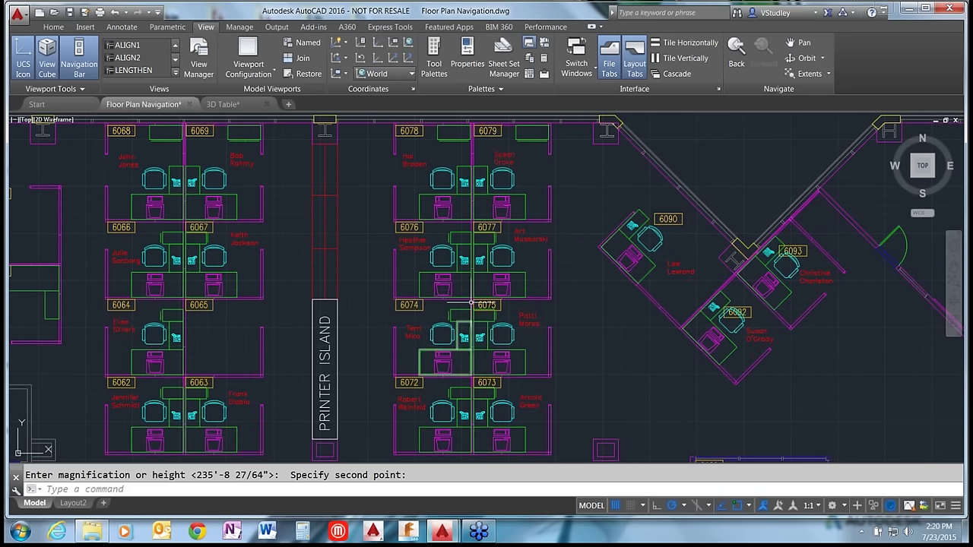
# Step: Return to the preceding view of the floor plan with the ZOOM command's Previous option
pyautogui.moveTo(457, 186)
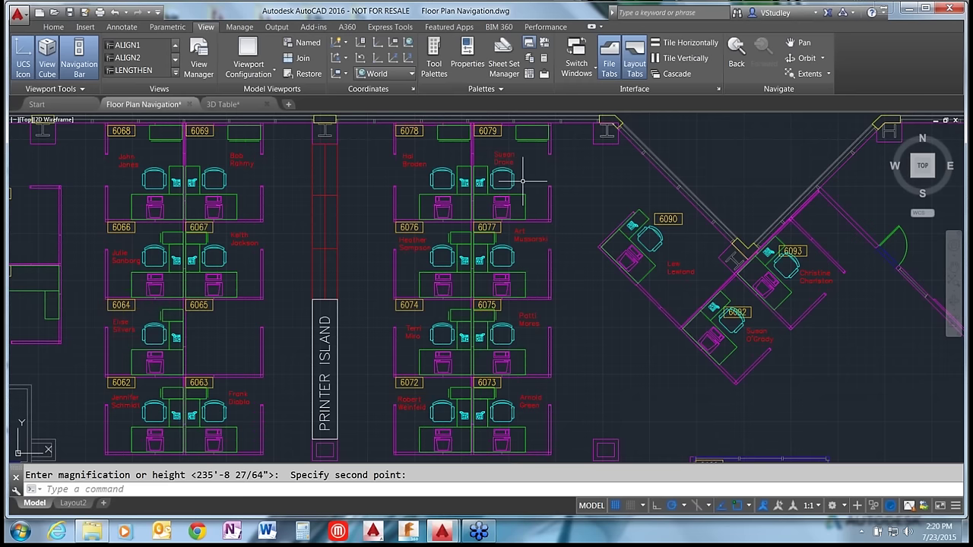
pyautogui.write('z')
pyautogui.press('Return')
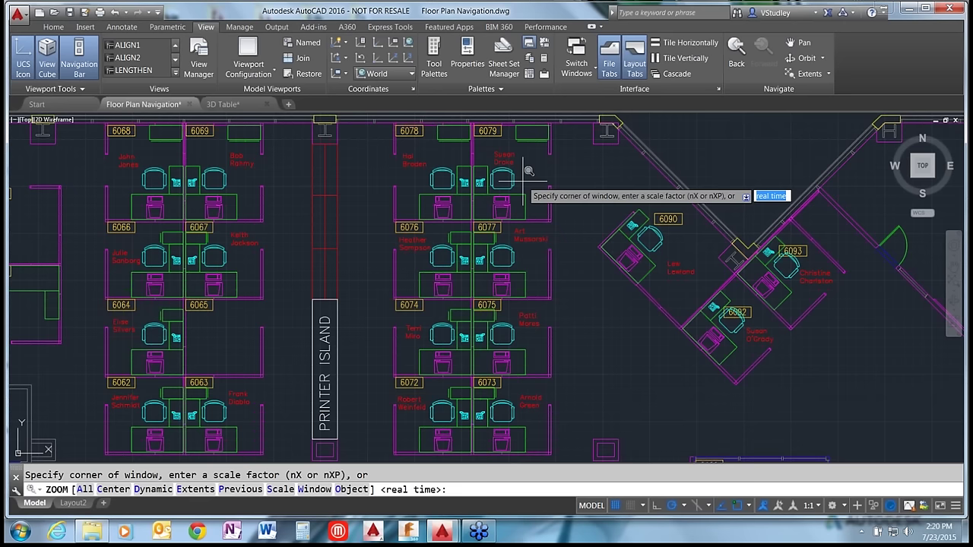
pyautogui.write('p')
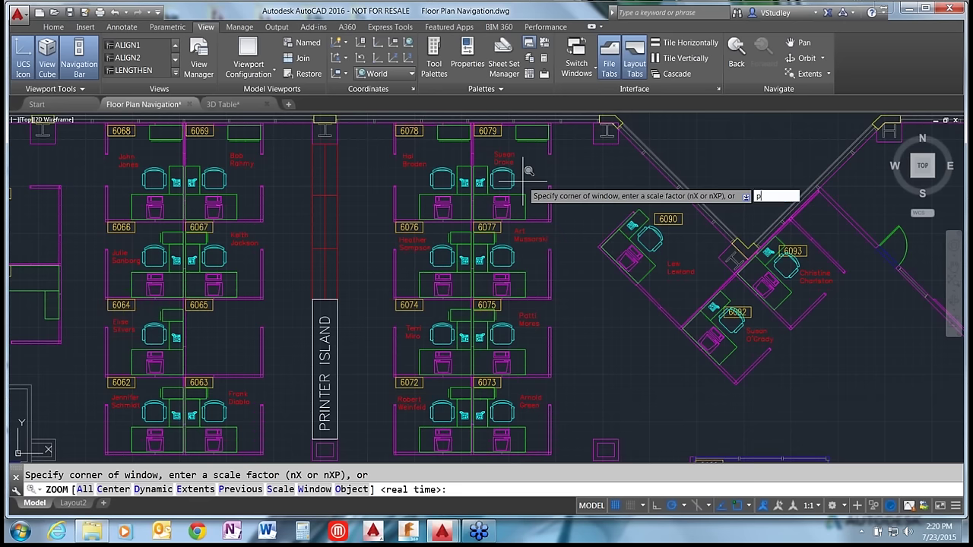
pyautogui.press('Return')
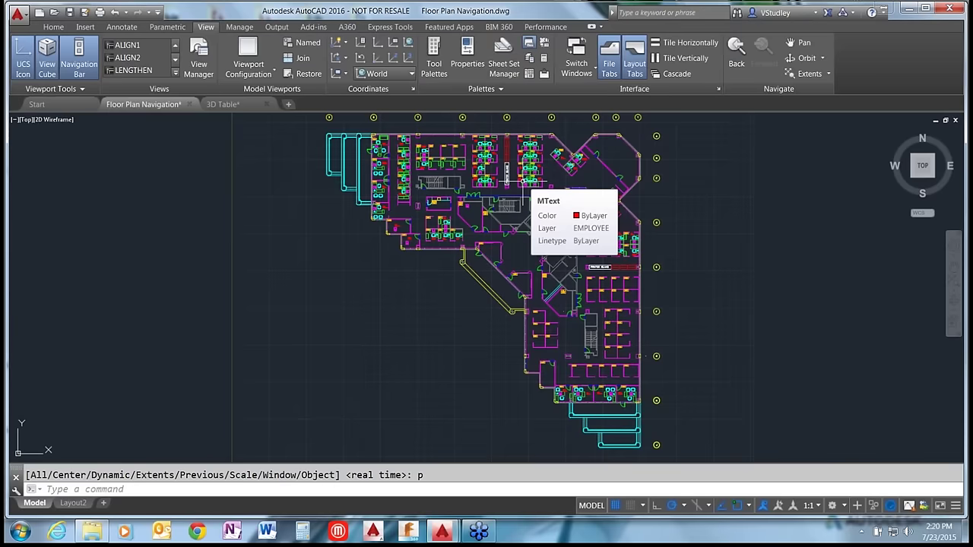
# Step: Zoom the floor plan with the Scale option, using a scale factor of .5
pyautogui.write('z')
pyautogui.press('Return')
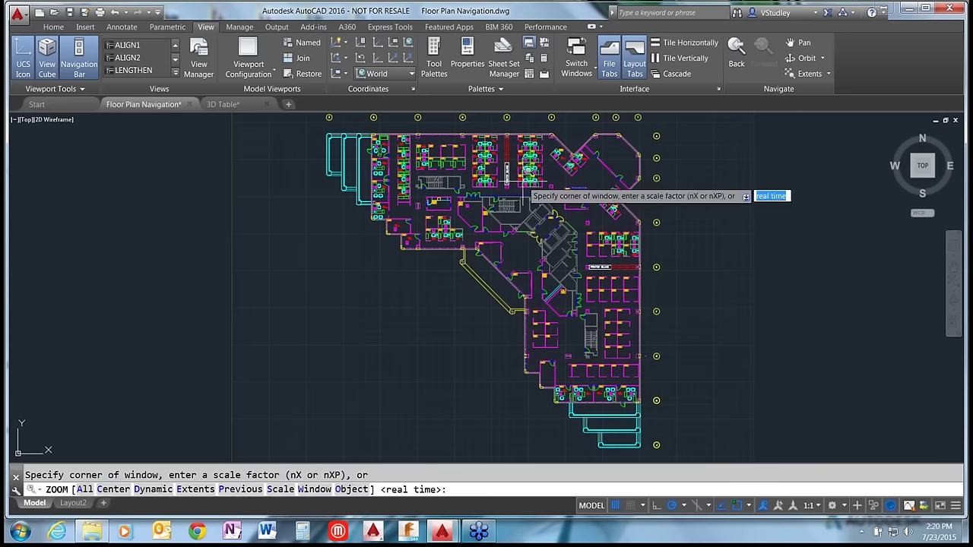
pyautogui.write('s')
pyautogui.press('Return')
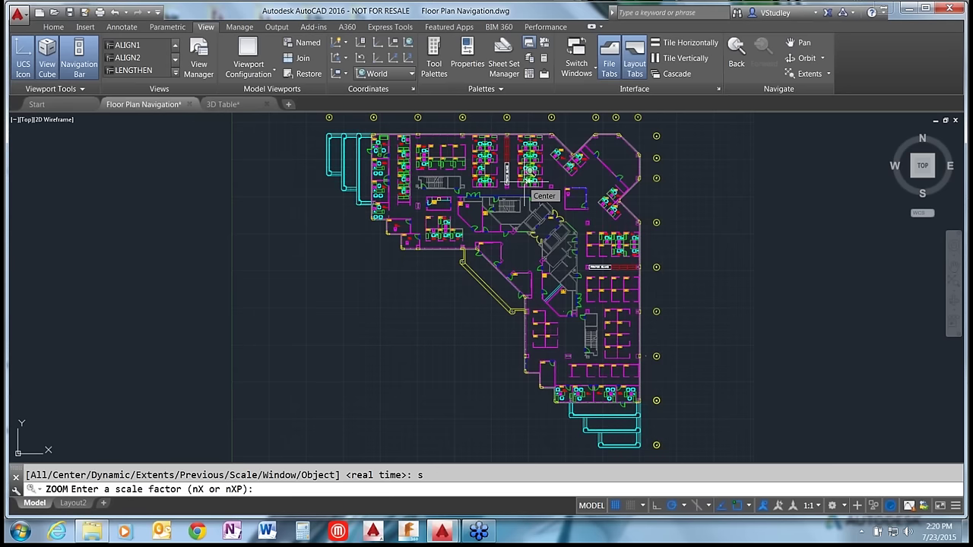
pyautogui.write('.5')
pyautogui.press('Return')
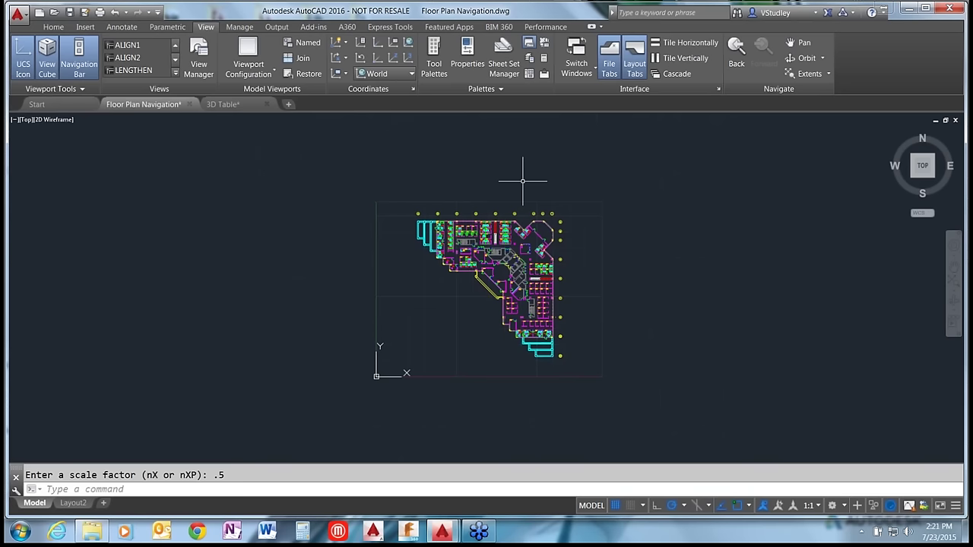
# Step: Repeat the ZOOM command with the Scale option and a scale factor of 2x
pyautogui.press('Return')
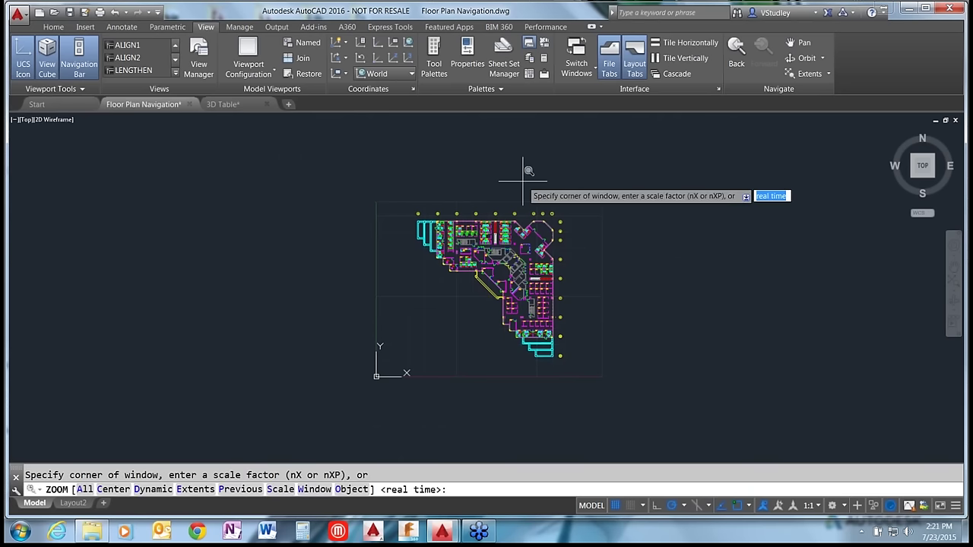
pyautogui.write('2')
pyautogui.press('BackSpace')
pyautogui.write('s')
pyautogui.press('Return')
pyautogui.write('2x')
pyautogui.press('Return')
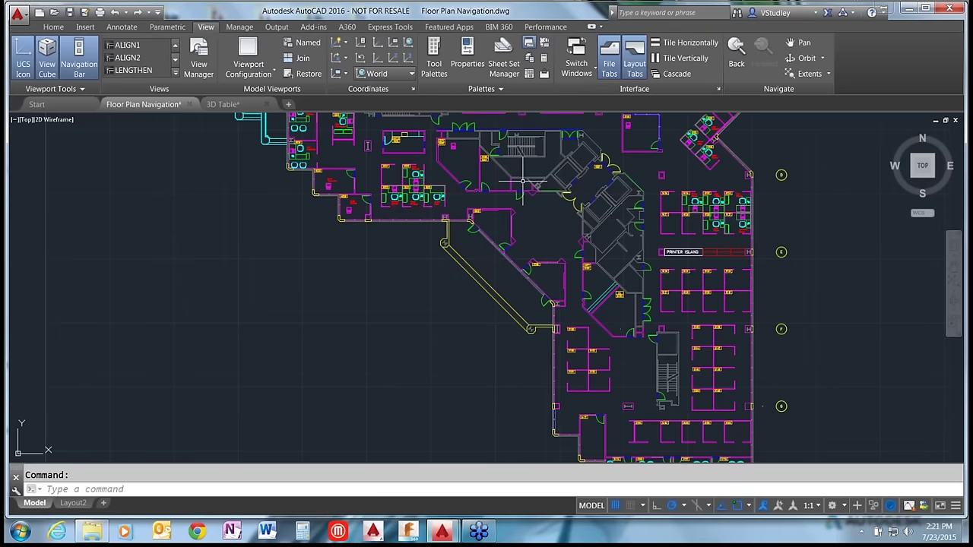
# Step: Zoom with the Window option to a rectangle around room 6001 and its yellow double doors in the building core
pyautogui.write('z')
pyautogui.press('Return')
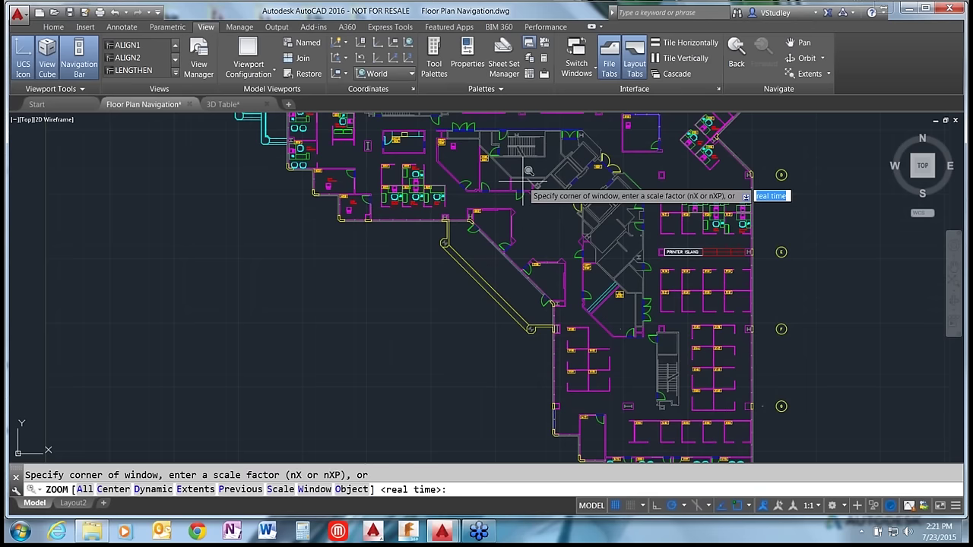
pyautogui.write('w')
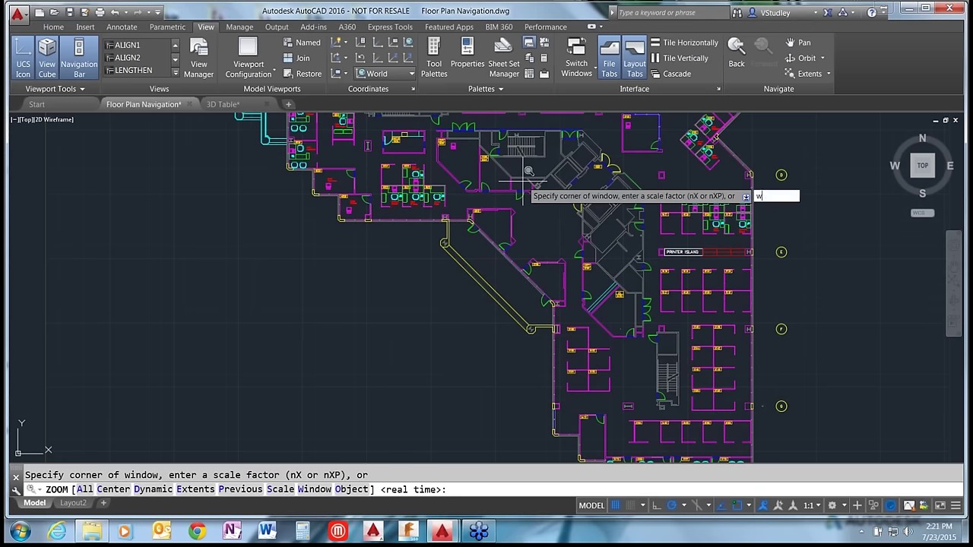
pyautogui.press('Return')
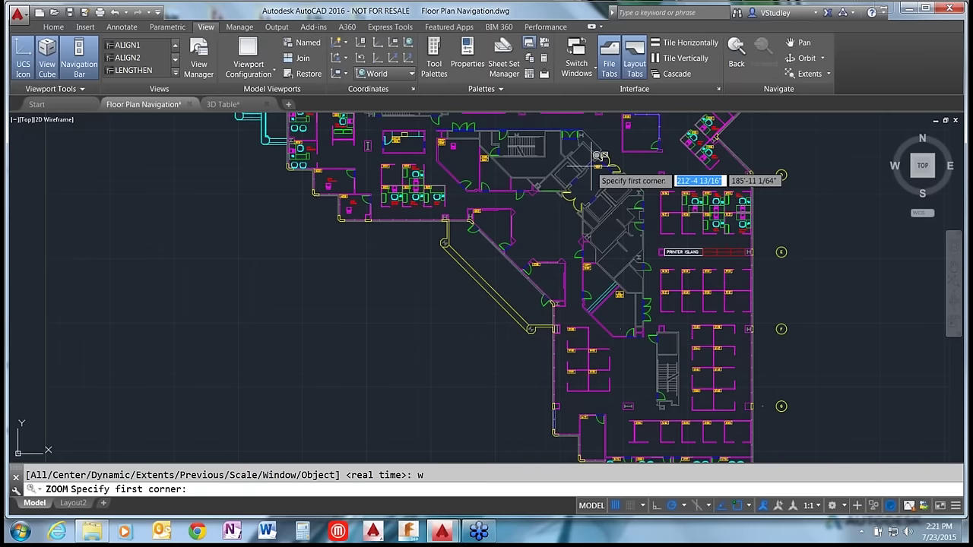
pyautogui.click(544, 131)
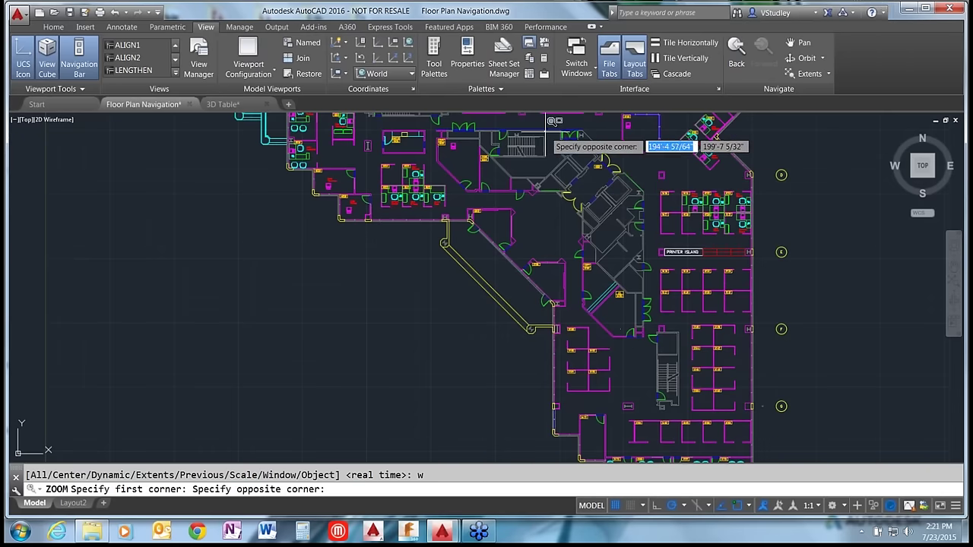
pyautogui.click(643, 221)
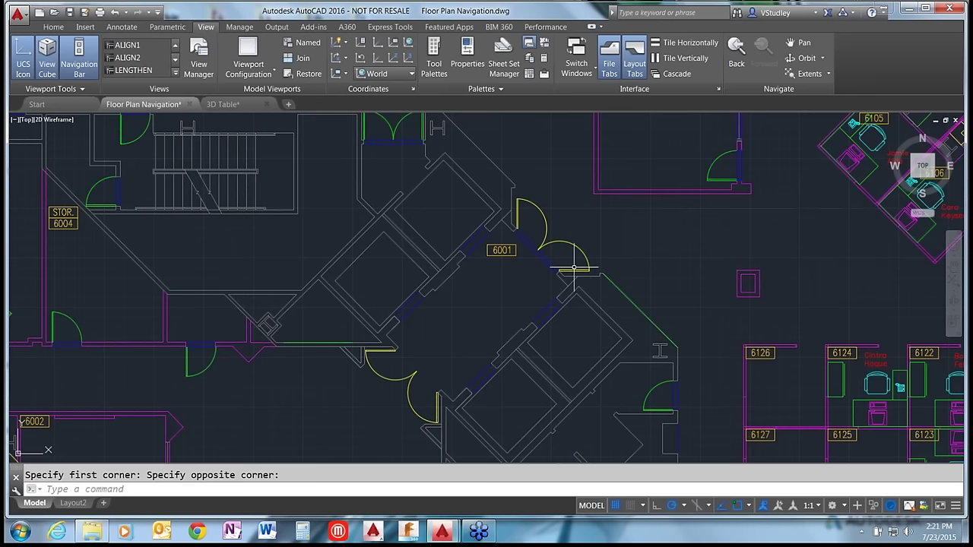
# Step: Zoom with the Object option to a single office chair in the workstation cluster just west of the northern printer island
pyautogui.write('z')
pyautogui.press('Return')
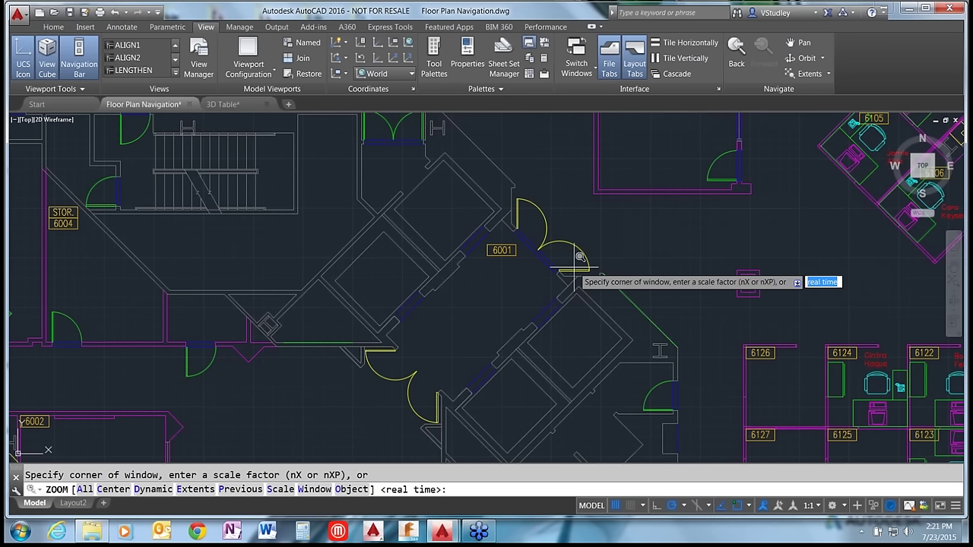
pyautogui.write('o')
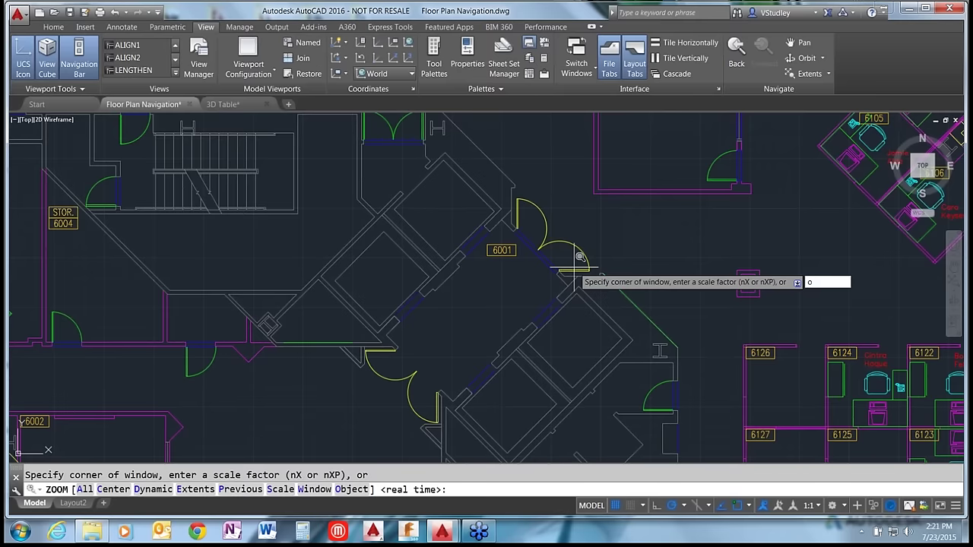
pyautogui.press('Return')
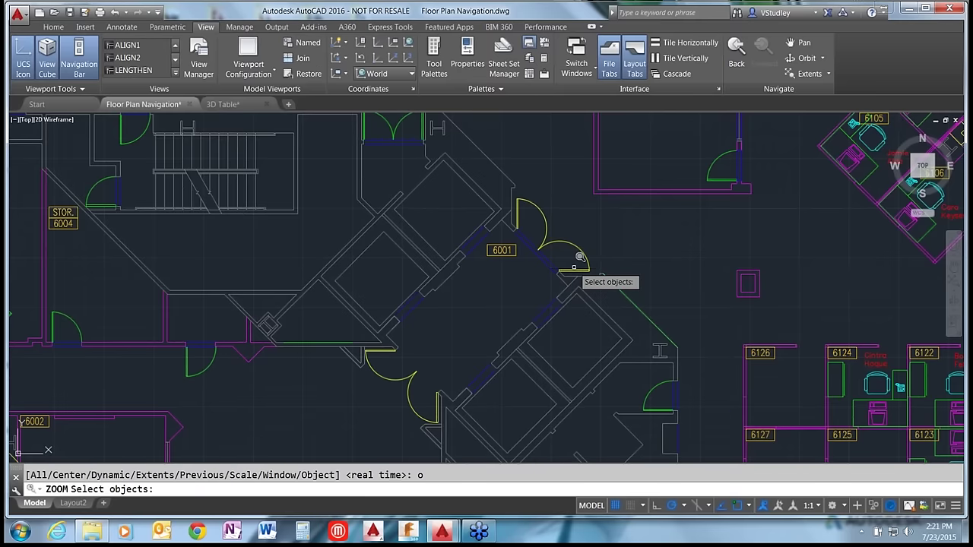
pyautogui.scroll(-5, 580, 258)
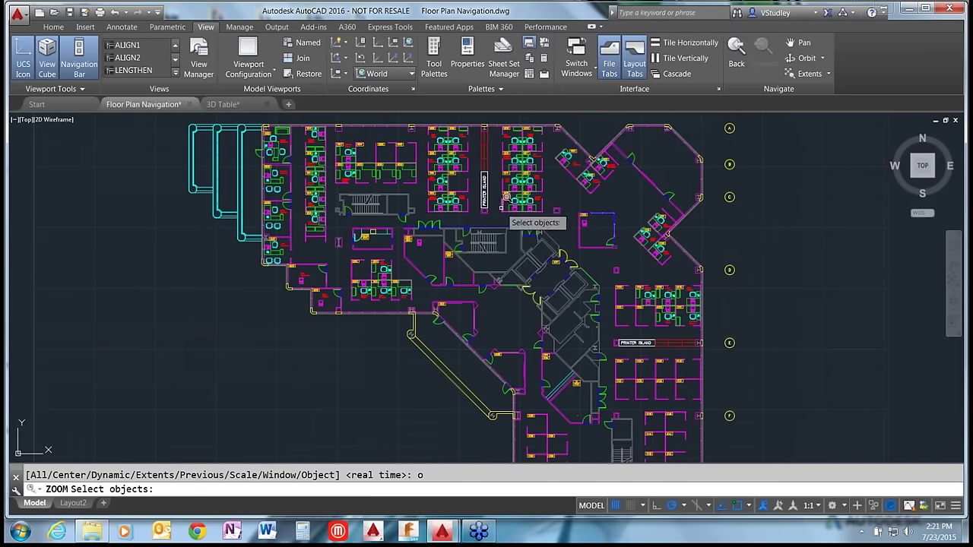
pyautogui.click(463, 147)
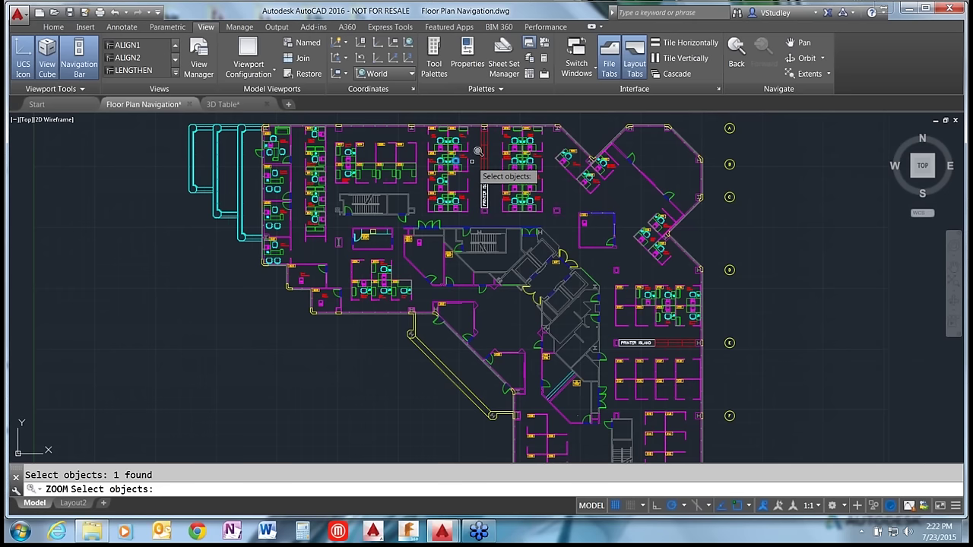
pyautogui.press('Return')
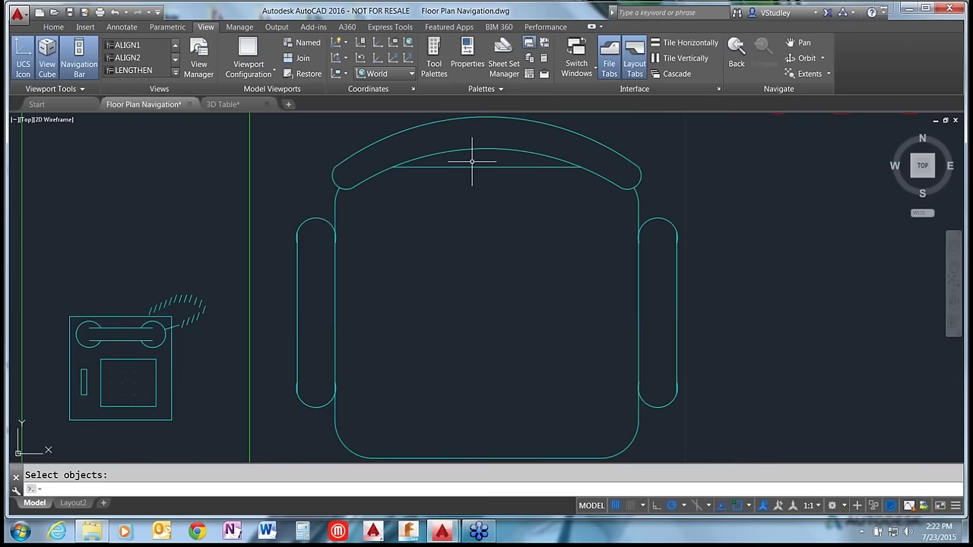
# Step: Return from the chair close-up to the preceding floor plan view with the ZOOM command's Previous option
pyautogui.write('z')
pyautogui.press('Return')
pyautogui.write('p')
pyautogui.press('Return')
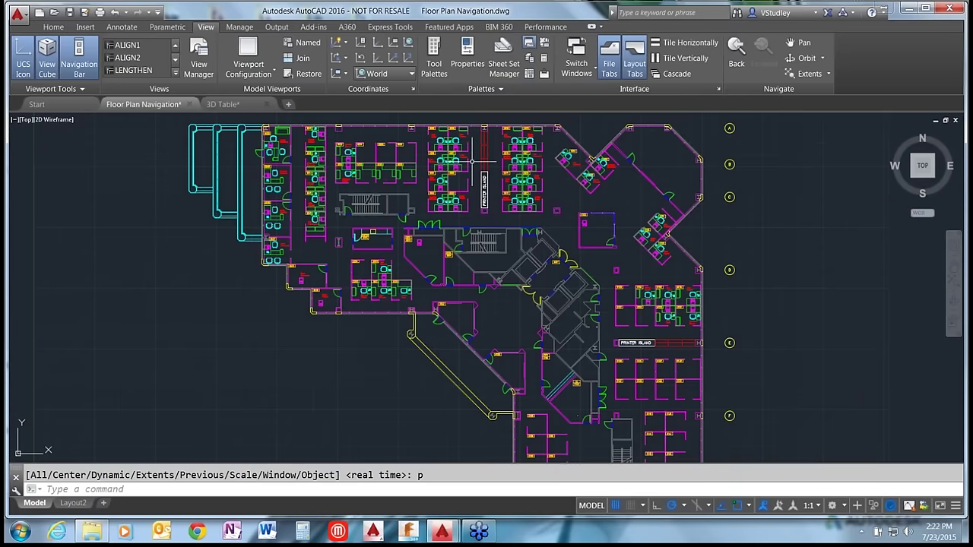
pyautogui.press('Return')
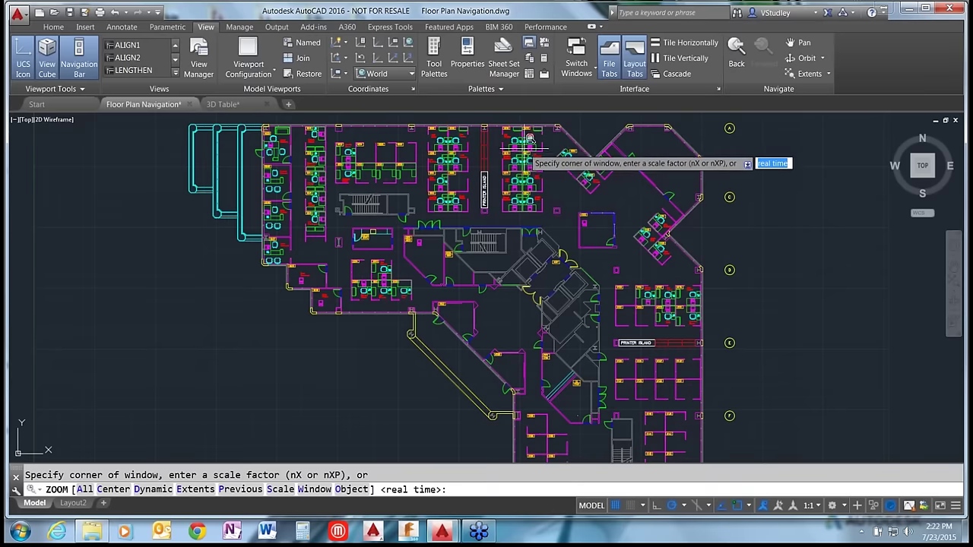
pyautogui.press('Escape')
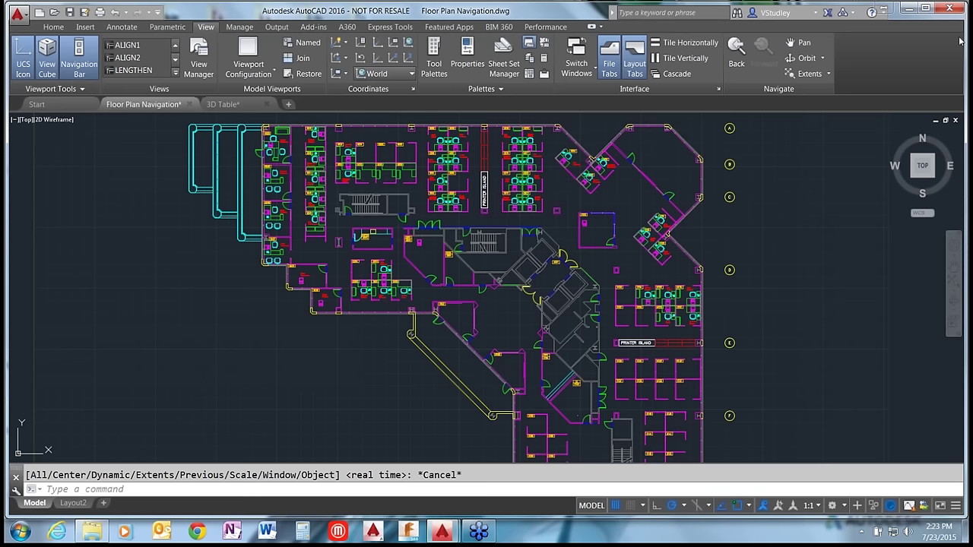
# Step: Zoom with the Dynamic option, resizing the view box and placing it across the northern half of the floor plan
pyautogui.scroll(-4, 612, 238)
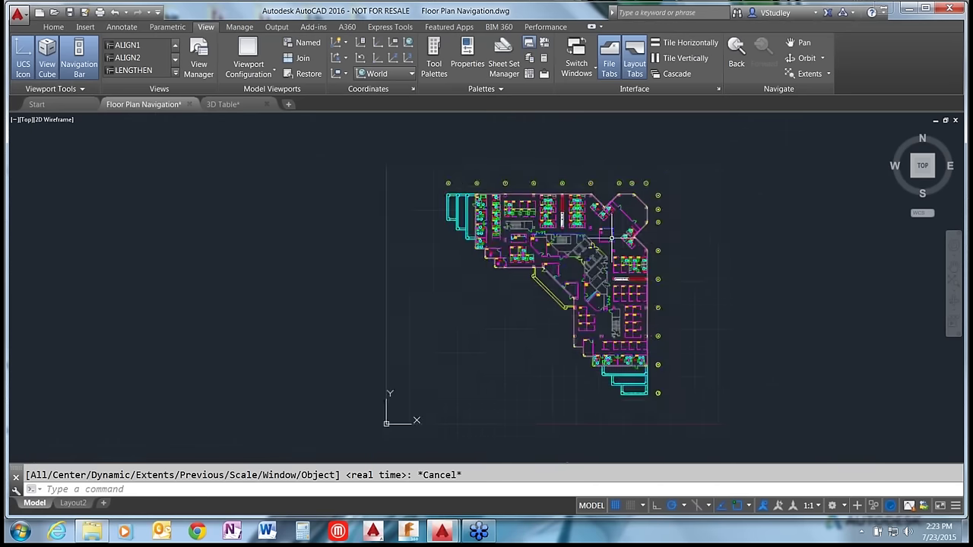
pyautogui.scroll(-2, 611, 238)
pyautogui.press('Return')
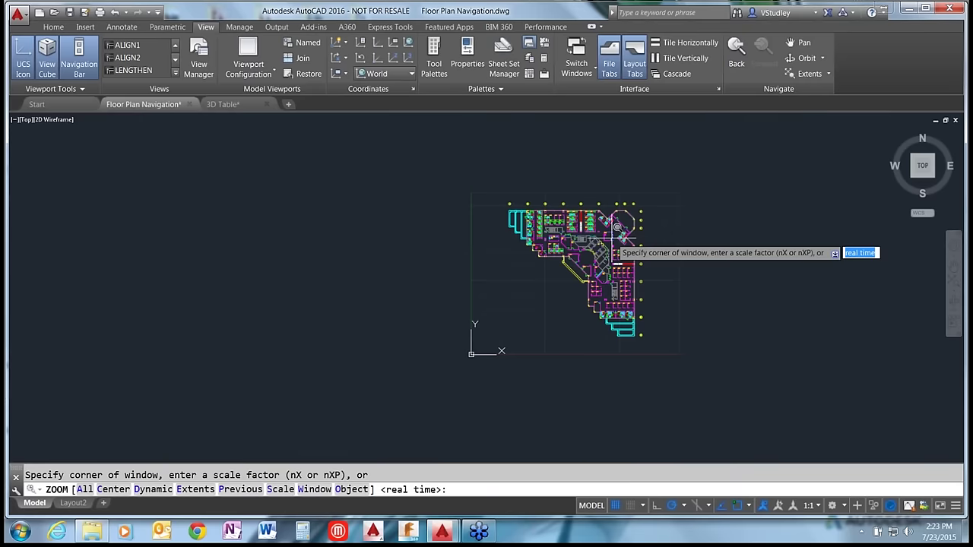
pyautogui.write('d')
pyautogui.press('Return')
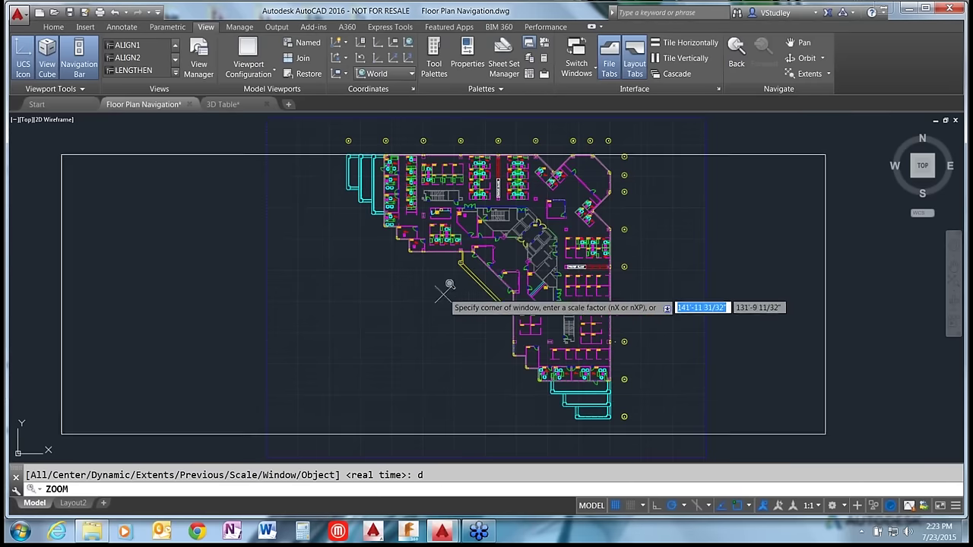
pyautogui.click(473, 241)
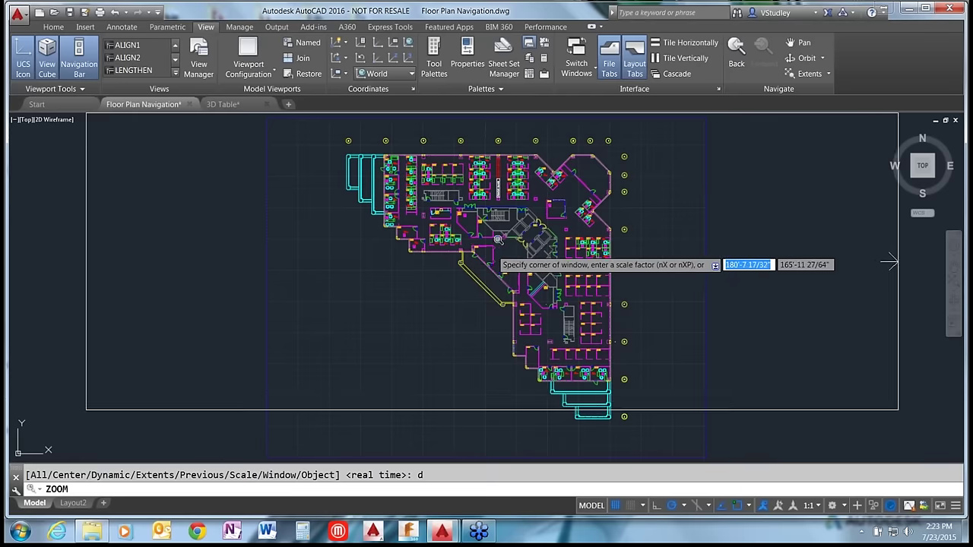
pyautogui.click(332, 241)
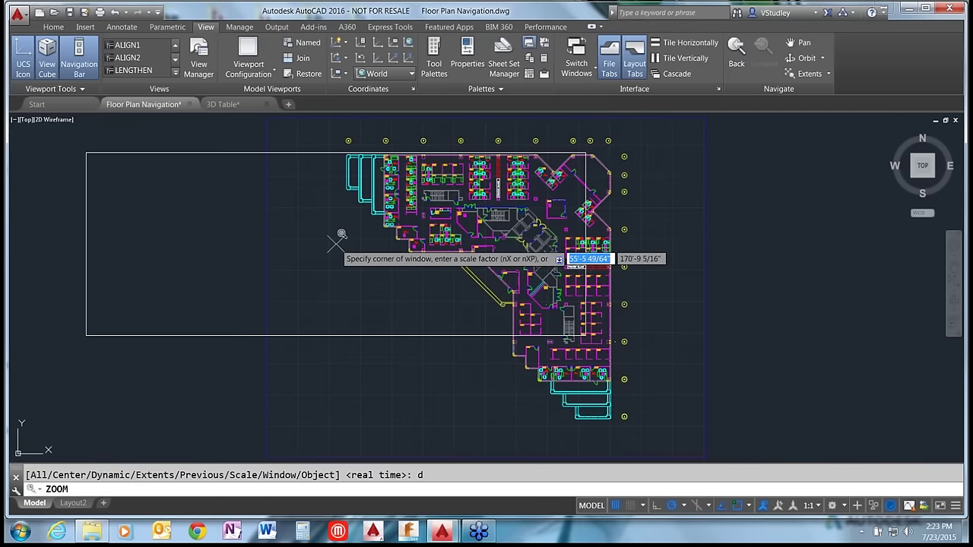
pyautogui.click(460, 231)
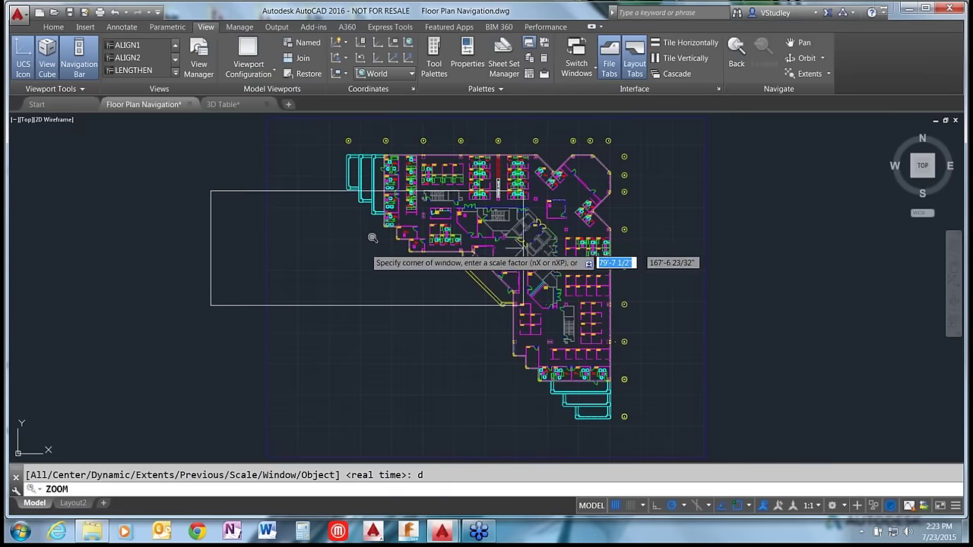
pyautogui.click(510, 248)
pyautogui.click(368, 238)
pyautogui.click(648, 239)
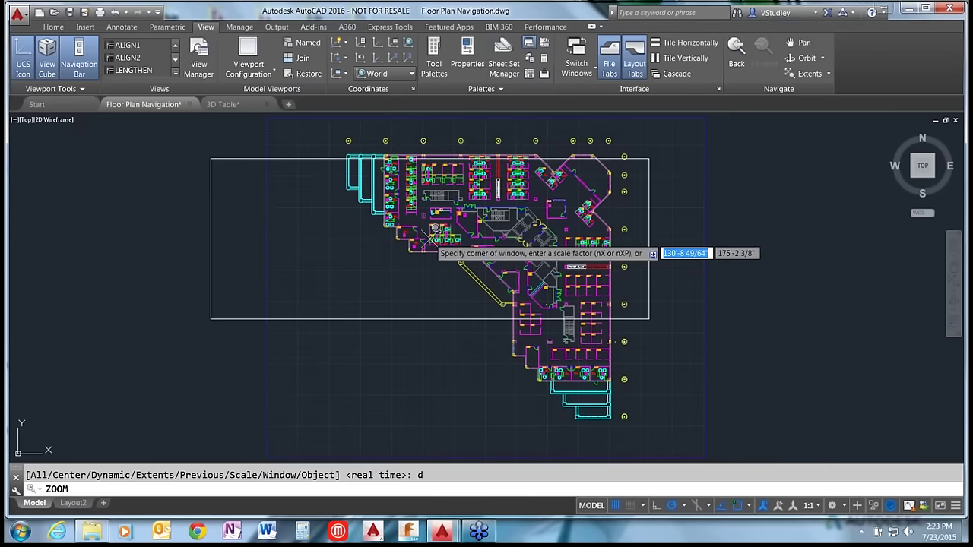
pyautogui.press('Return')
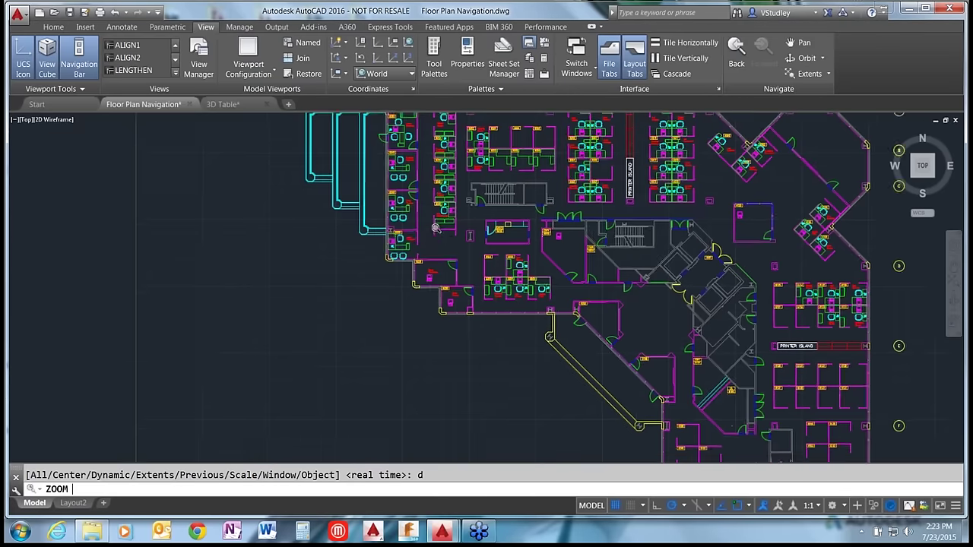
pyautogui.press('Return')
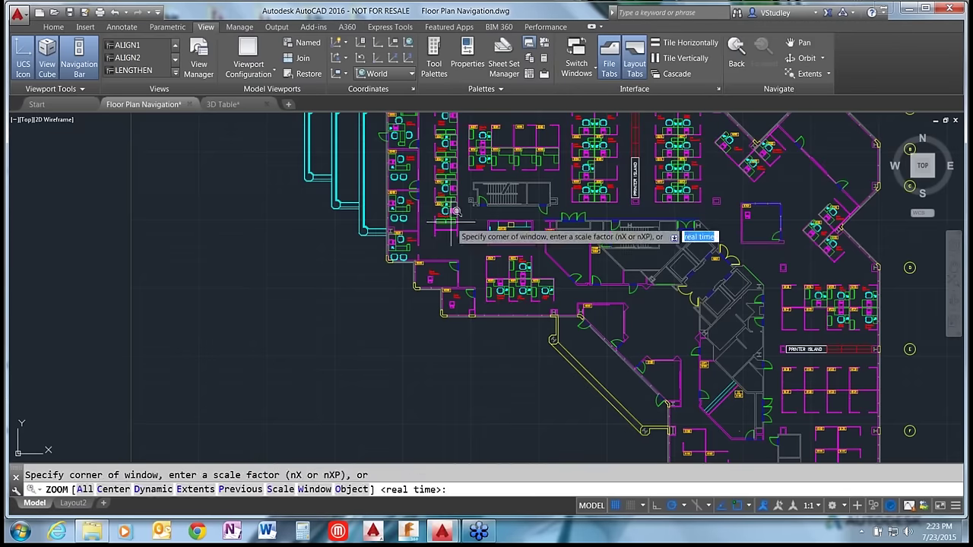
pyautogui.click(527, 168)
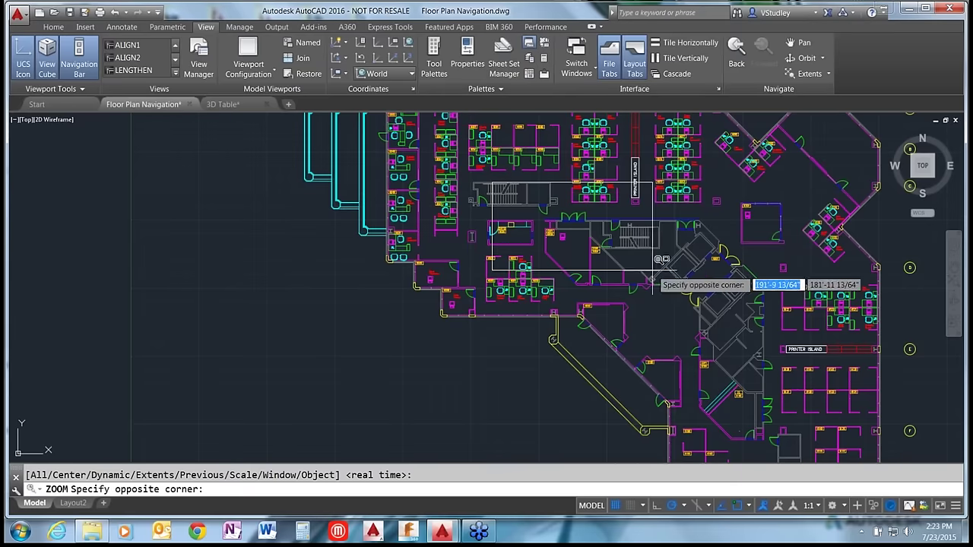
pyautogui.press('Escape')
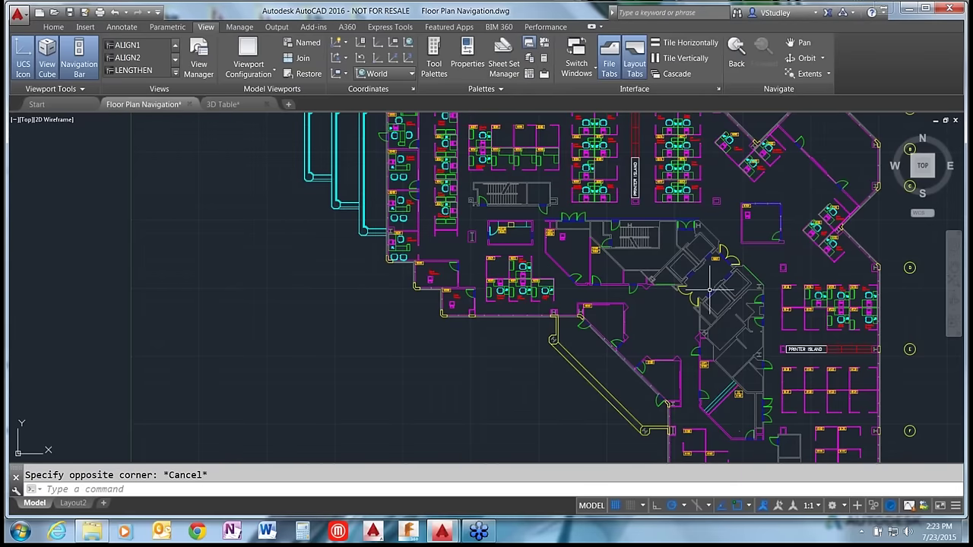
# Step: Repeat the Dynamic zoom with a smaller view box over the cyan stepped terraces and adjacent offices at the plan's northwest corner
pyautogui.press('Return')
pyautogui.write('d')
pyautogui.press('Return')
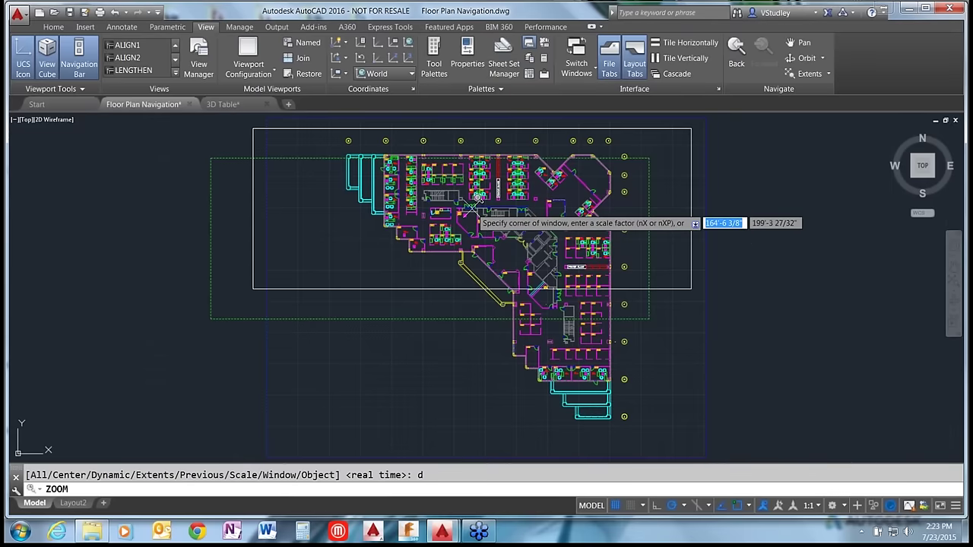
pyautogui.click(477, 199)
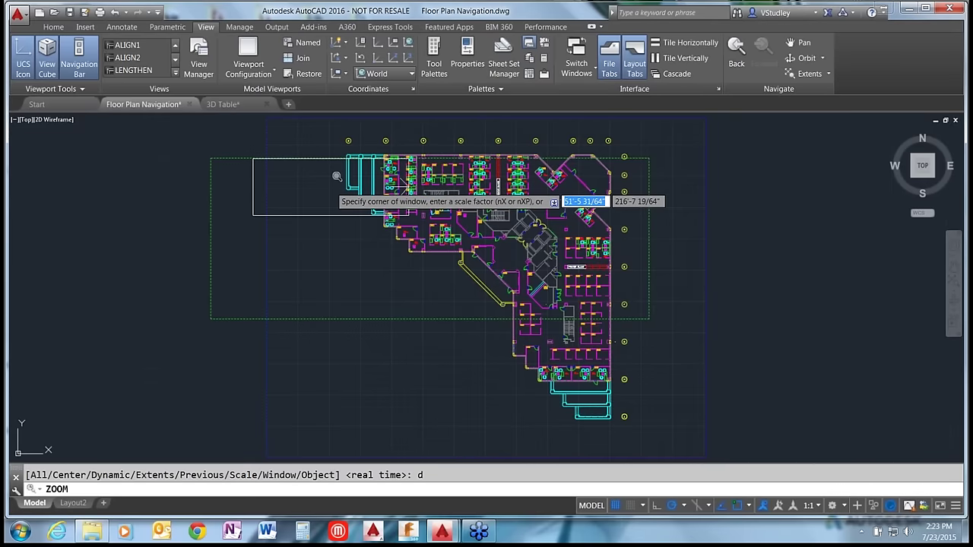
pyautogui.press('Return')
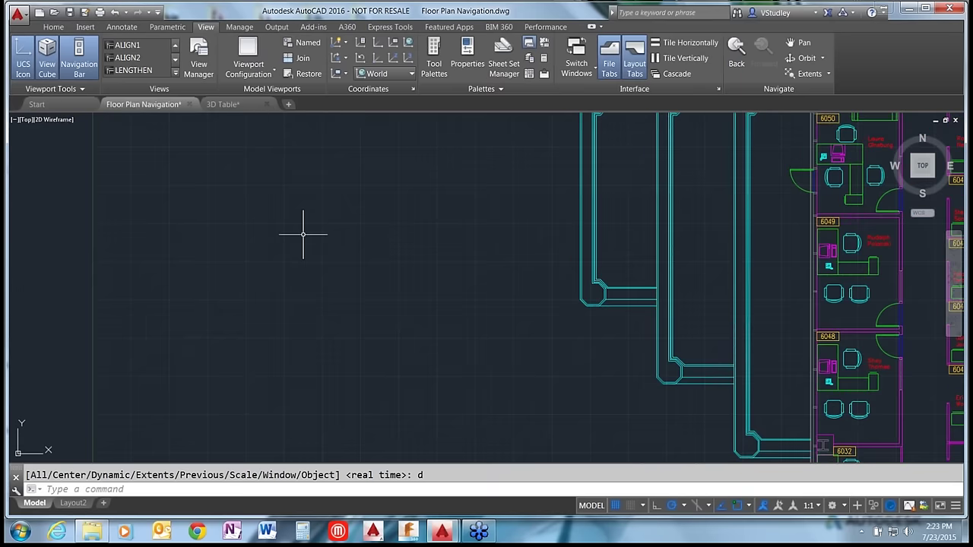
# Step: Zoom out and use the Dynamic option again, with a wide view box framing the plan's northern wing and its column grid bubbles
pyautogui.scroll(-6, 303, 234)
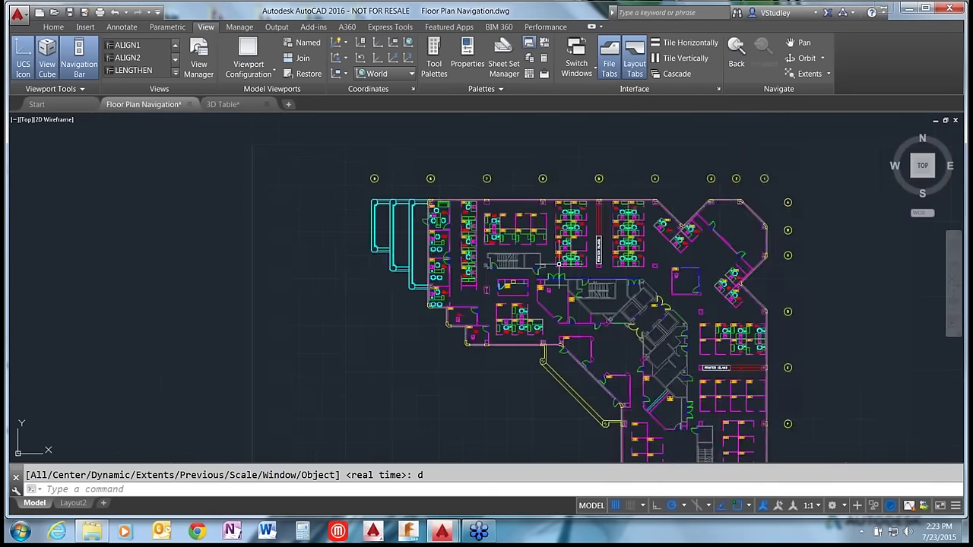
pyautogui.scroll(2, 582, 250)
pyautogui.press('Return')
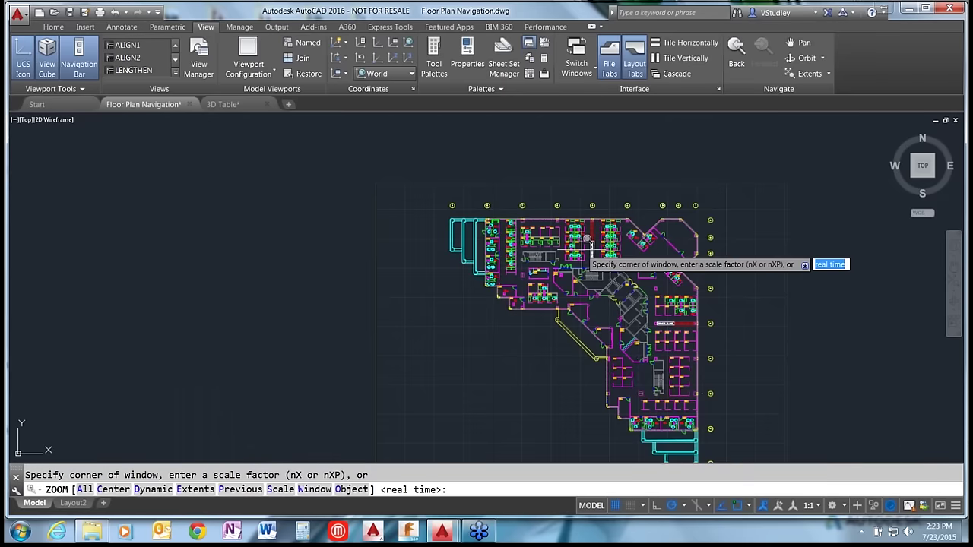
pyautogui.write('d')
pyautogui.press('Return')
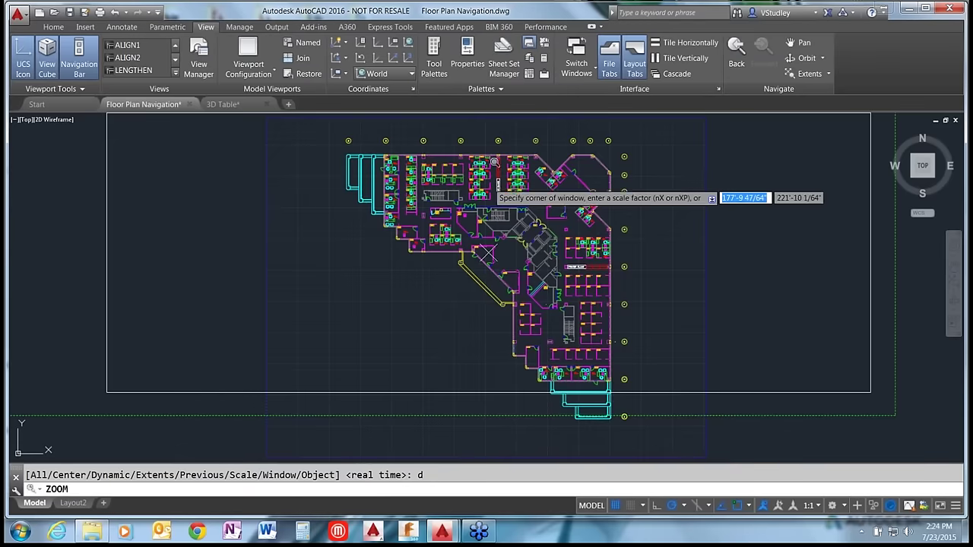
pyautogui.click(495, 190)
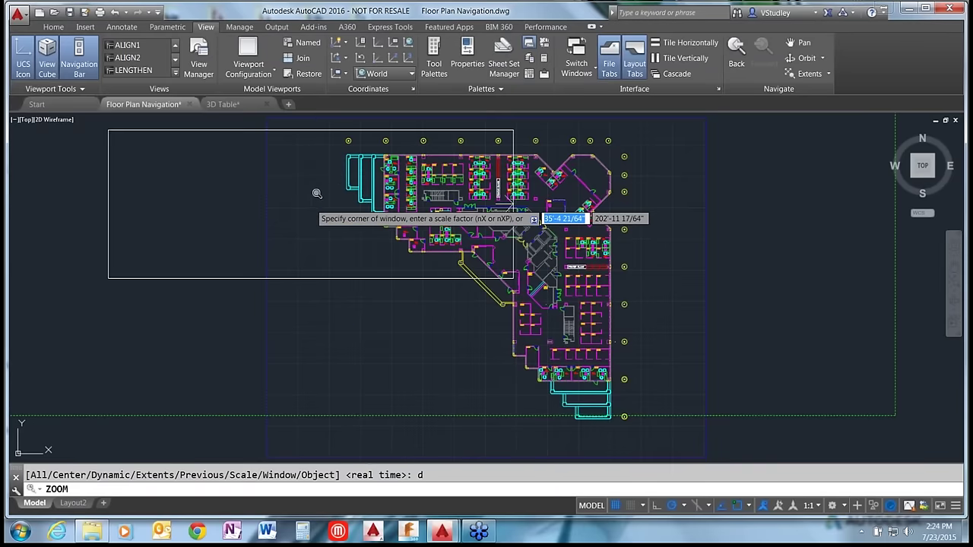
pyautogui.click(316, 194)
pyautogui.press('Return')
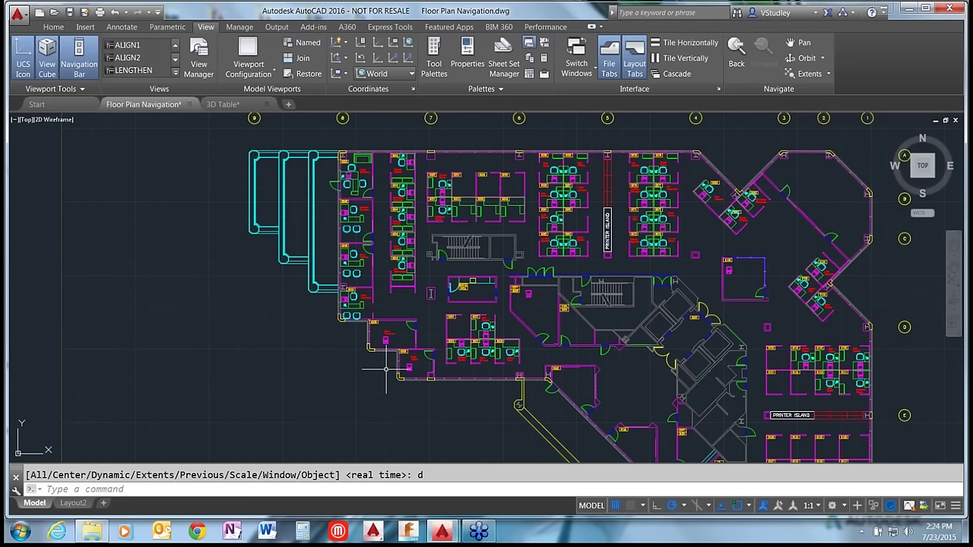
# Step: Fit the whole floor plan in view with the ZOOM command's Extents option
pyautogui.press('Return')
pyautogui.write('e')
pyautogui.press('Return')
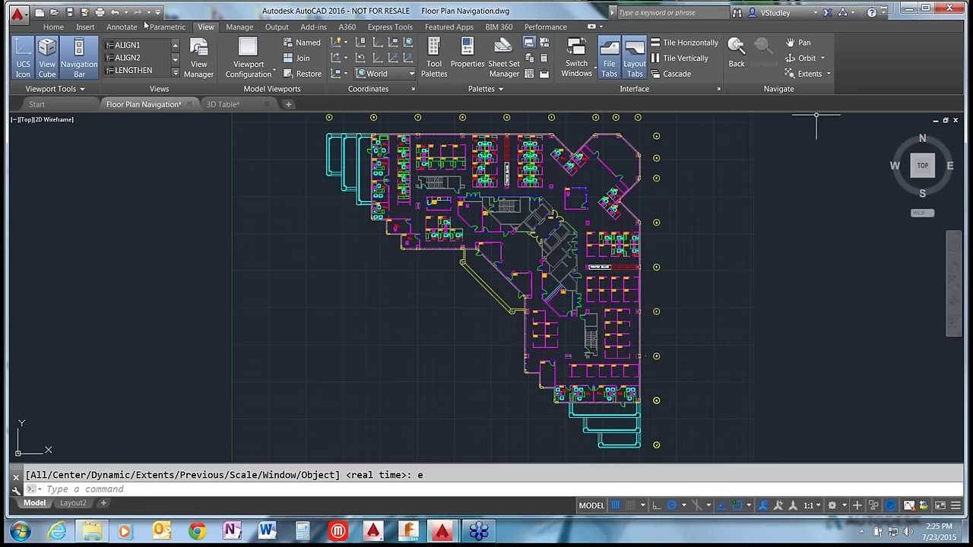
# Step: Examine the navigation bar's customization options, including its available tools and docking positions
pyautogui.click(52, 27)
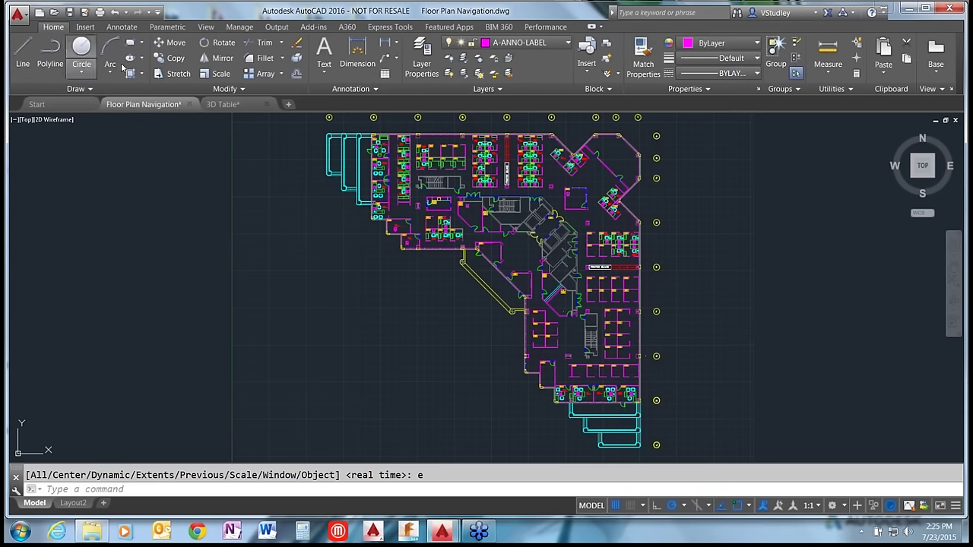
pyautogui.click(953, 289)
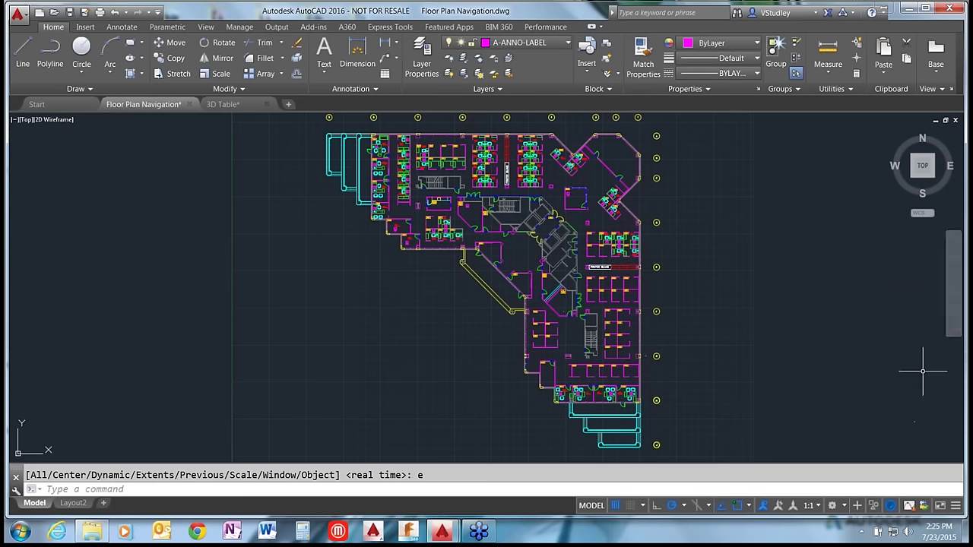
pyautogui.click(960, 311)
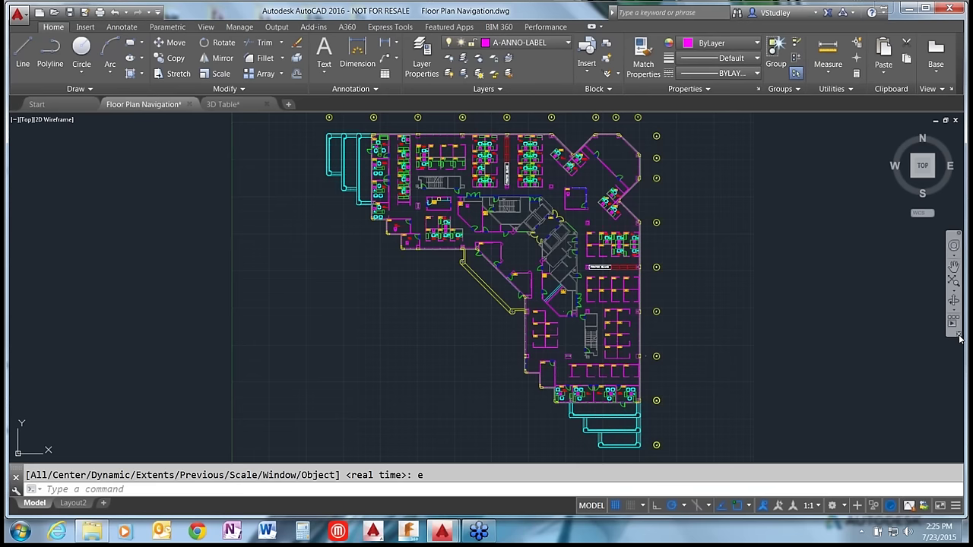
pyautogui.click(959, 336)
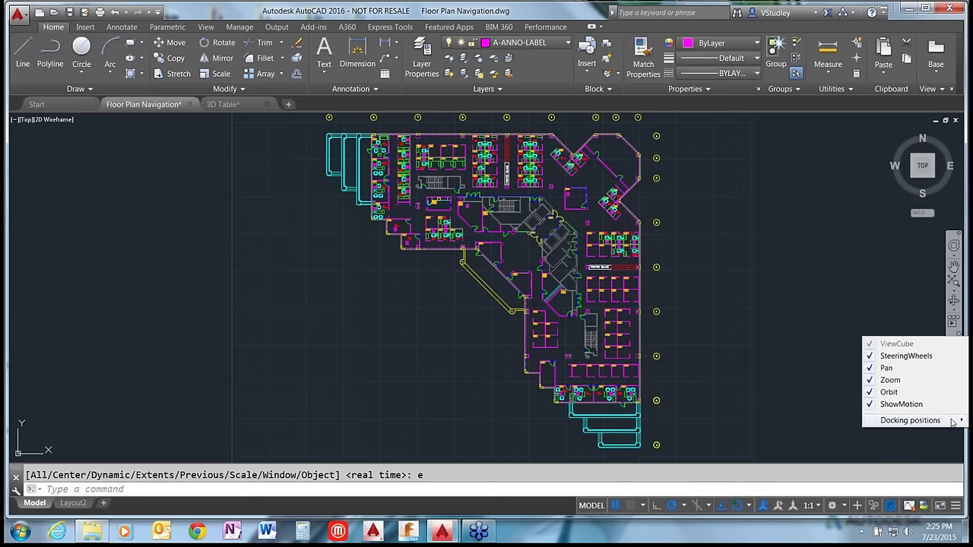
pyautogui.moveTo(950, 426)
pyautogui.moveTo(913, 424)
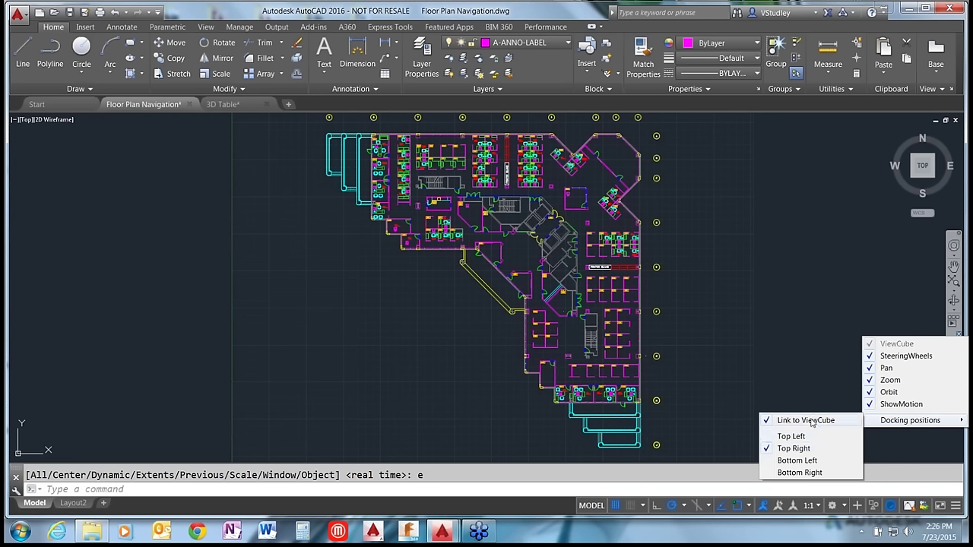
pyautogui.click(820, 298)
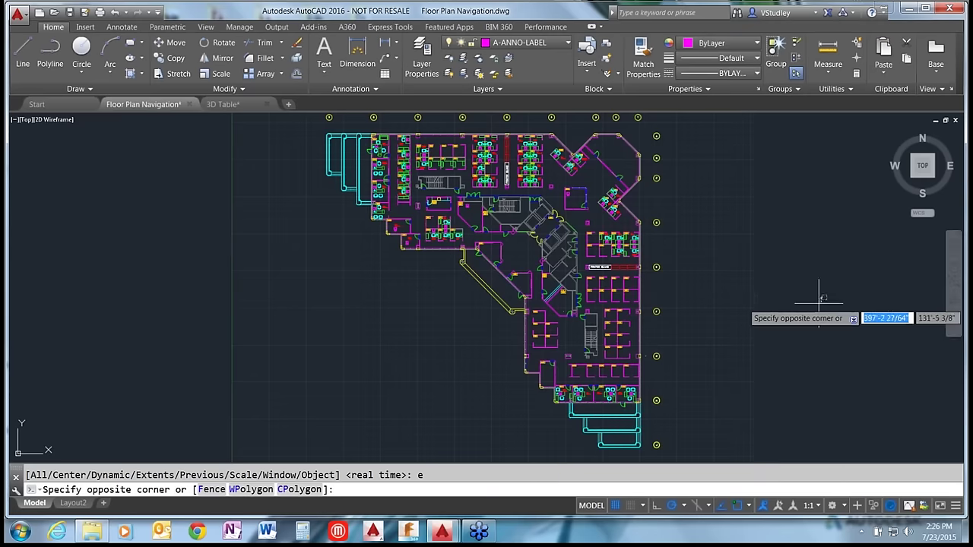
pyautogui.click(824, 315)
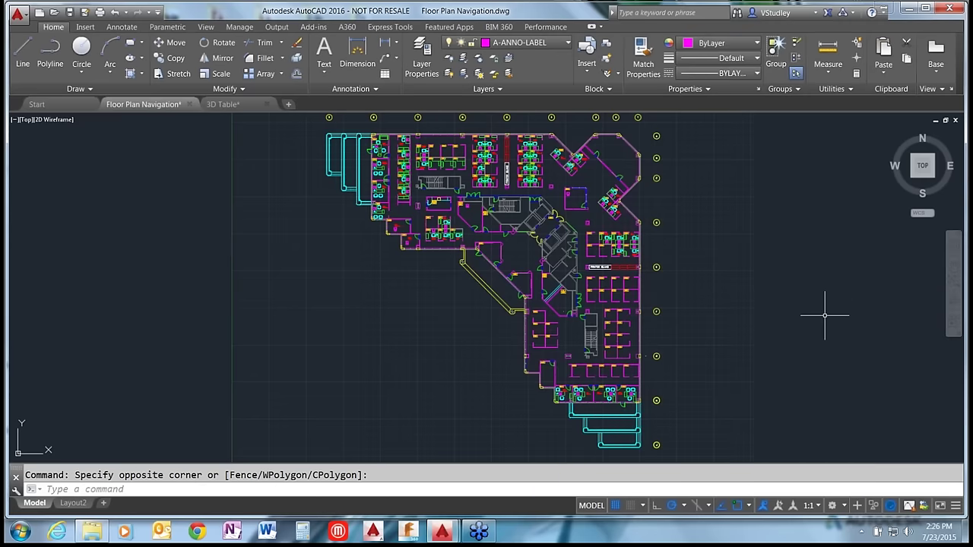
pyautogui.press('Escape')
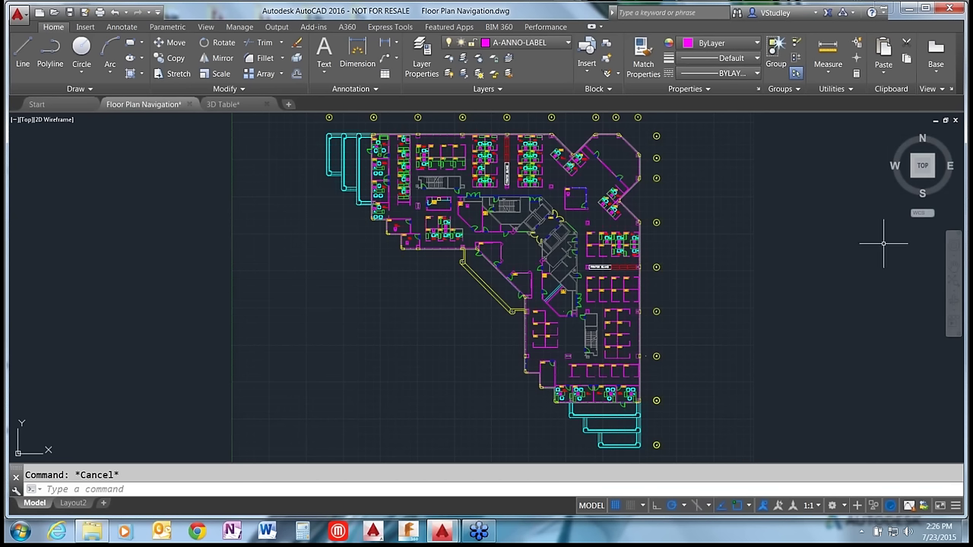
pyautogui.moveTo(925, 160)
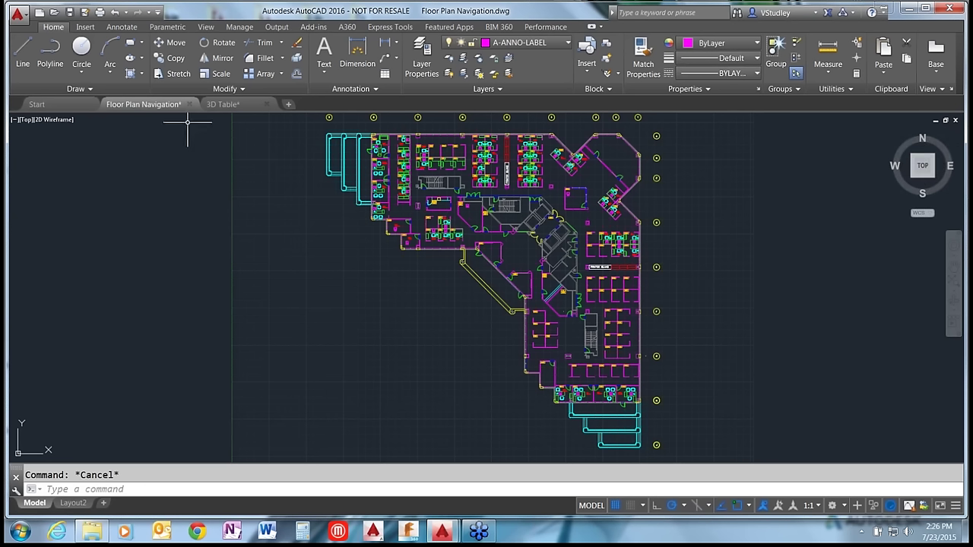
# Step: Switch to the 3D Table drawing and view the table from its top, front and right sides, returning to the front view
pyautogui.click(240, 105)
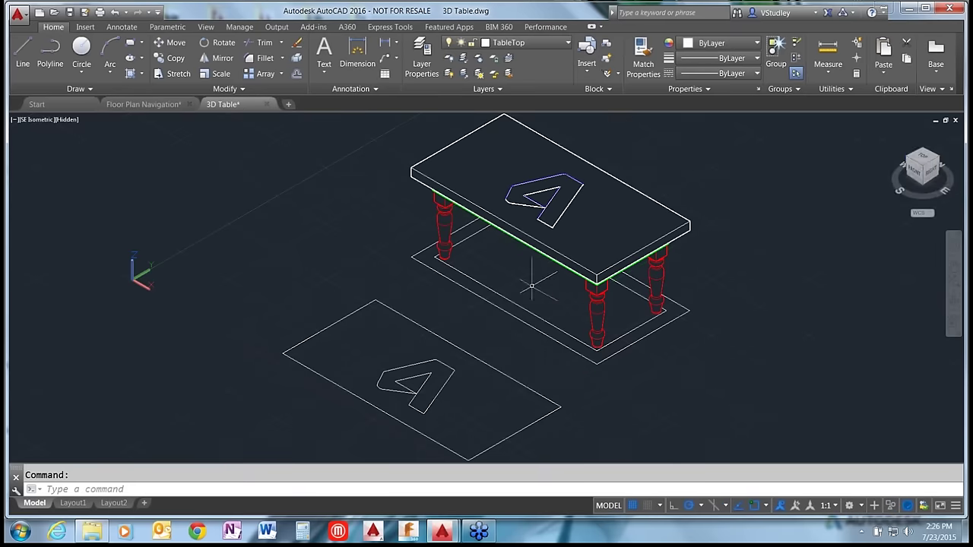
pyautogui.click(924, 156)
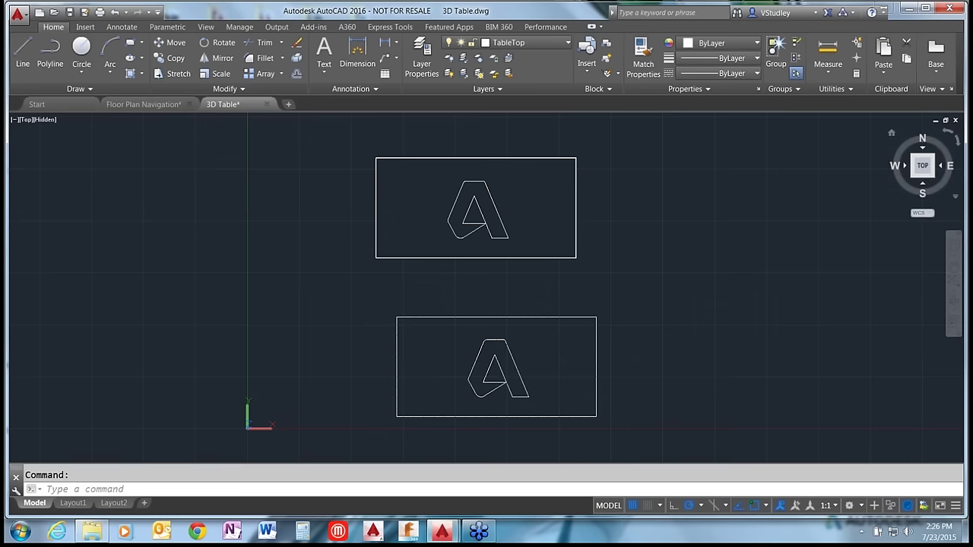
pyautogui.click(924, 184)
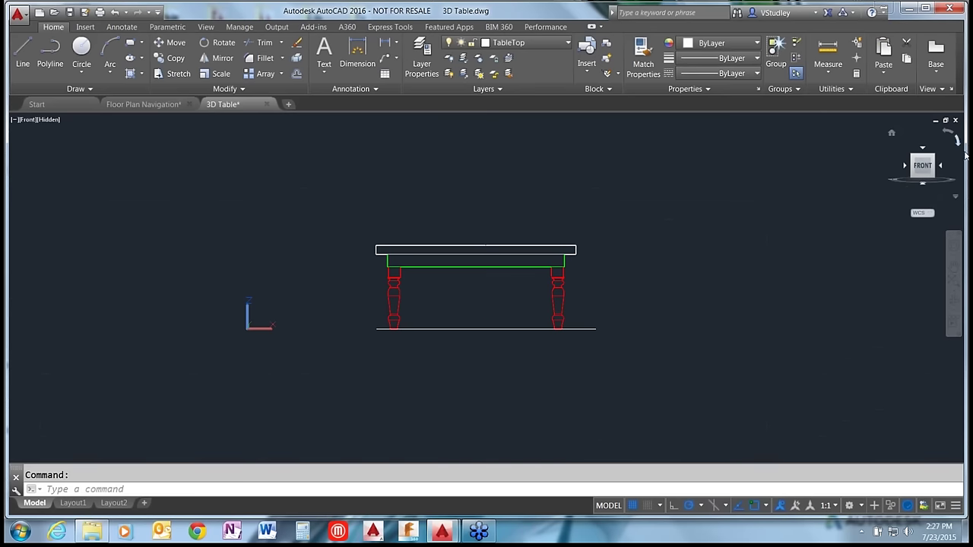
pyautogui.click(943, 169)
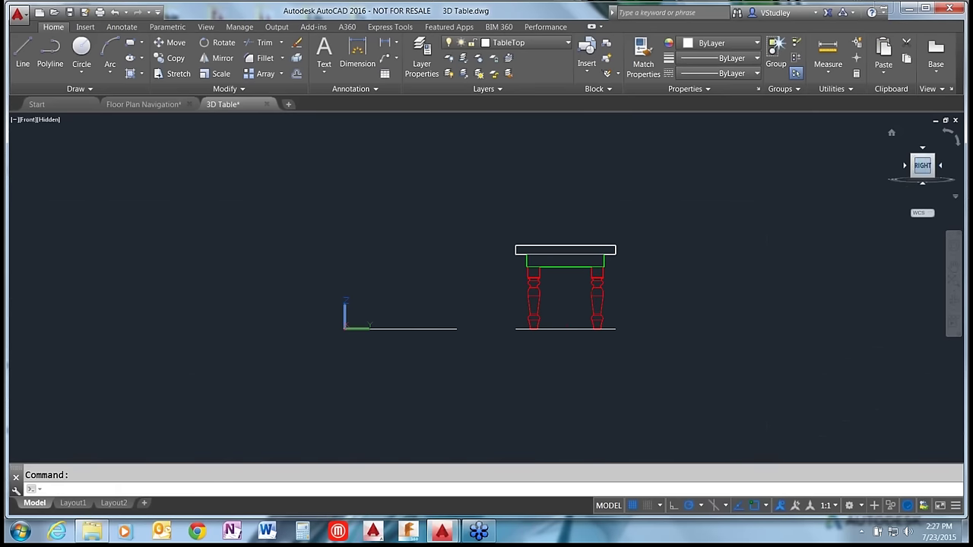
pyautogui.click(941, 165)
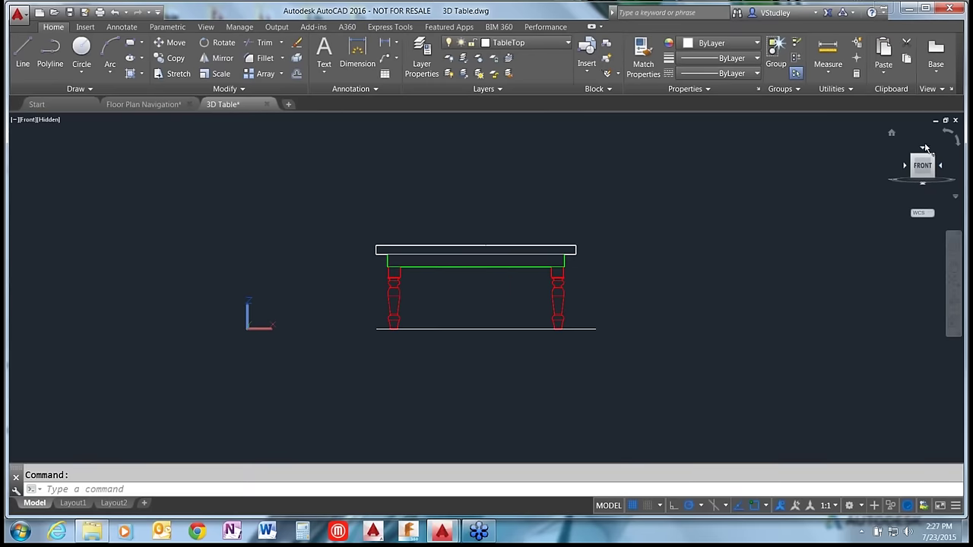
# Step: View the table from the top, front and bottom with the ViewCube, and return to the home view
pyautogui.click(922, 151)
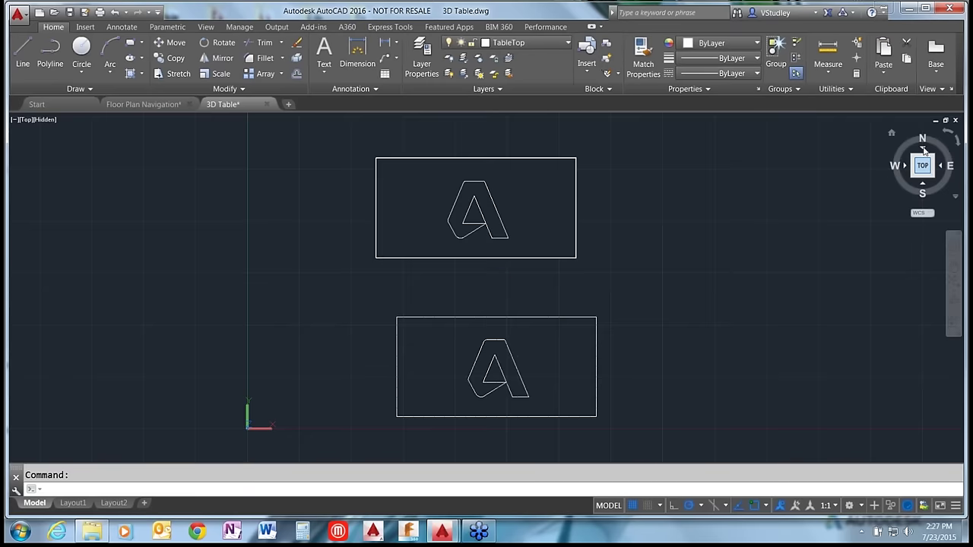
pyautogui.click(924, 187)
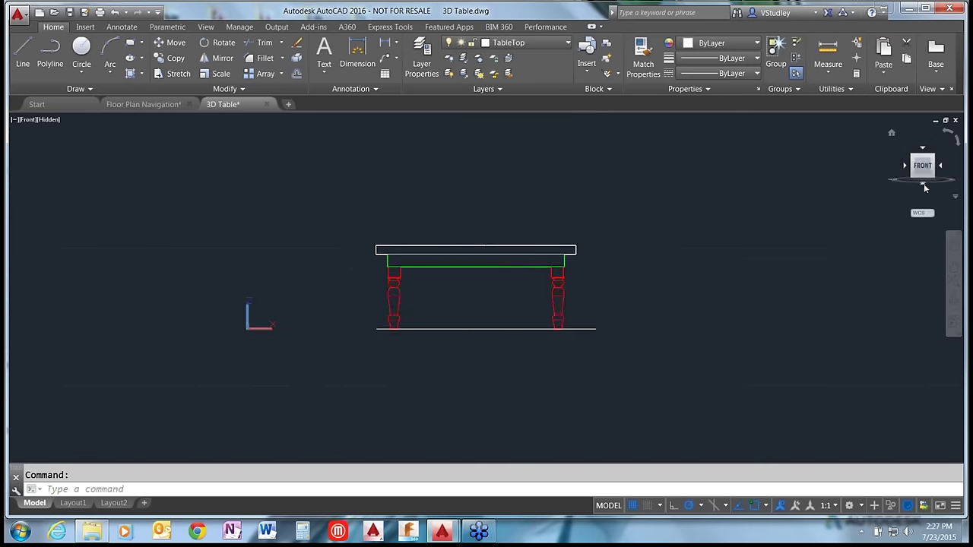
pyautogui.click(925, 187)
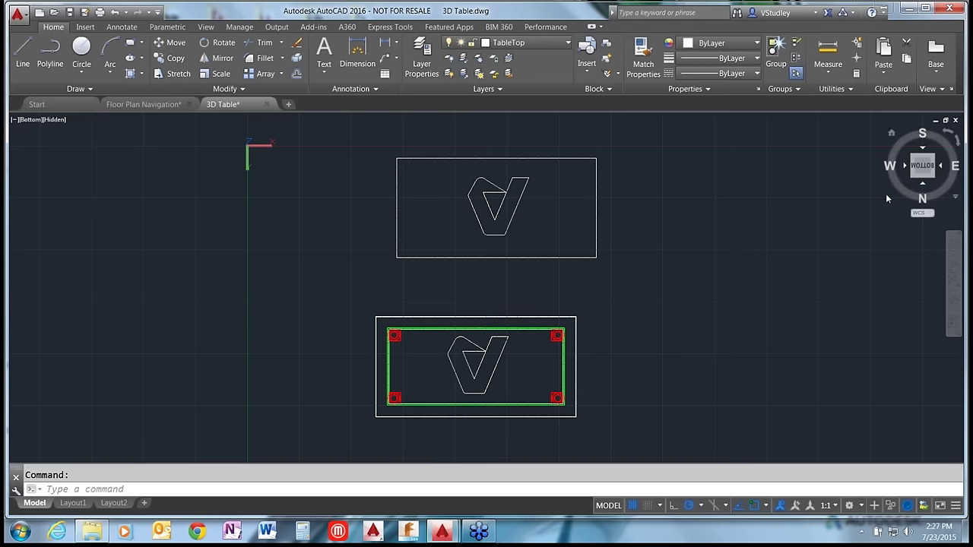
pyautogui.click(892, 134)
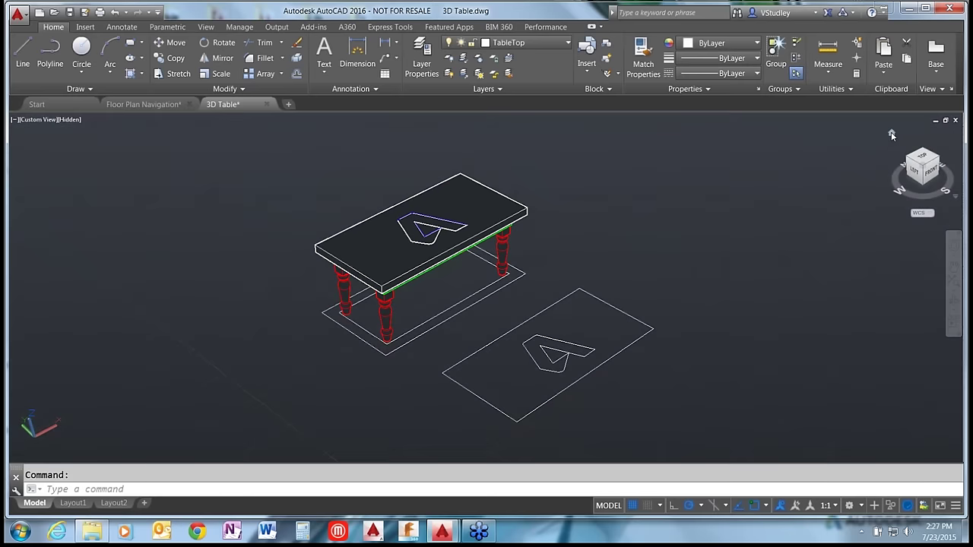
# Step: Orient the table to the top view and change the ViewCube projection from Perspective to Parallel
pyautogui.moveTo(923, 166); pyautogui.dragTo(931, 167)
pyautogui.click(923, 158)
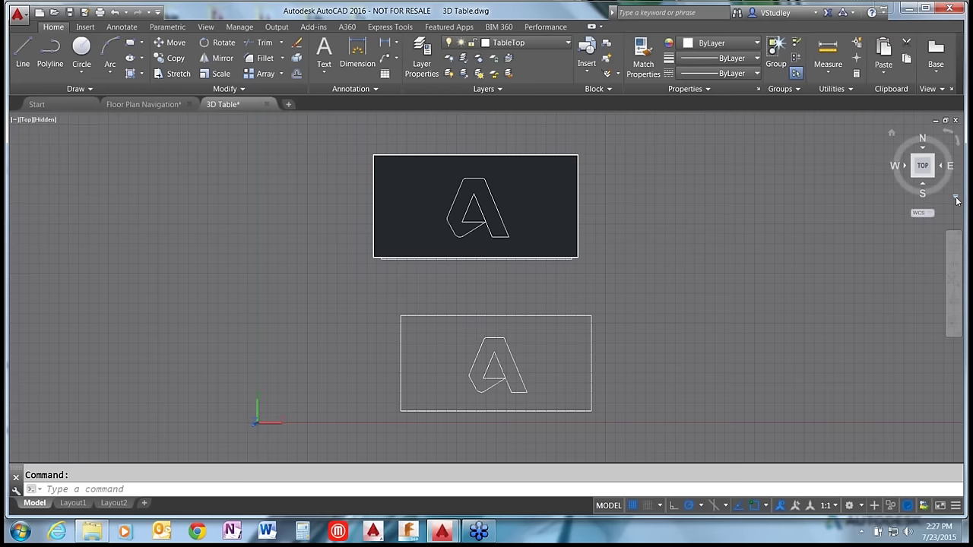
pyautogui.click(956, 199)
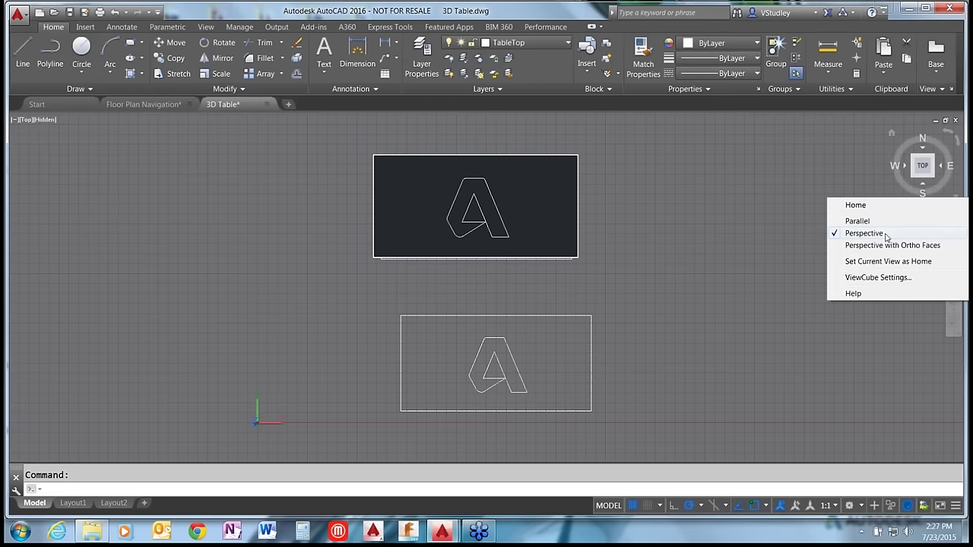
pyautogui.click(831, 167)
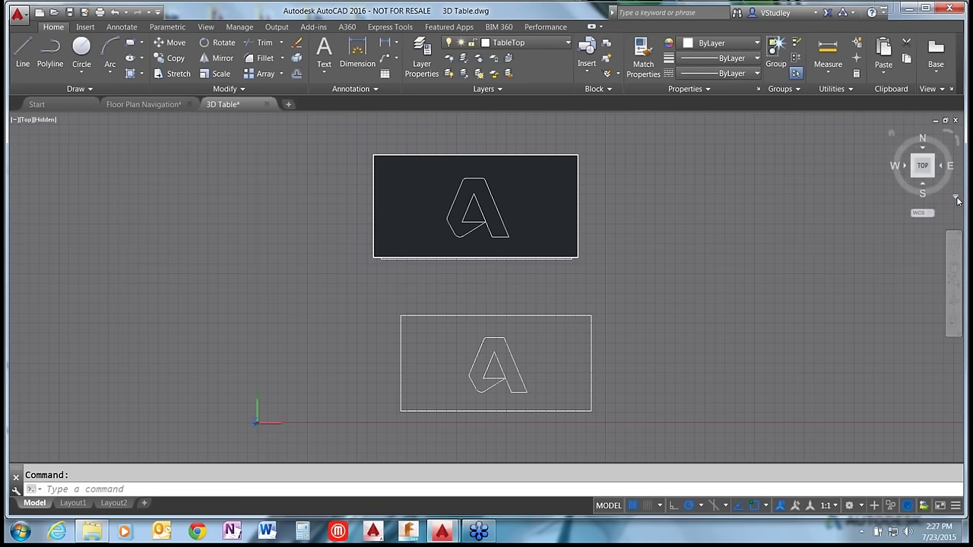
pyautogui.click(956, 198)
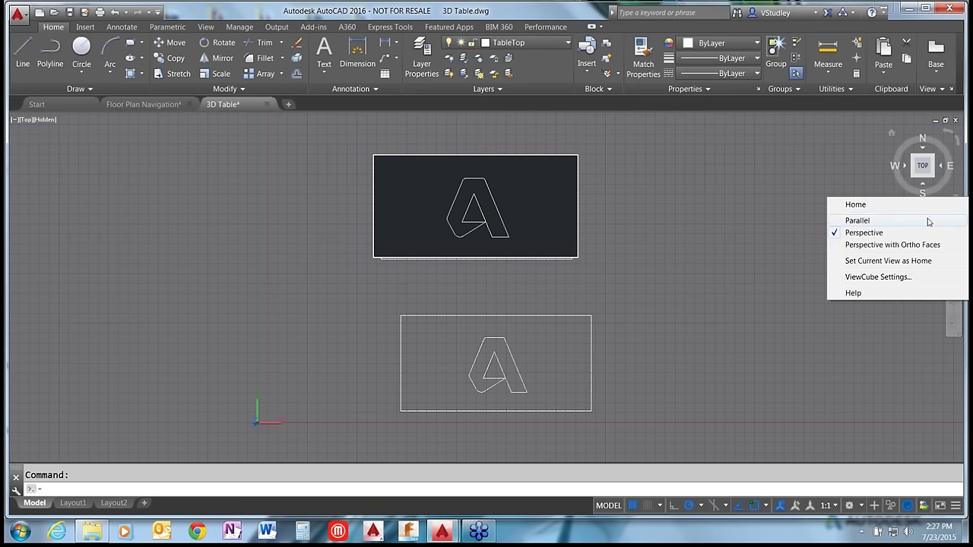
pyautogui.click(867, 221)
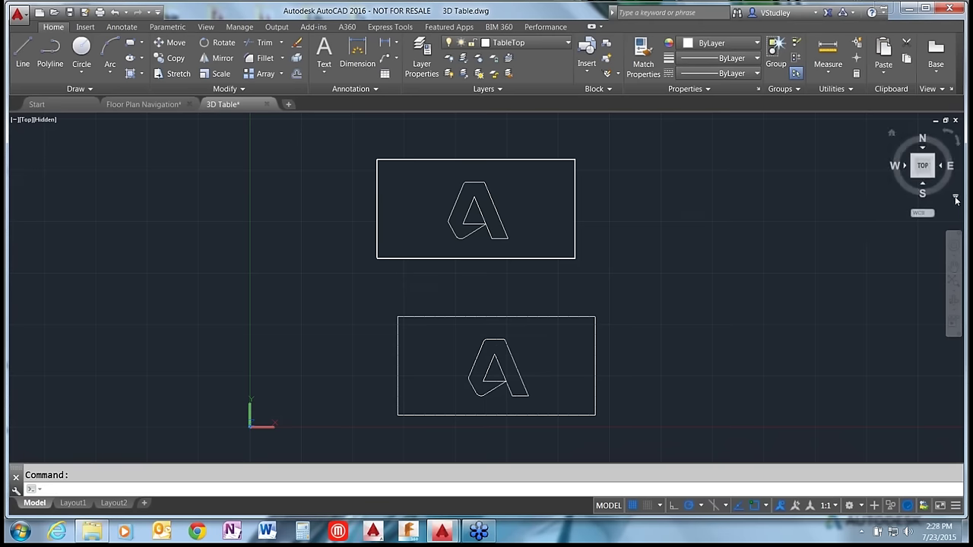
# Step: Switch to the Floor Plan Navigation drawing and set its current top view as the ViewCube's home view
pyautogui.click(955, 198)
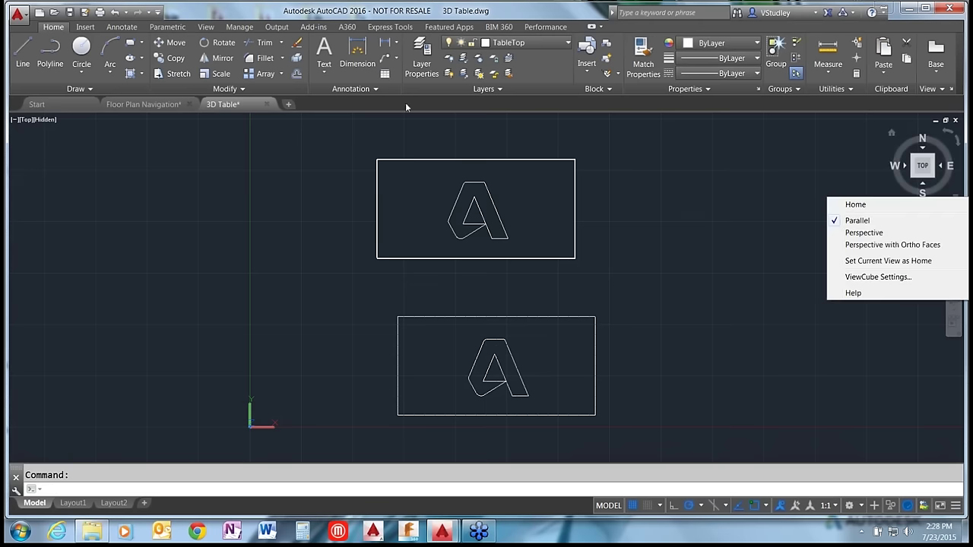
pyautogui.click(151, 106)
pyautogui.click(149, 106)
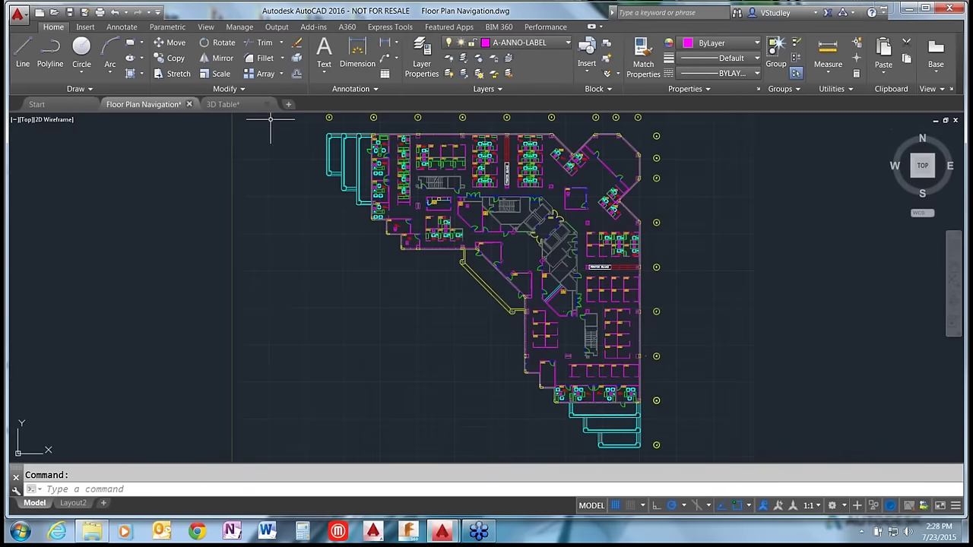
pyautogui.click(955, 196)
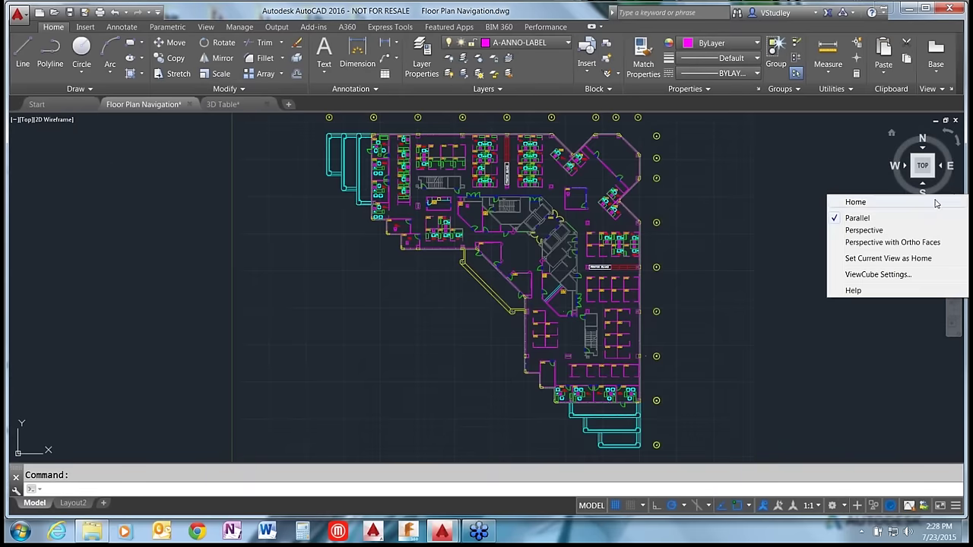
pyautogui.click(918, 258)
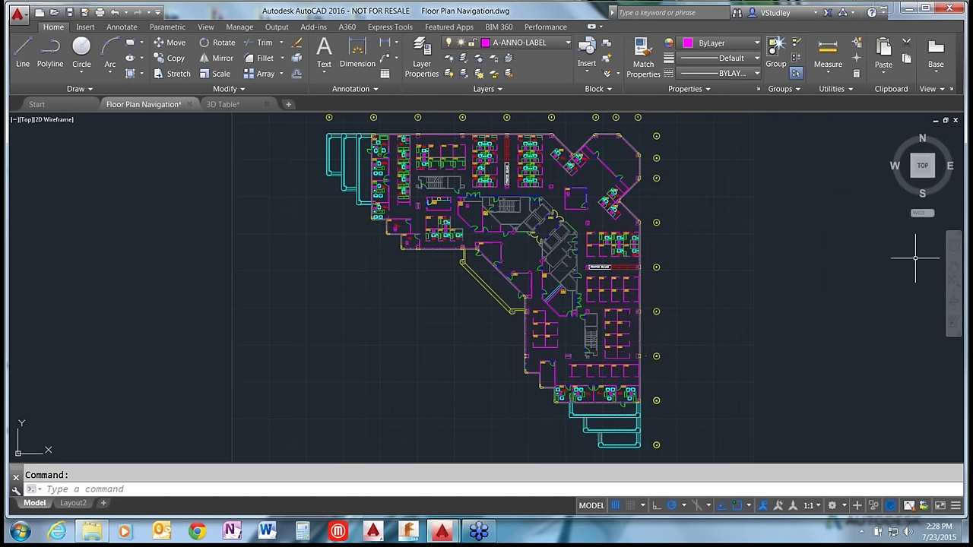
# Step: Orbit the floor plan into a tilted 3D view and restore the home view
pyautogui.click(922, 165)
pyautogui.click(892, 133)
pyautogui.keyDown('shift'); pyautogui.moveTo(836, 304); pyautogui.dragTo(849, 288, button='middle'); pyautogui.keyUp('shift')
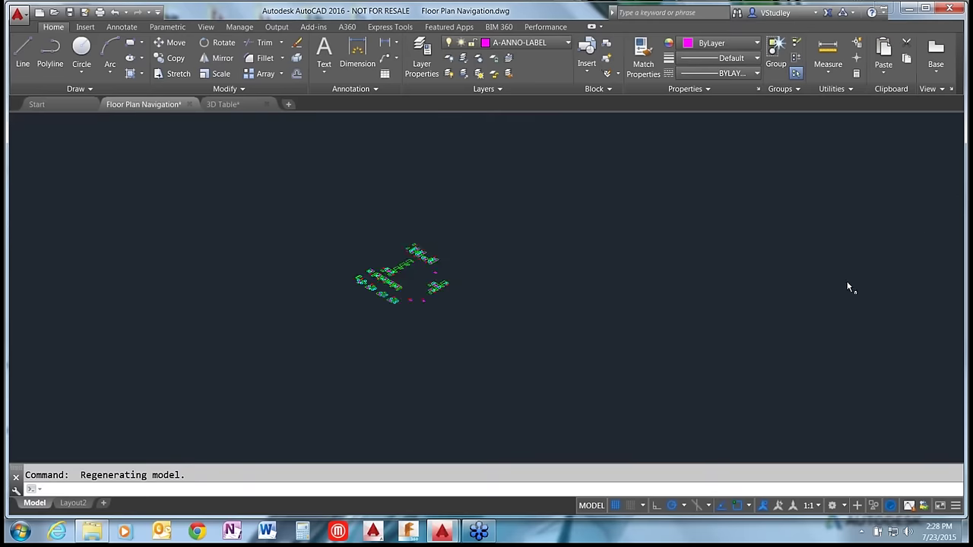
pyautogui.click(892, 135)
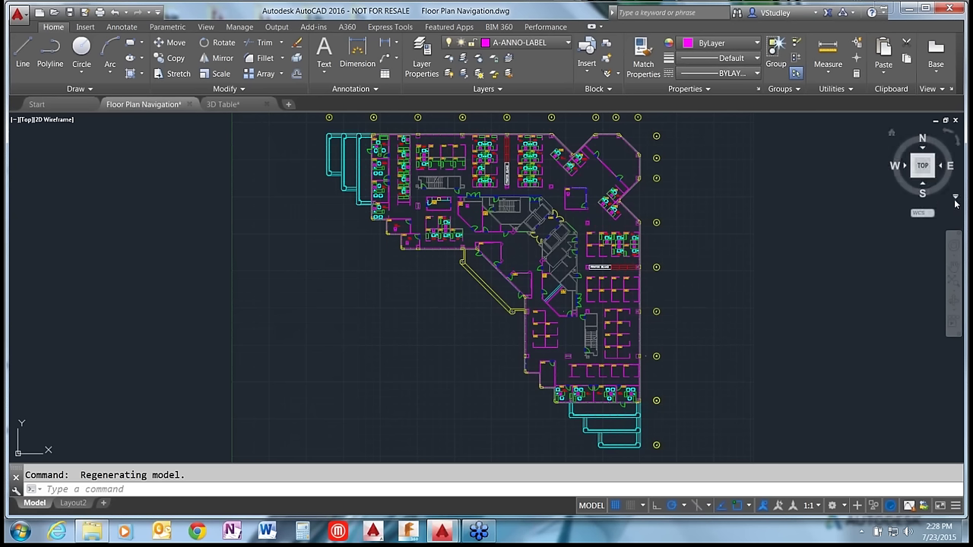
# Step: Open the ViewCube settings and examine the available on-screen positions for the cube
pyautogui.click(955, 199)
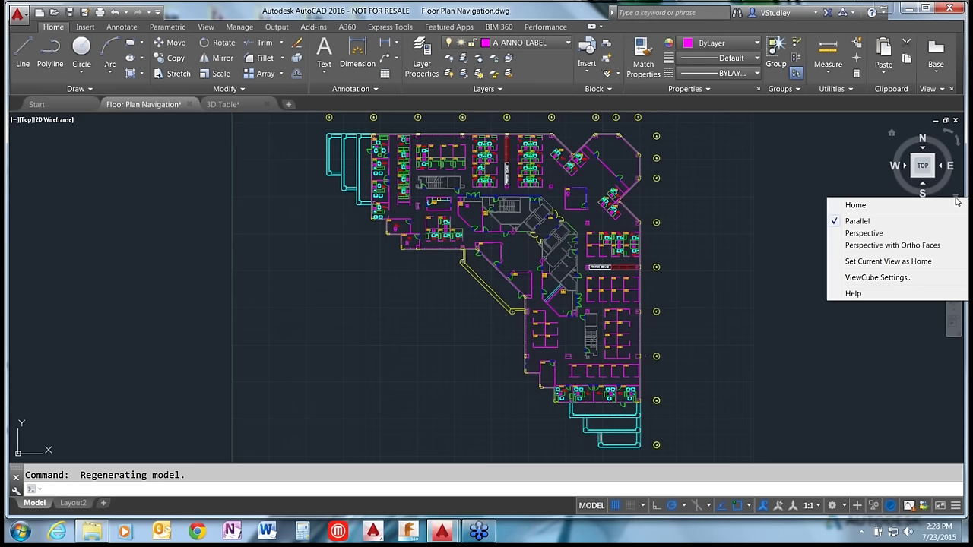
pyautogui.click(881, 277)
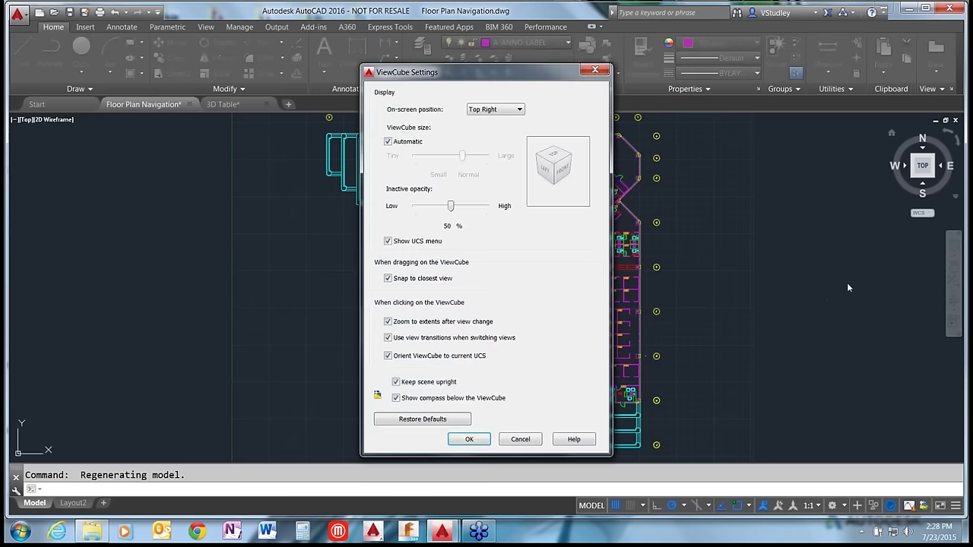
pyautogui.click(517, 111)
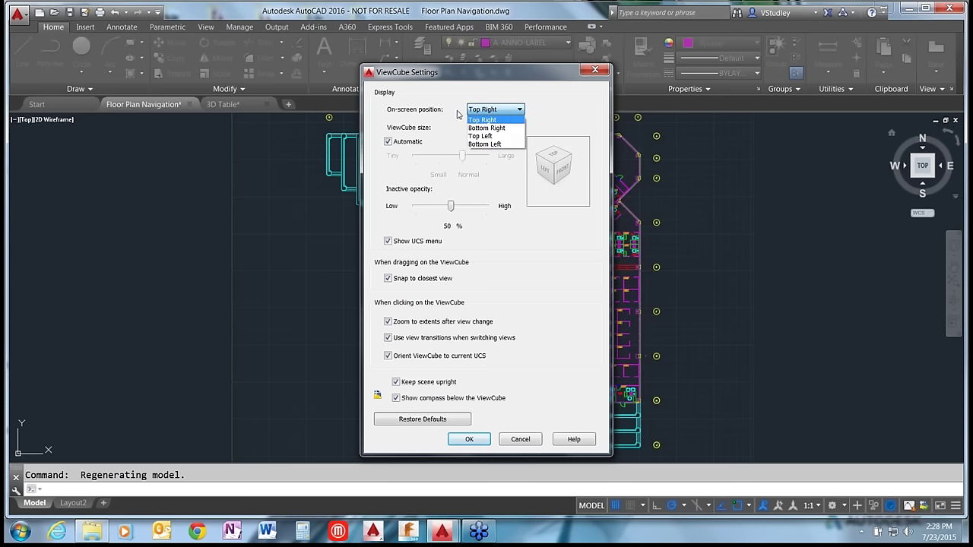
pyautogui.click(438, 109)
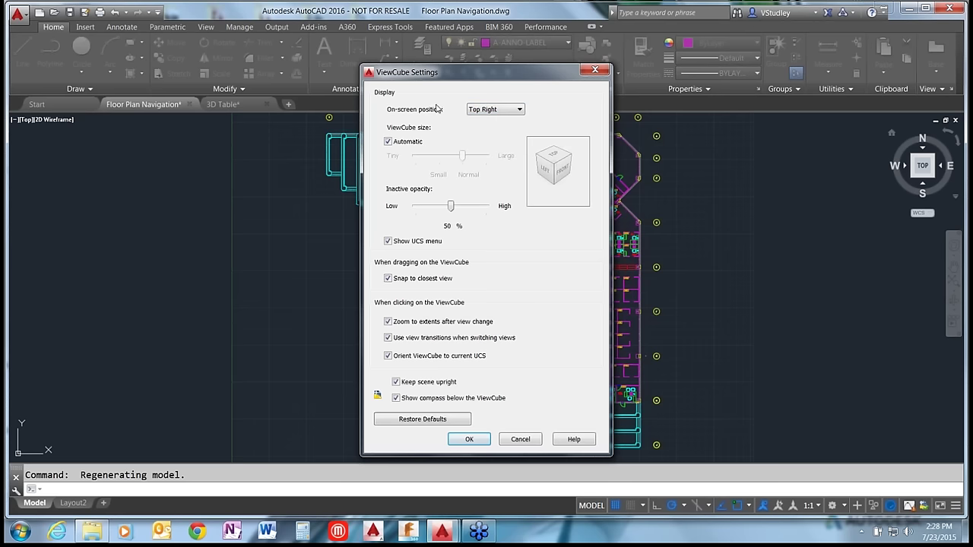
# Step: Turn off automatic ViewCube sizing and preview the cube at the Large and Normal sizes
pyautogui.click(388, 142)
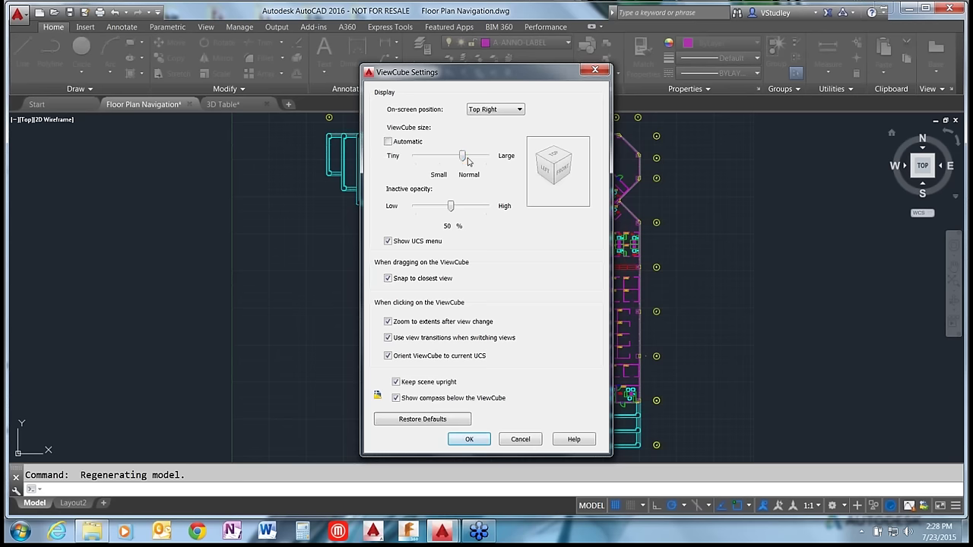
pyautogui.moveTo(462, 155); pyautogui.dragTo(485, 156)
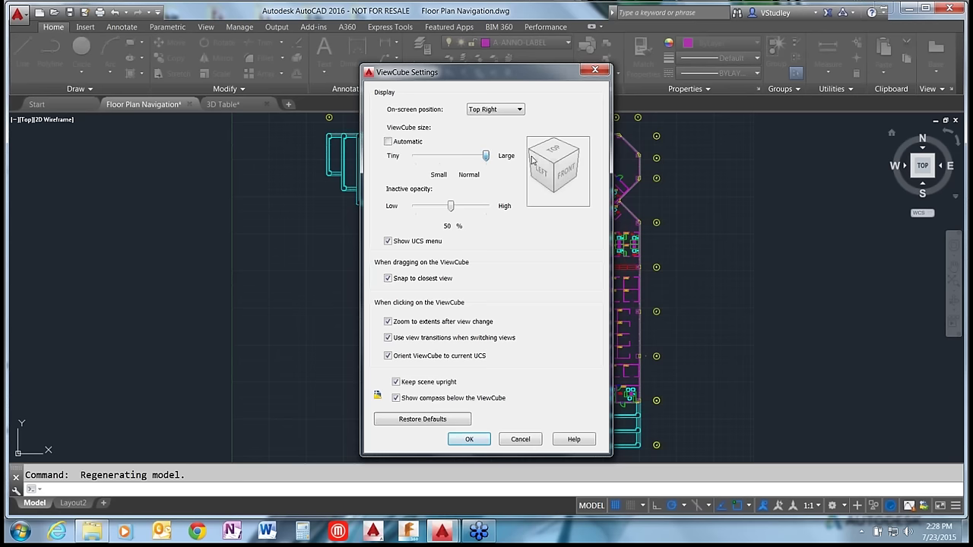
pyautogui.click(472, 157)
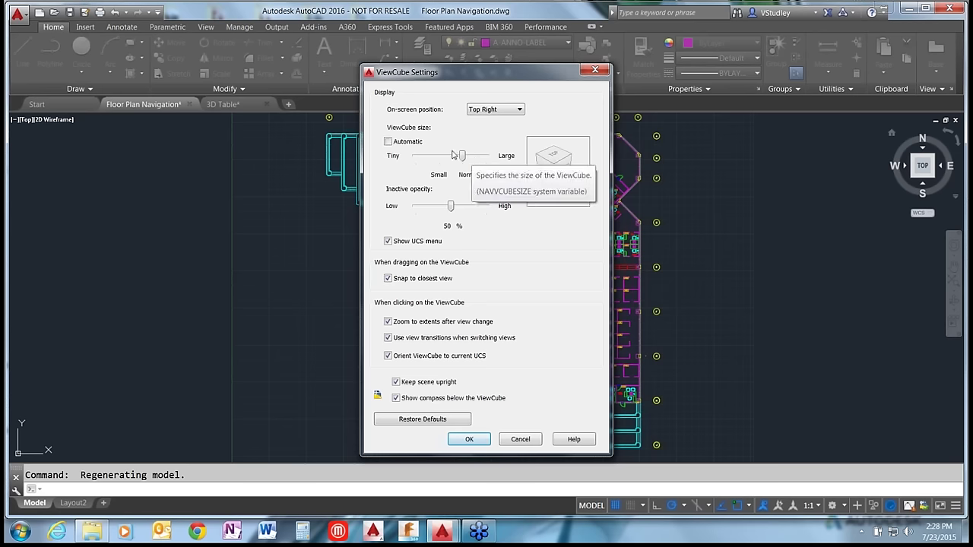
# Step: Return the ViewCube to automatic sizing, restore its default settings and accept them
pyautogui.click(388, 142)
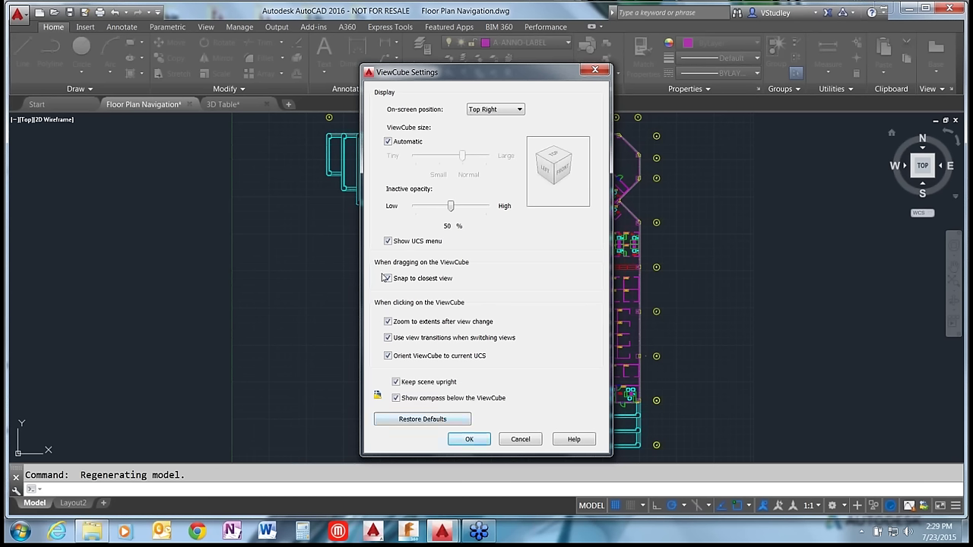
pyautogui.click(424, 417)
pyautogui.click(470, 440)
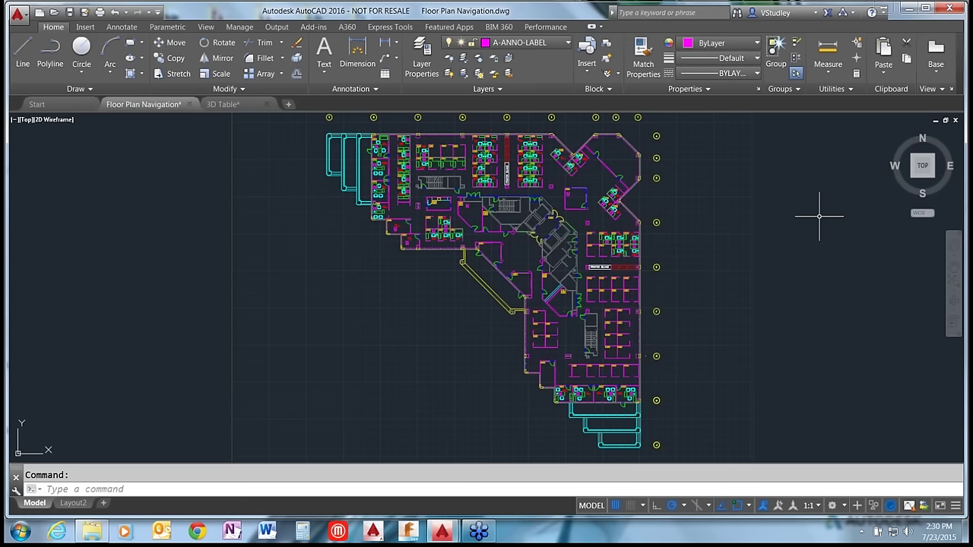
# Step: Set the NORTHDIRECTION system variable to 45 and regenerate the drawing
pyautogui.write('NOr')
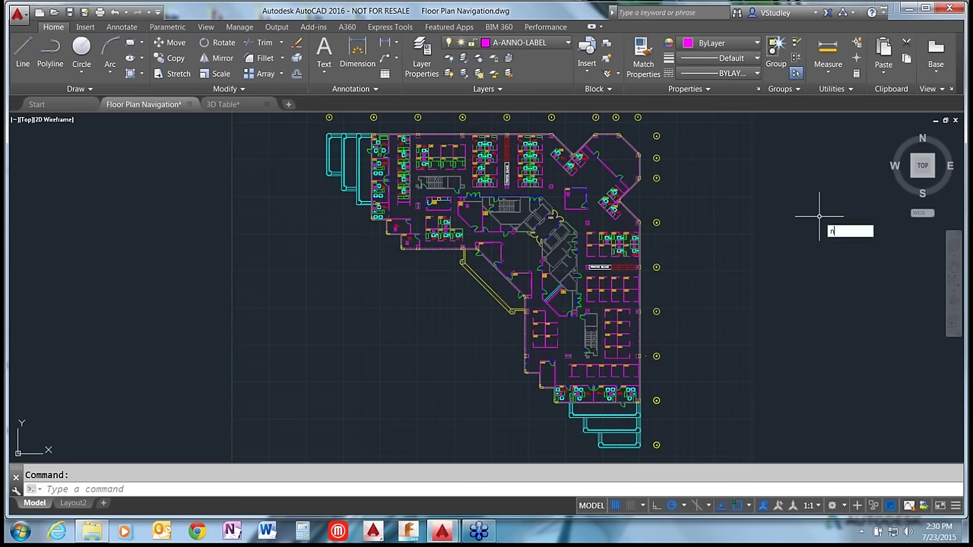
pyautogui.write('TH')
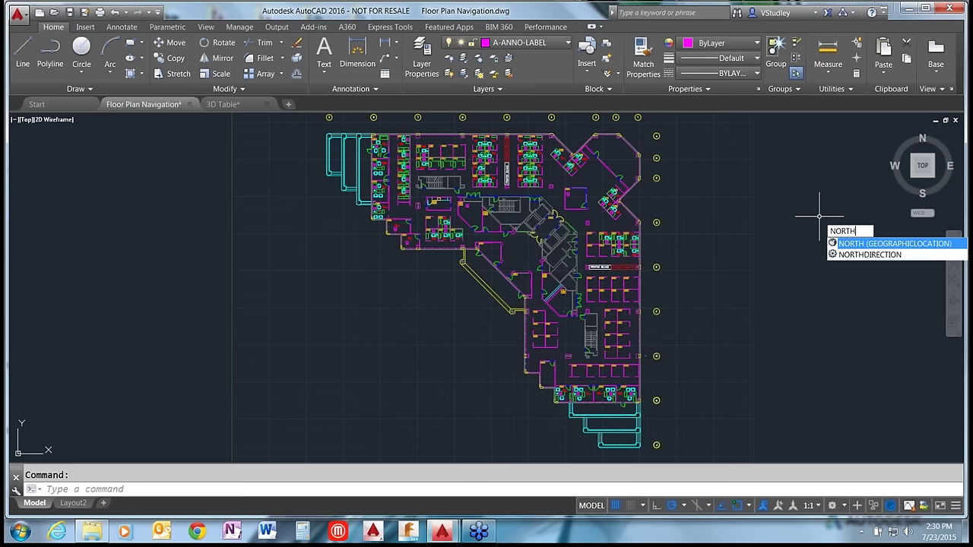
pyautogui.write('DIRECTION')
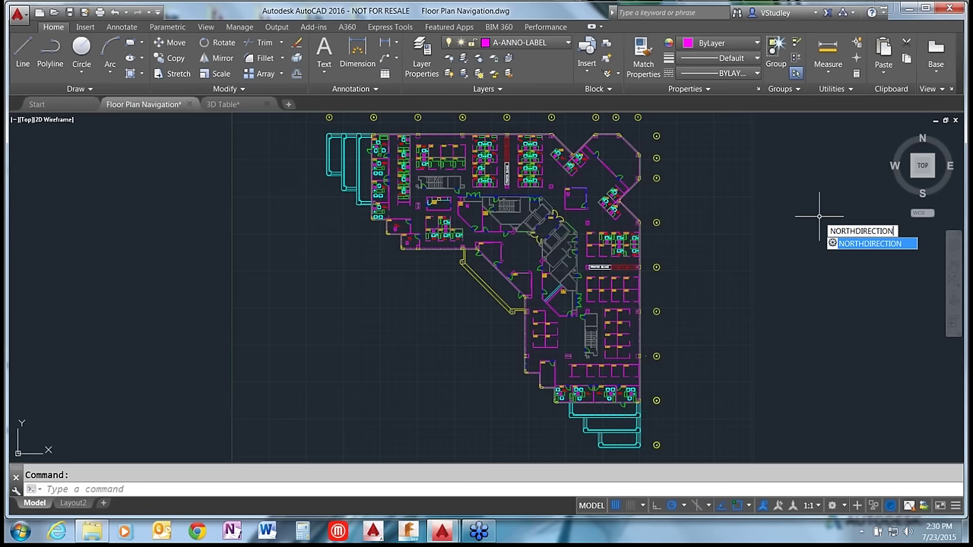
pyautogui.press('Return')
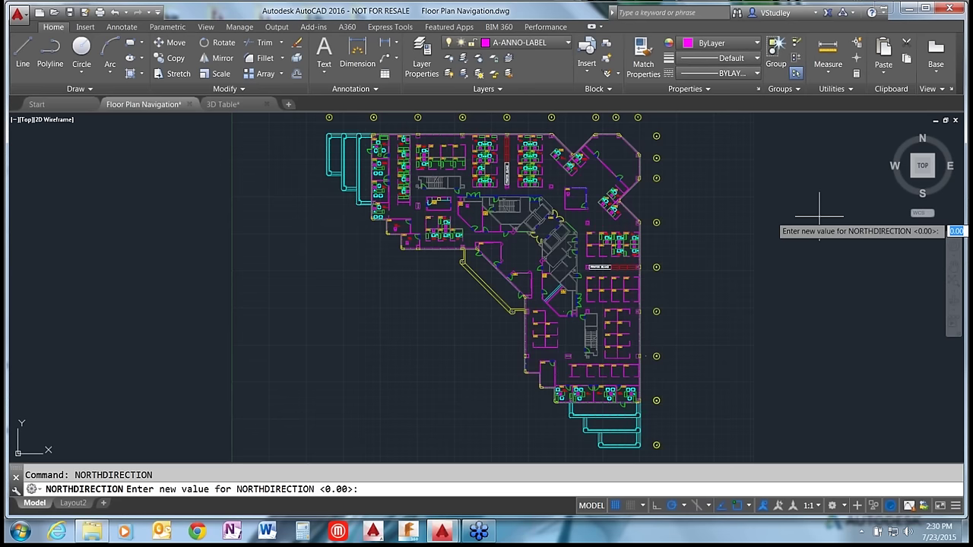
pyautogui.write('45')
pyautogui.press('Return')
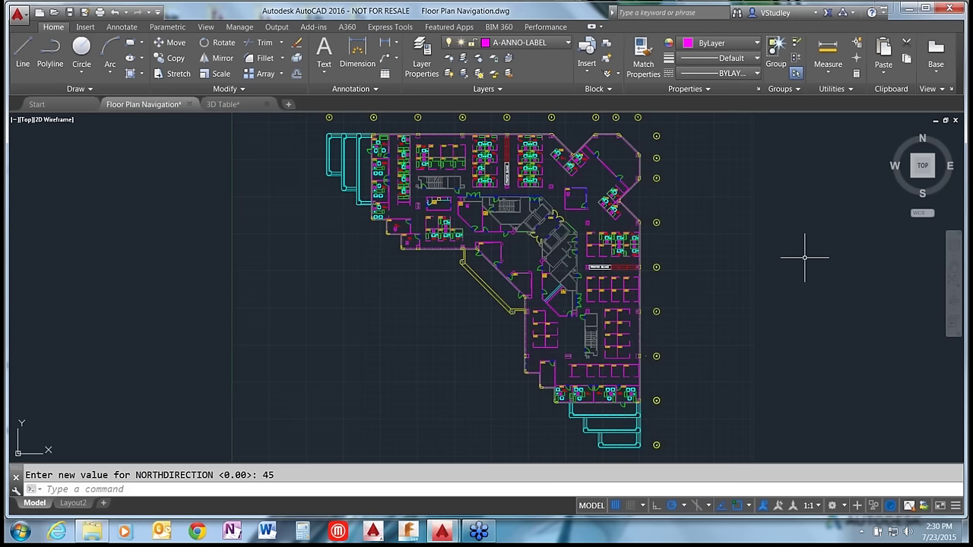
pyautogui.write('regen')
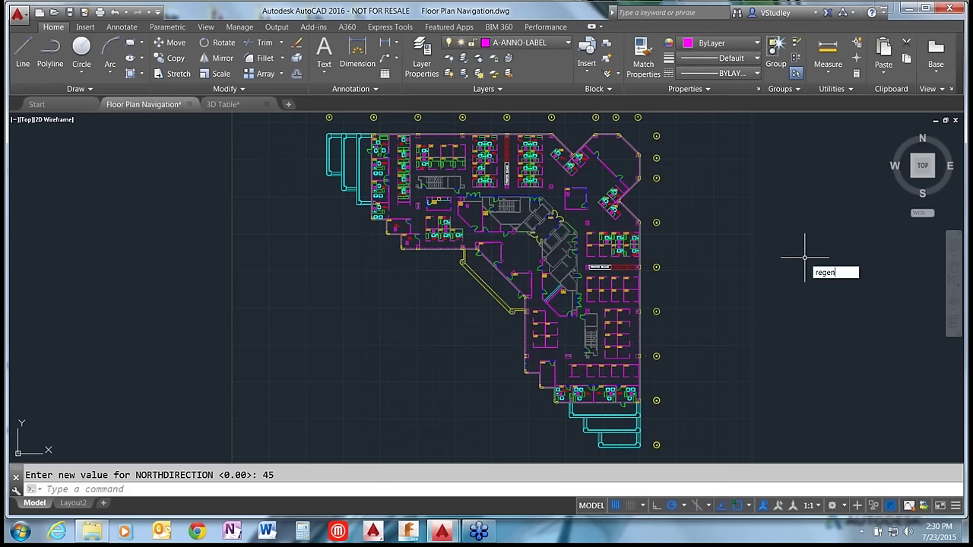
pyautogui.press('Return')
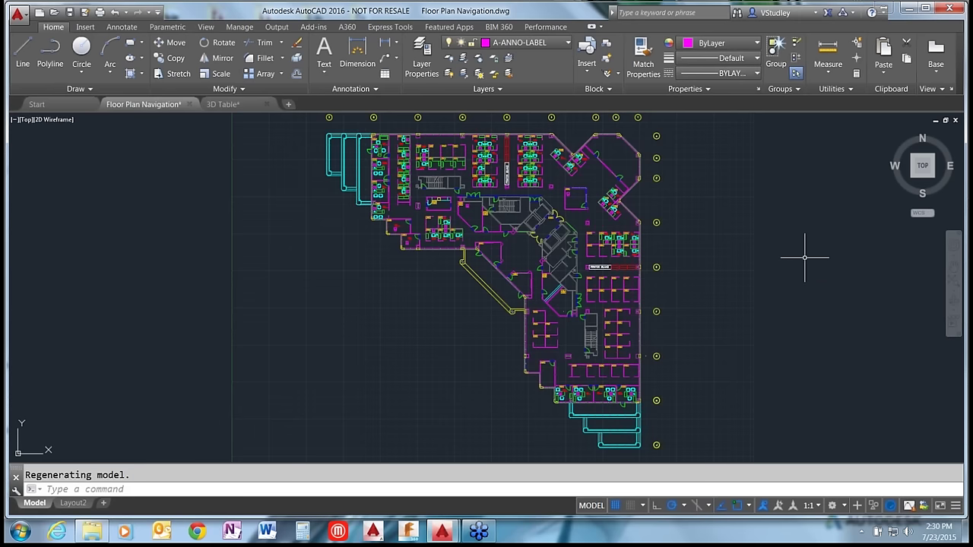
# Step: View the floor plan from the north side with the ViewCube, and return to the home view
pyautogui.click(922, 140)
pyautogui.click(922, 140)
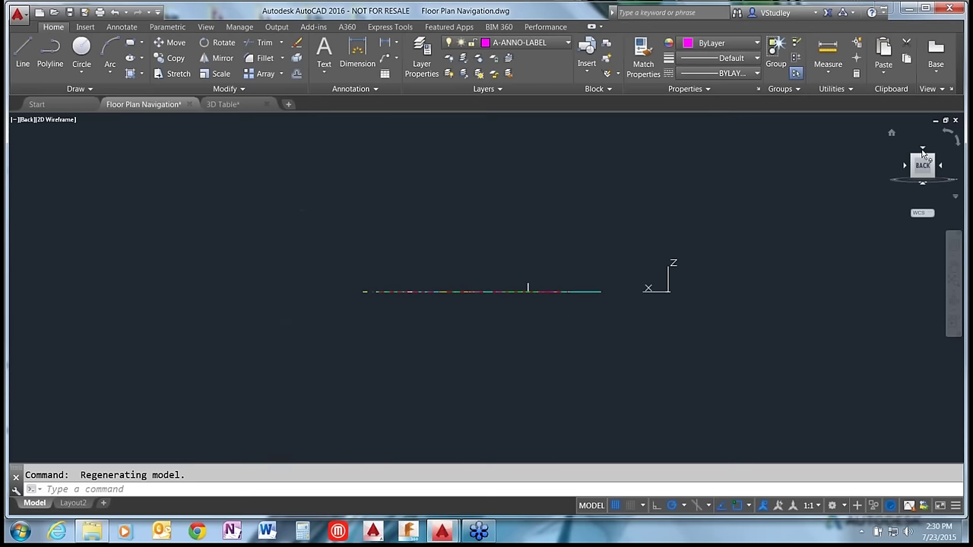
pyautogui.click(893, 134)
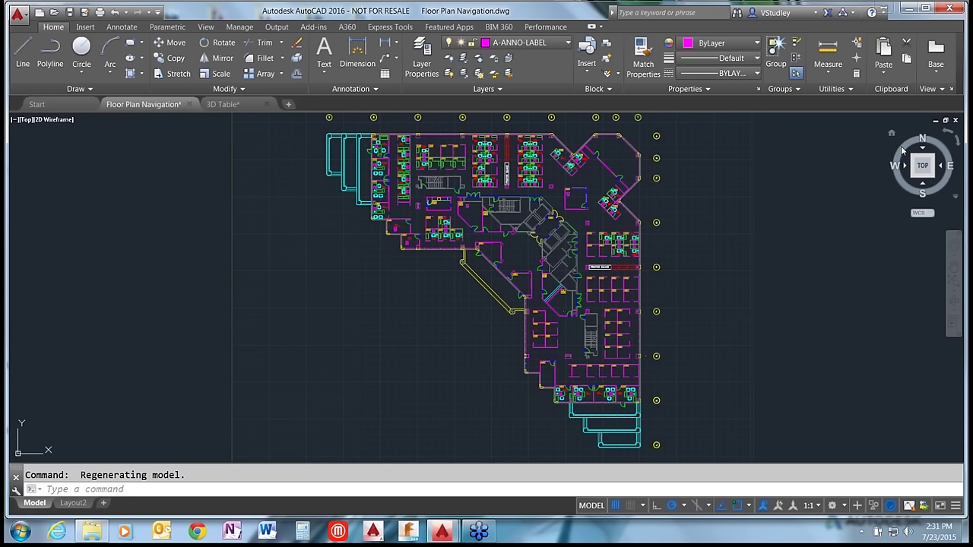
# Step: Rotate the top view through a full turn in four 90-degree ViewCube steps
pyautogui.moveTo(926, 137)
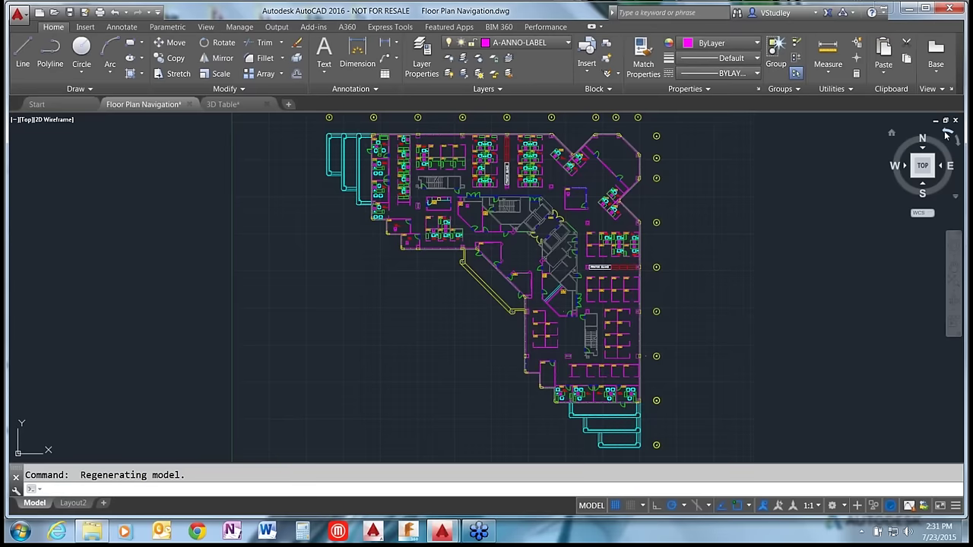
pyautogui.click(947, 135)
pyautogui.click(947, 134)
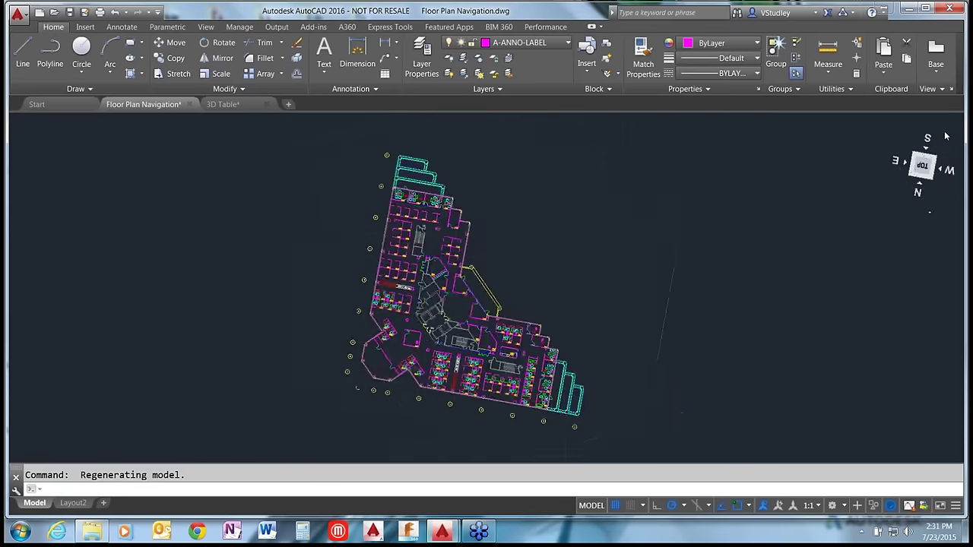
pyautogui.click(947, 135)
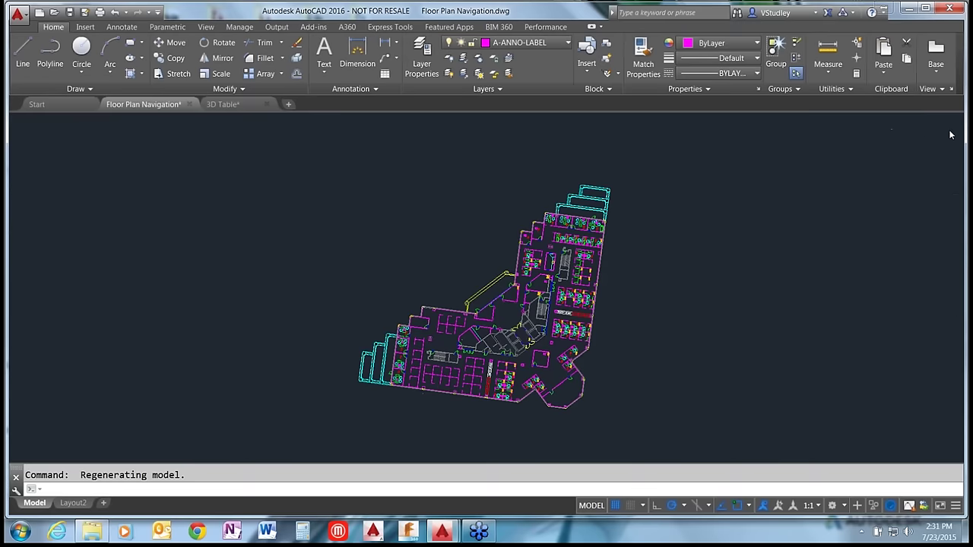
pyautogui.click(947, 134)
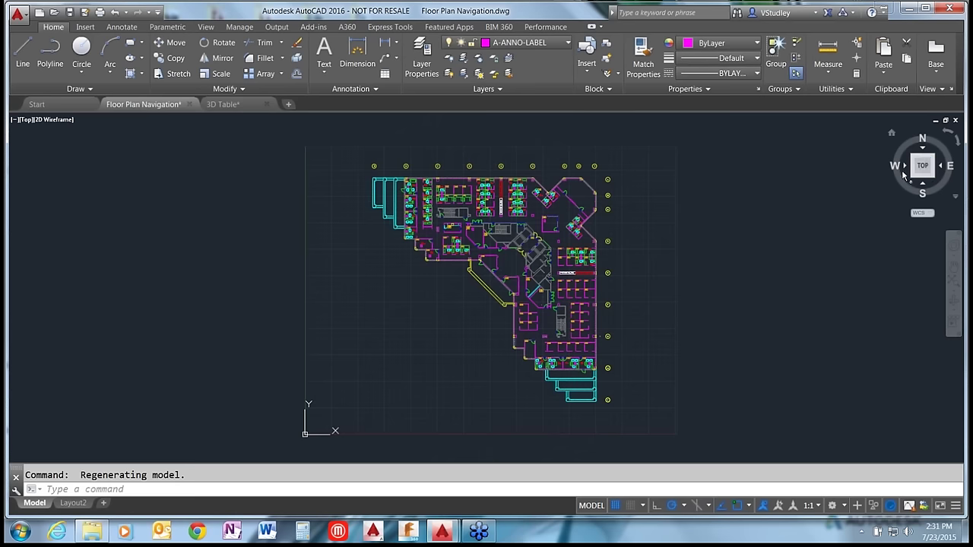
# Step: Choose WCS as the ViewCube's coordinate system, and inspect the drawing origin and the building core around room 6001
pyautogui.click(931, 216)
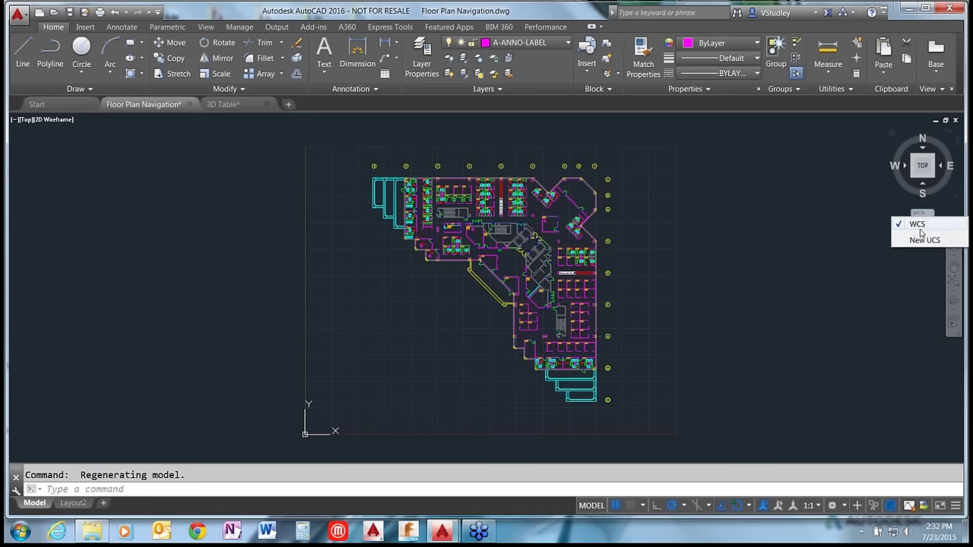
pyautogui.click(917, 225)
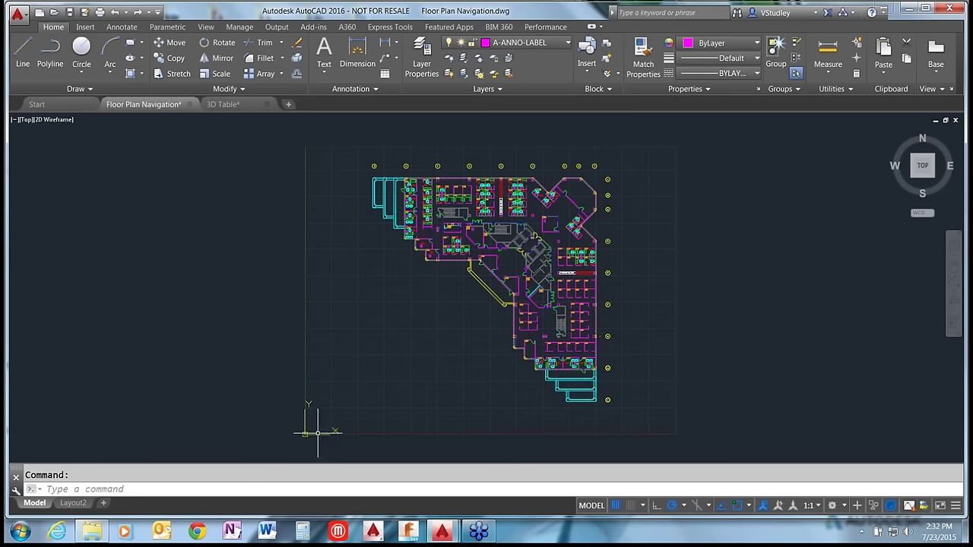
pyautogui.scroll(5, 298, 441)
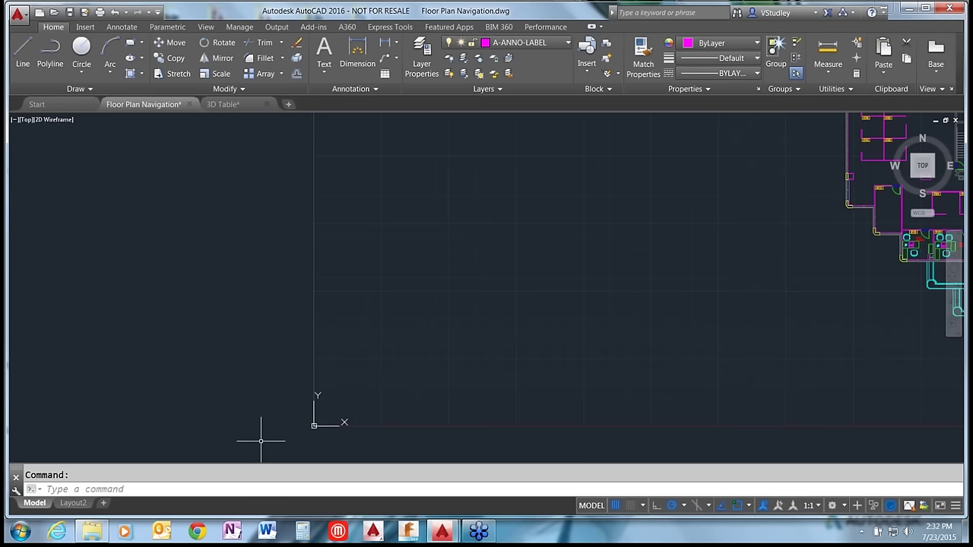
pyautogui.scroll(-9, 261, 440)
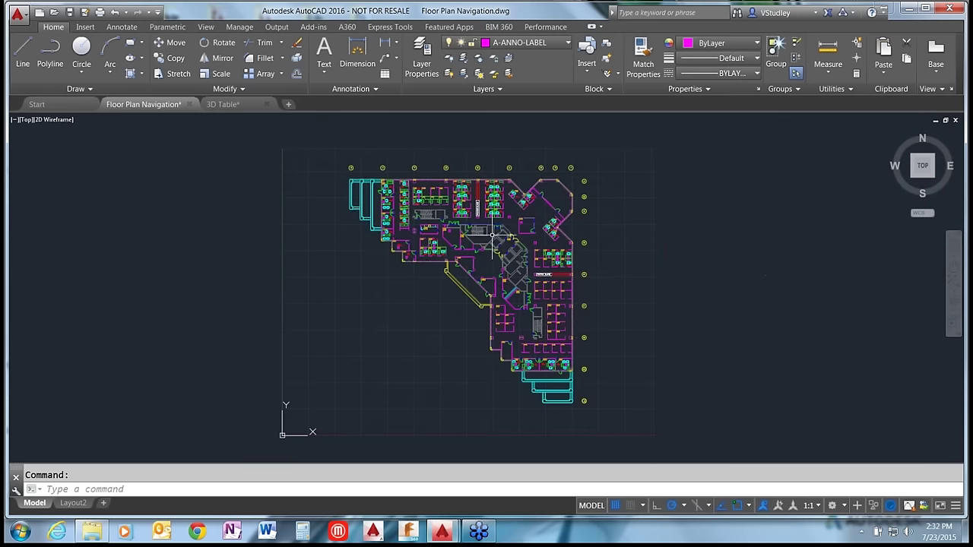
pyautogui.scroll(2, 501, 247)
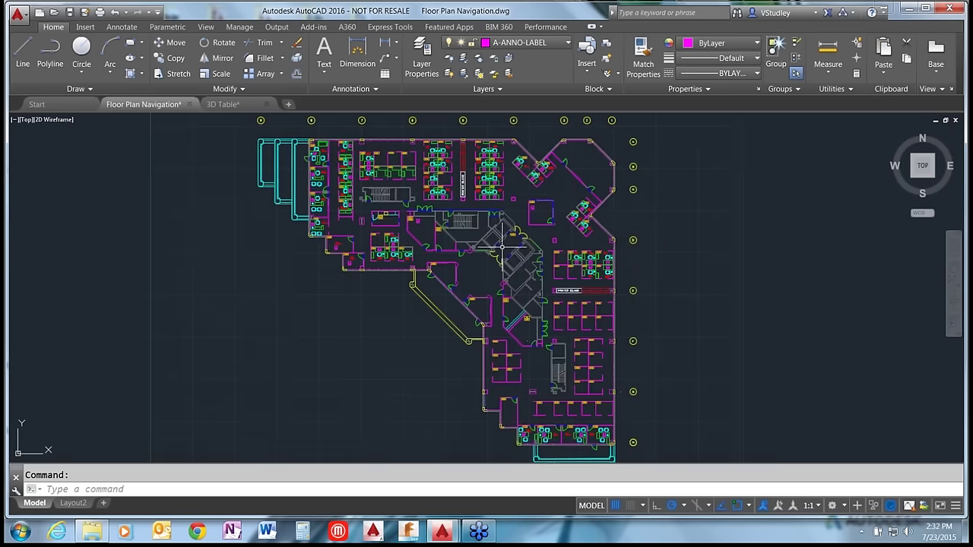
pyautogui.scroll(6, 502, 243)
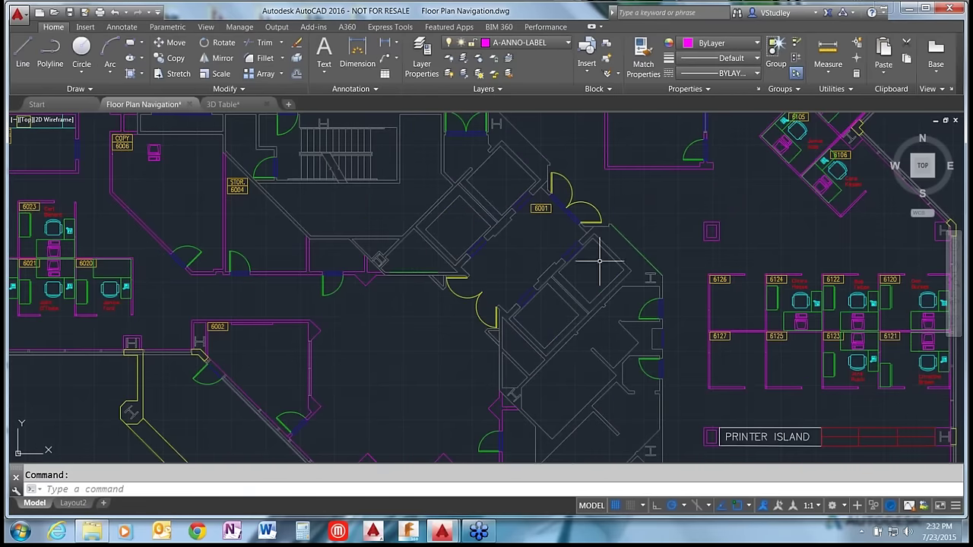
# Step: Examine the coordinate system options offered for the UCS icon, including Named UCS, and leave them without choosing one
pyautogui.moveTo(521, 384)
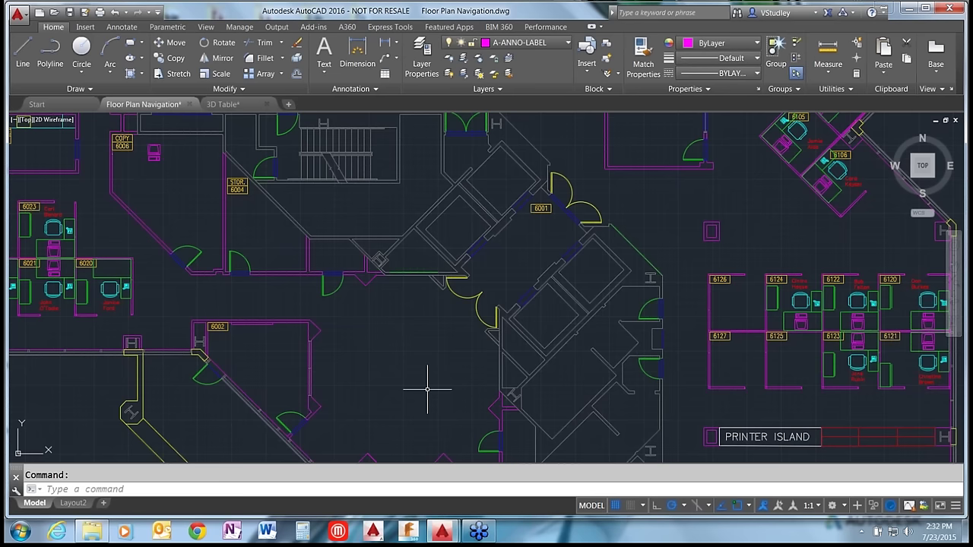
pyautogui.write('u')
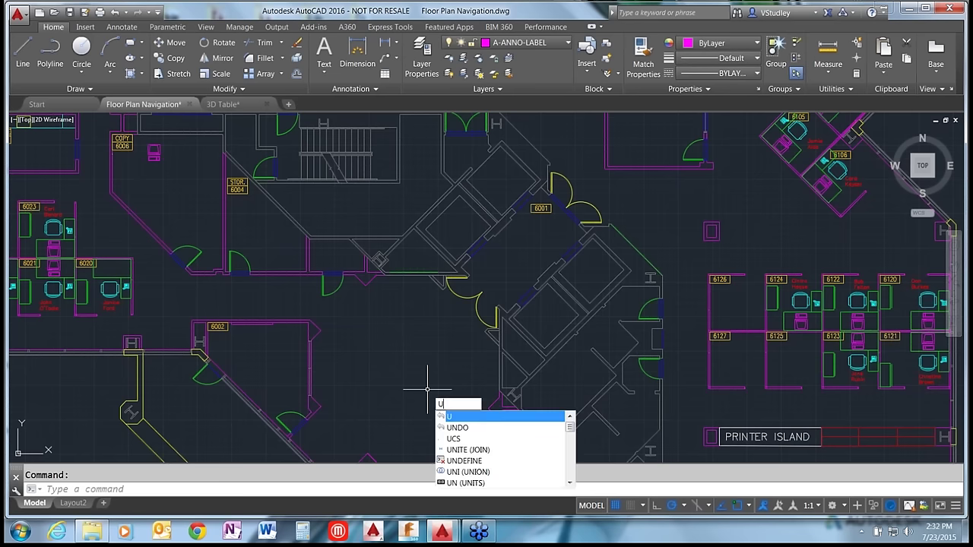
pyautogui.press('Escape')
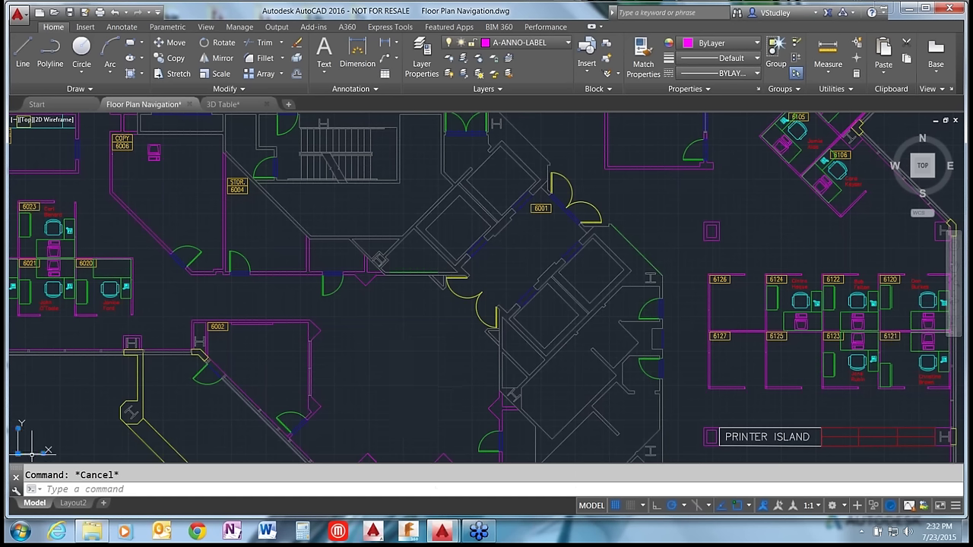
pyautogui.click(18, 454)
pyautogui.rightClick(33, 453)
pyautogui.moveTo(71, 450)
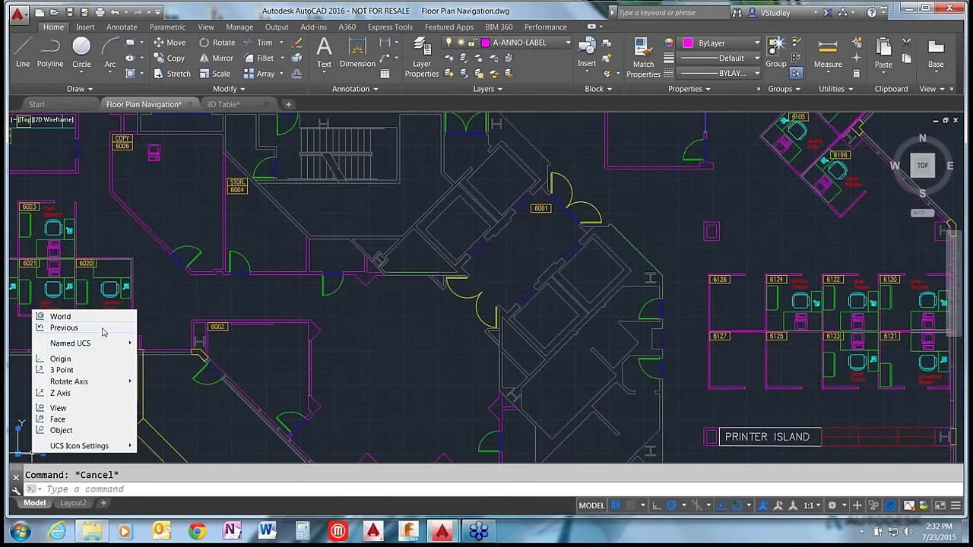
pyautogui.moveTo(100, 345)
pyautogui.click(202, 421)
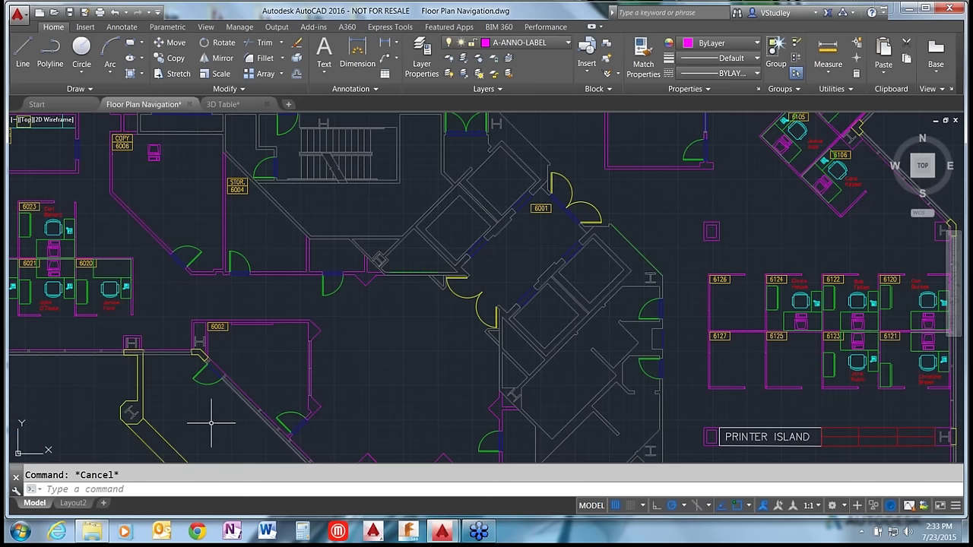
# Step: Define a UCS with its origin at the diagonal wall corner southwest of room 6001, aligning its X and Y axes with the angled walls
pyautogui.write('ucs')
pyautogui.press('Return')
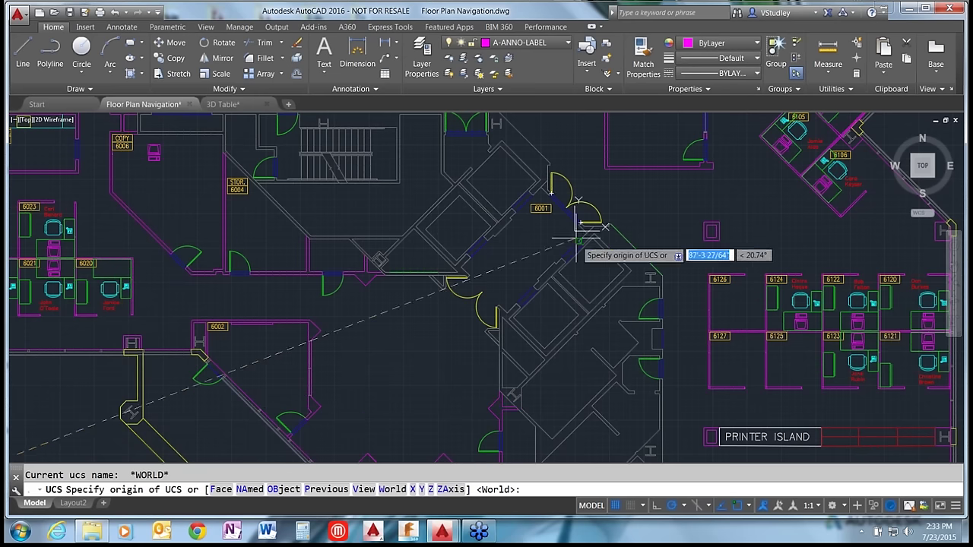
pyautogui.scroll(4, 426, 255)
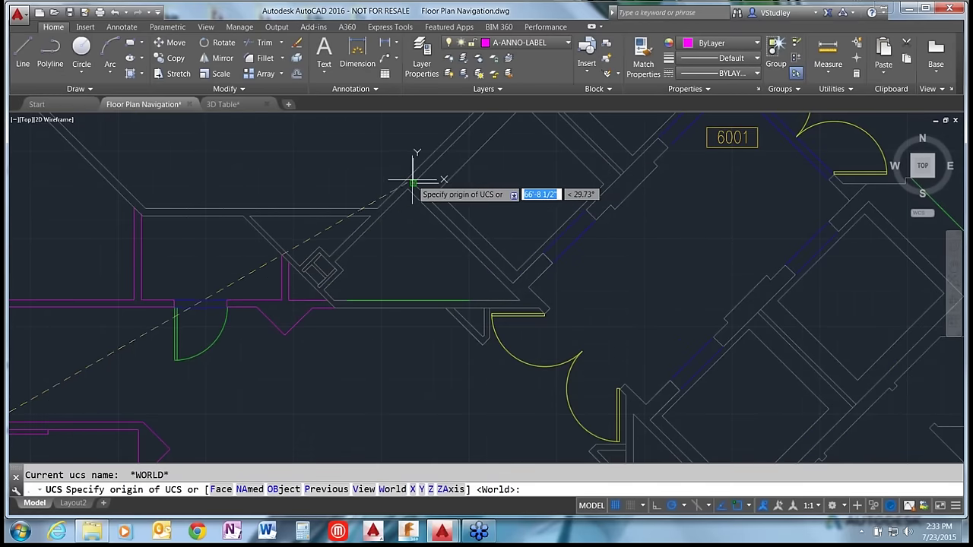
pyautogui.click(413, 182)
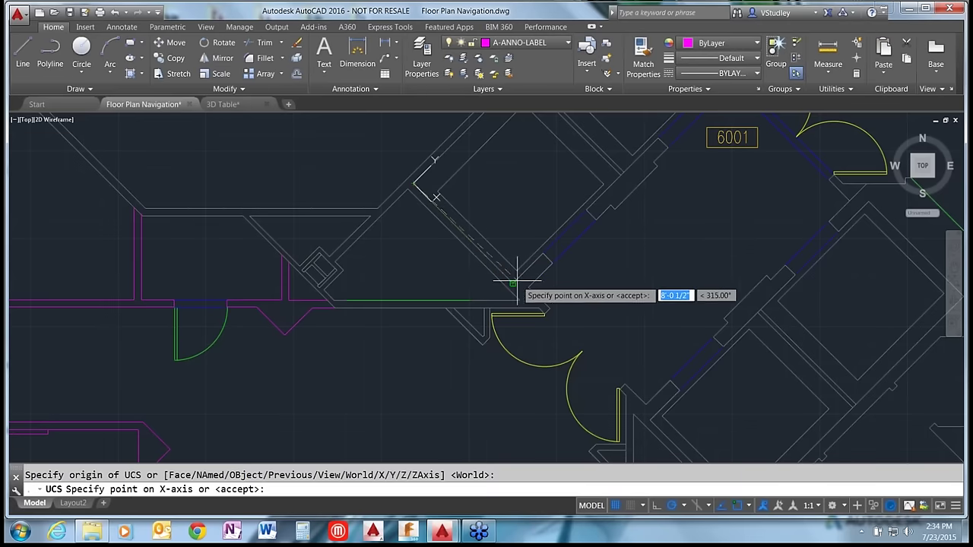
pyautogui.click(513, 284)
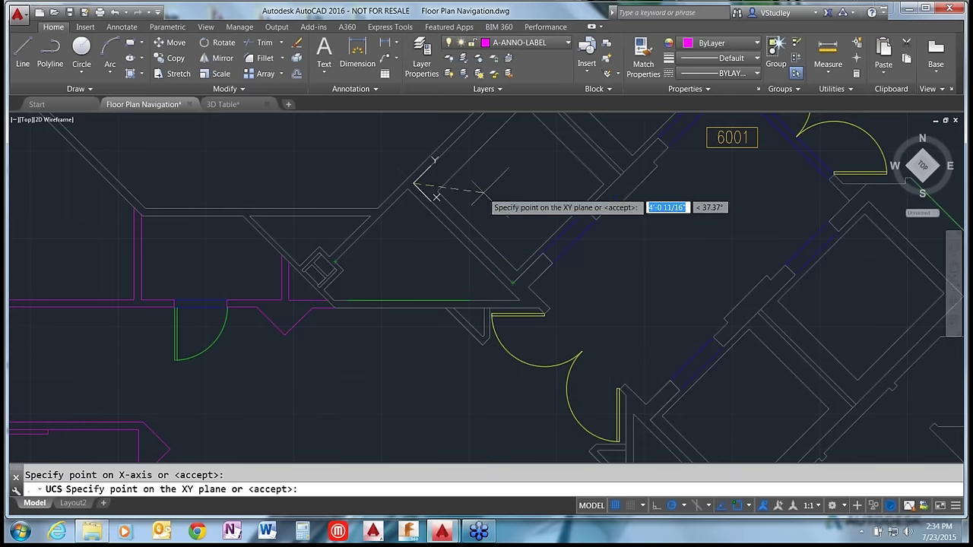
pyautogui.scroll(-2, 342, 296)
pyautogui.scroll(2, 366, 282)
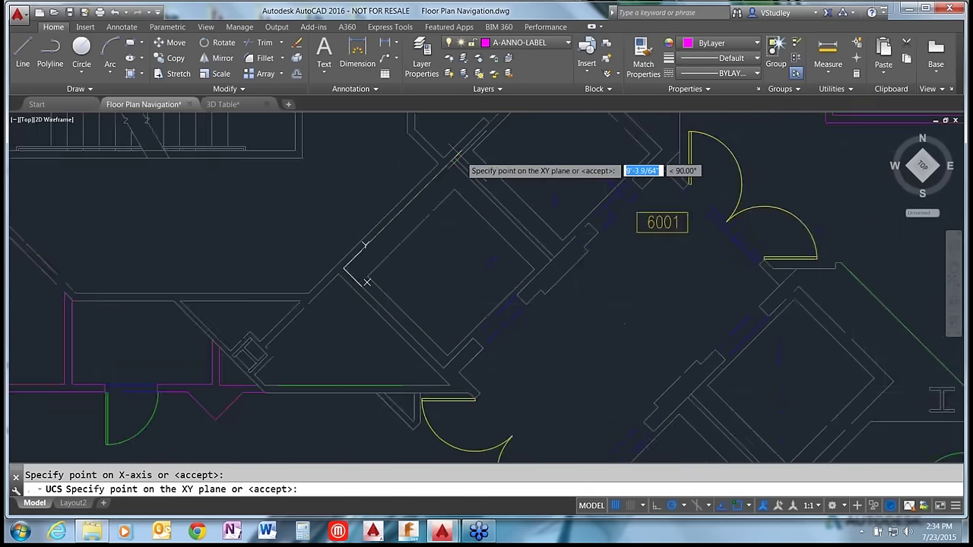
pyautogui.scroll(2, 456, 156)
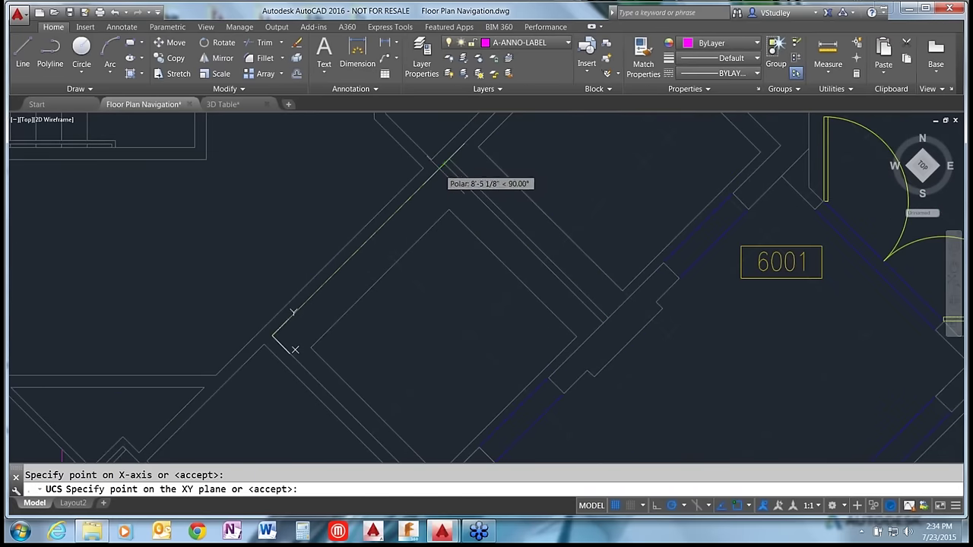
pyautogui.click(443, 160)
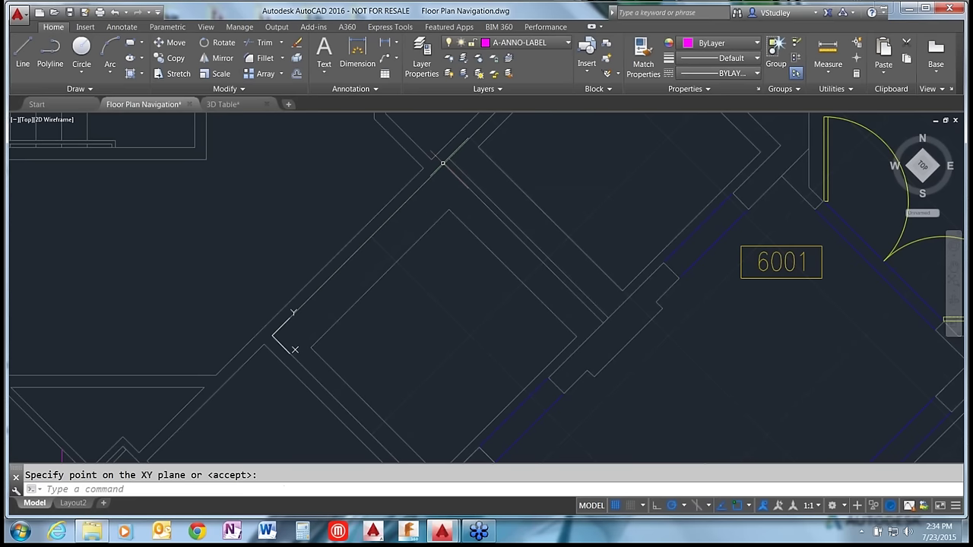
# Step: Orient the floor plan to a tilted 3D view with the ViewCube aligned to the new UCS
pyautogui.scroll(-2, 251, 250)
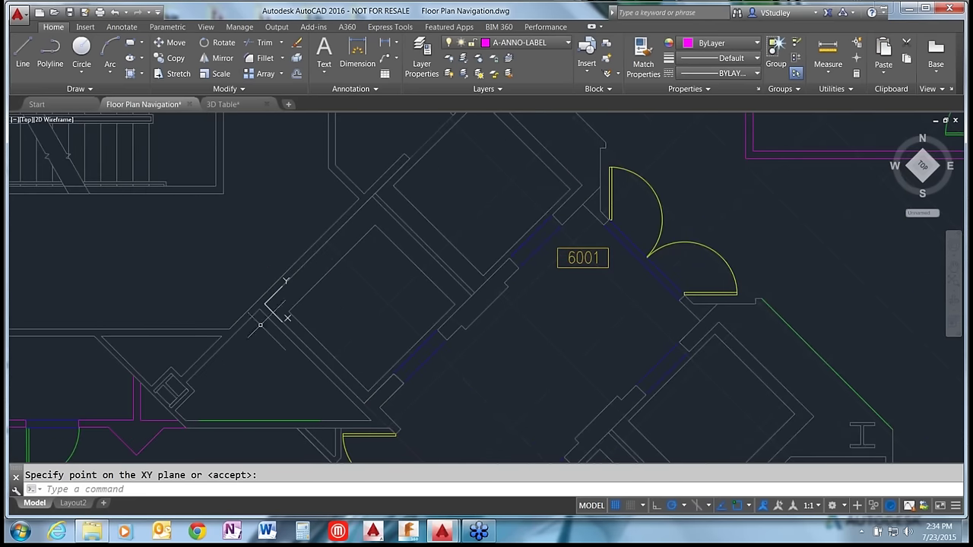
pyautogui.moveTo(921, 171)
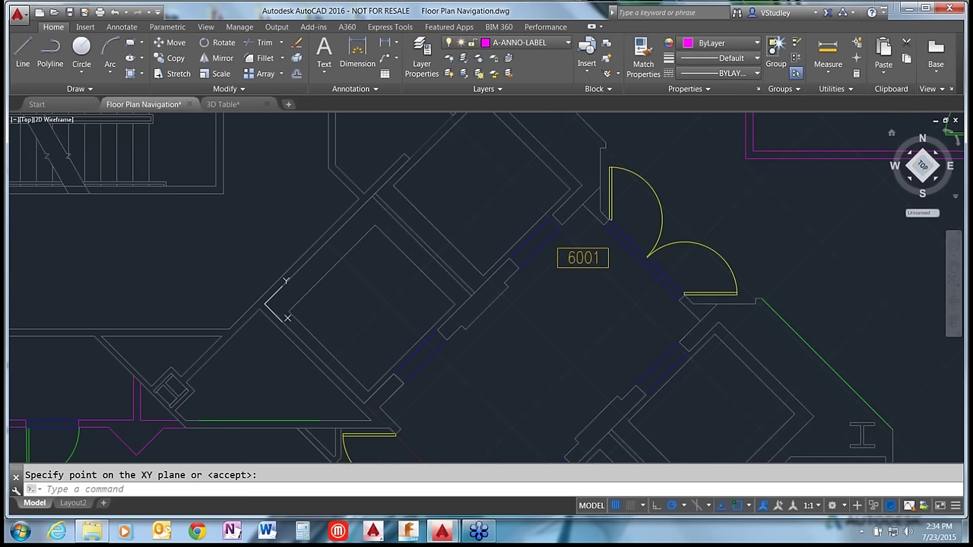
pyautogui.click(926, 181)
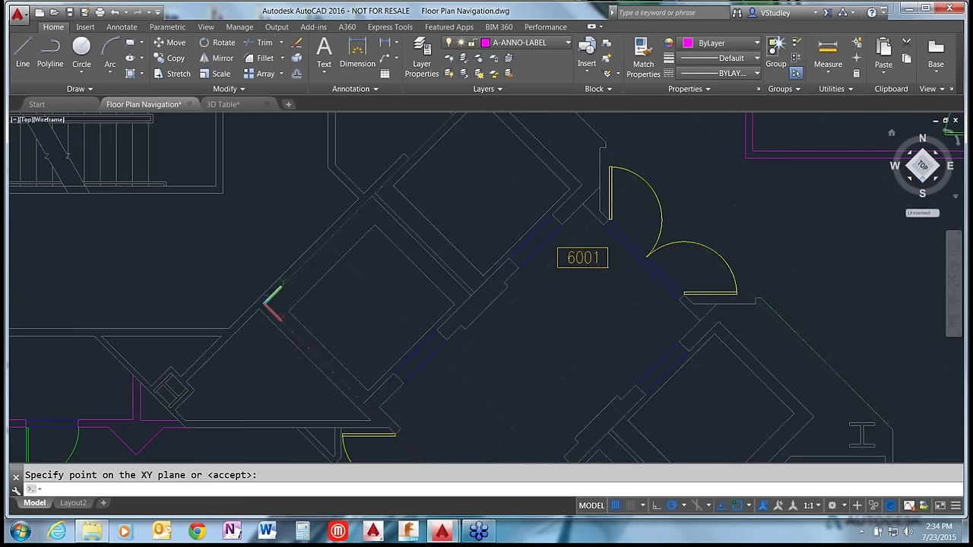
pyautogui.click(939, 163)
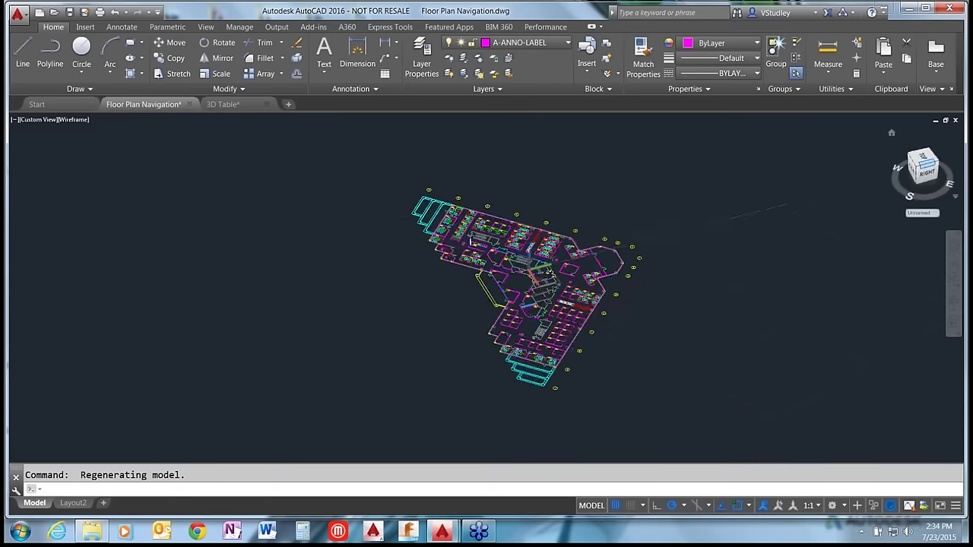
# Step: Reorient the tilted floor plan with the ViewCube and return it to the top view of the custom UCS
pyautogui.click(939, 162)
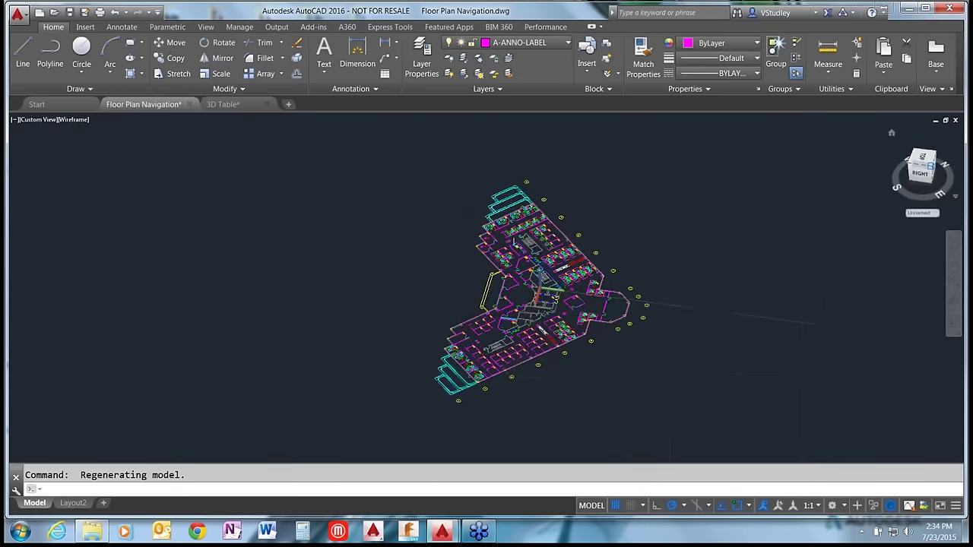
pyautogui.click(937, 215)
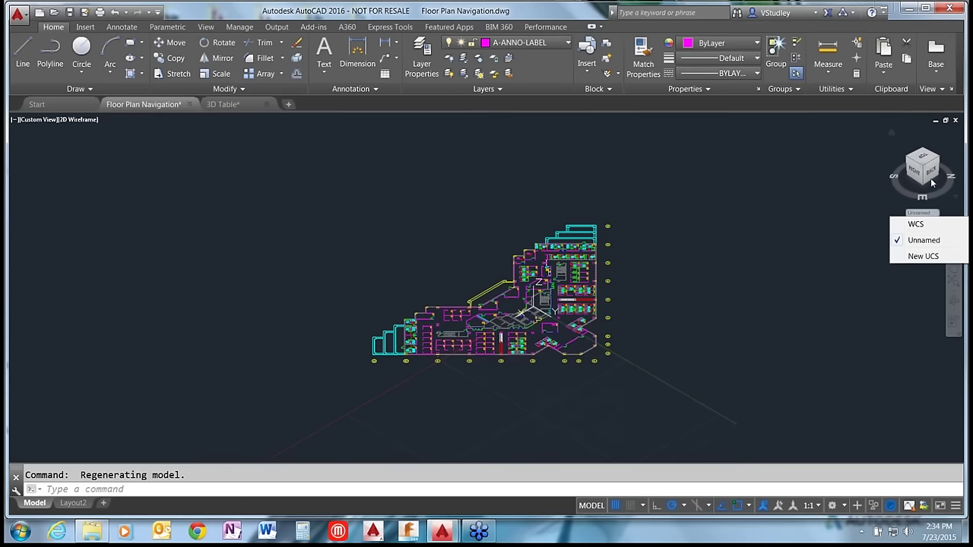
pyautogui.click(926, 160)
pyautogui.click(924, 161)
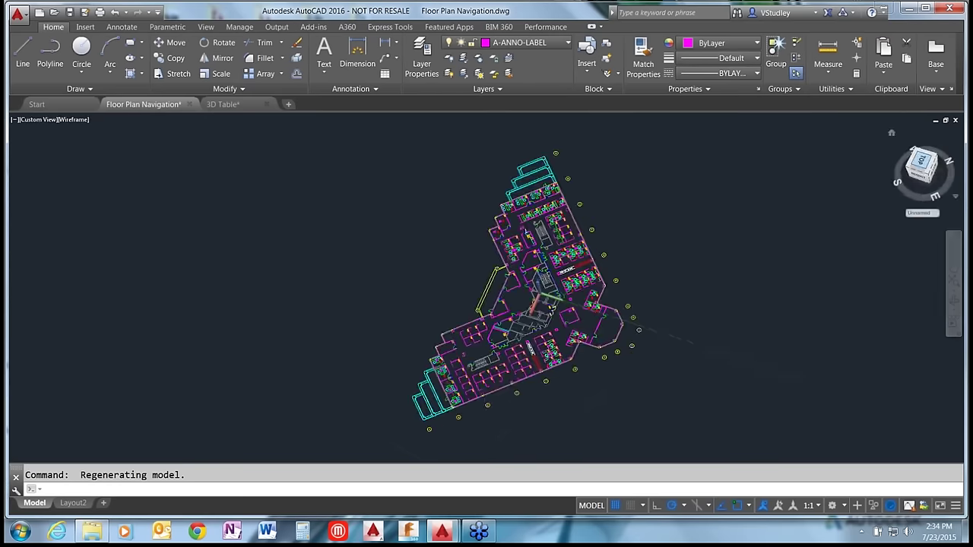
pyautogui.click(941, 135)
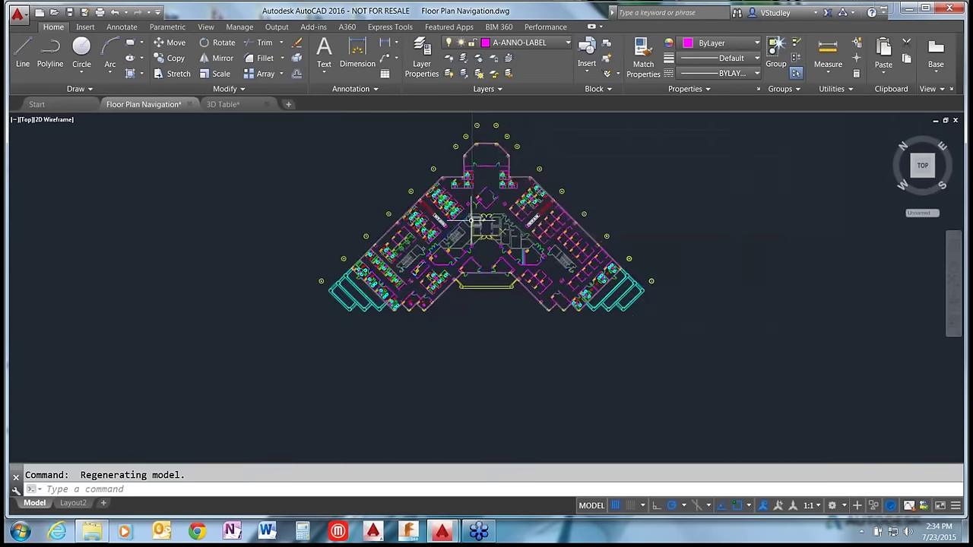
# Step: Inspect the building core in the rotated plan, and set the ViewCube's coordinate system back to WCS
pyautogui.scroll(10, 517, 291)
pyautogui.scroll(-8, 516, 290)
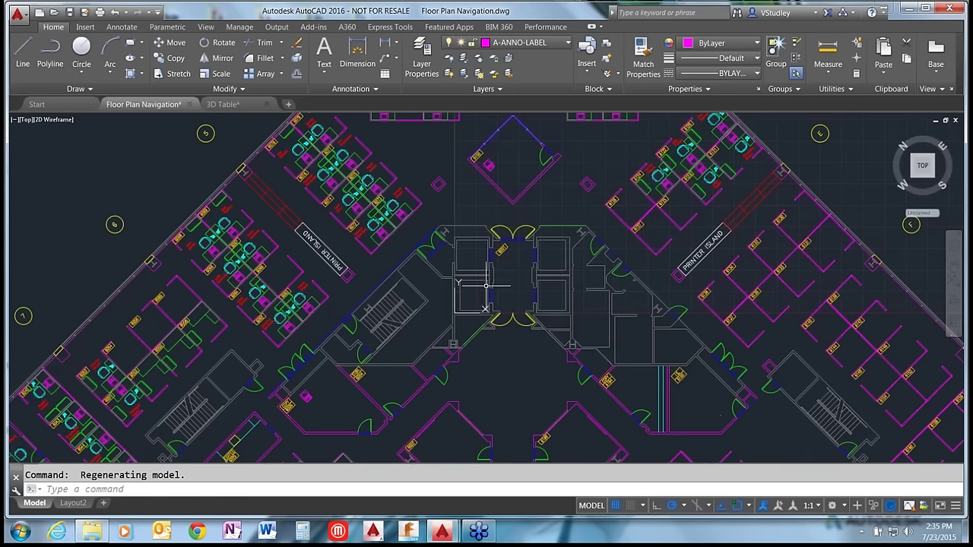
pyautogui.scroll(-5, 533, 224)
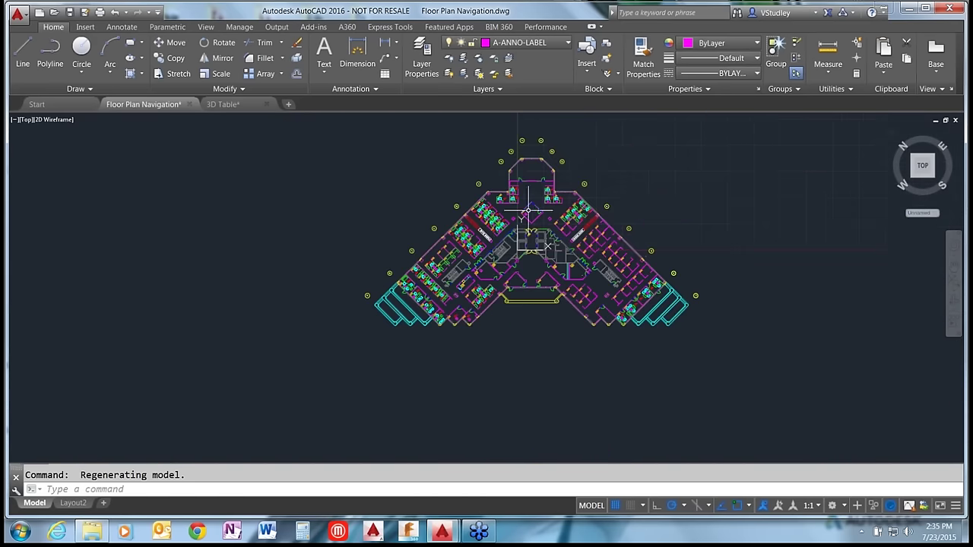
pyautogui.scroll(2, 495, 255)
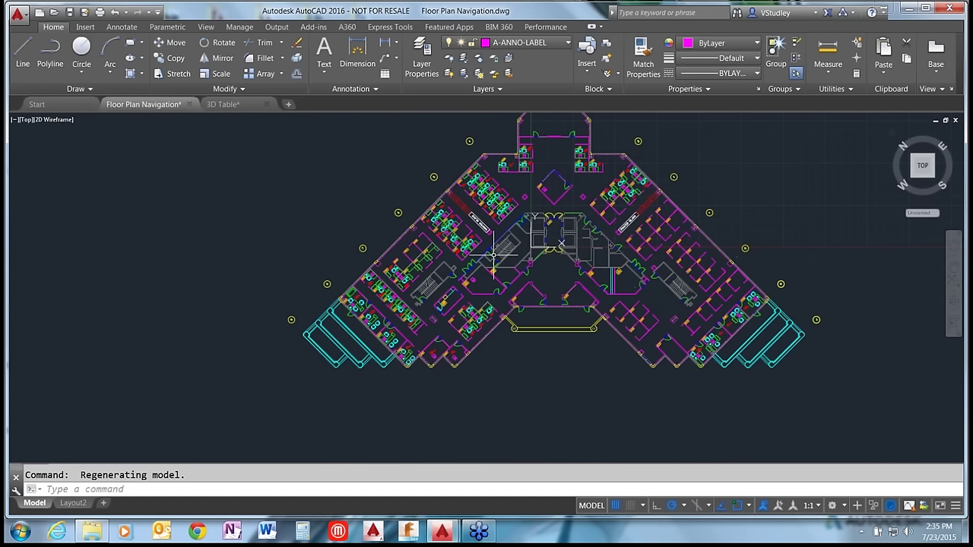
pyautogui.click(935, 213)
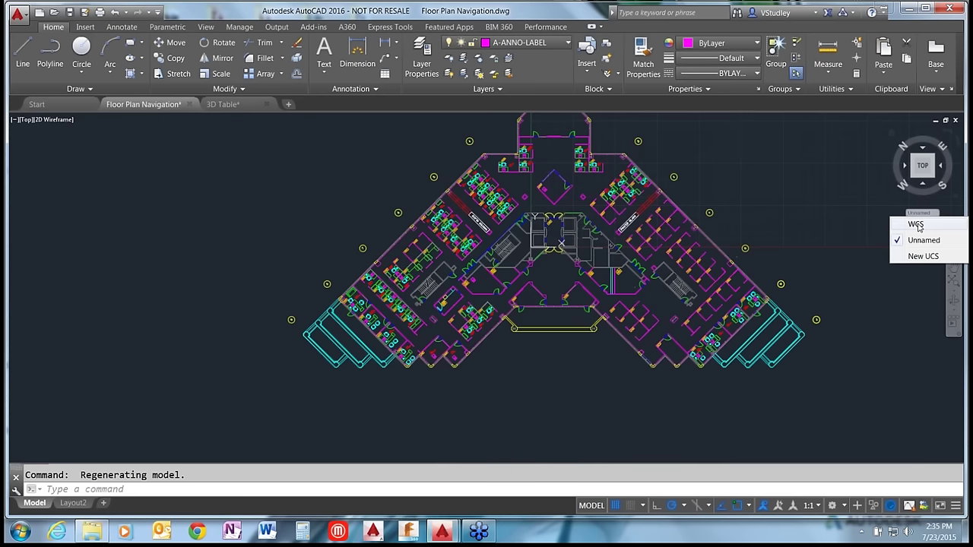
pyautogui.click(916, 225)
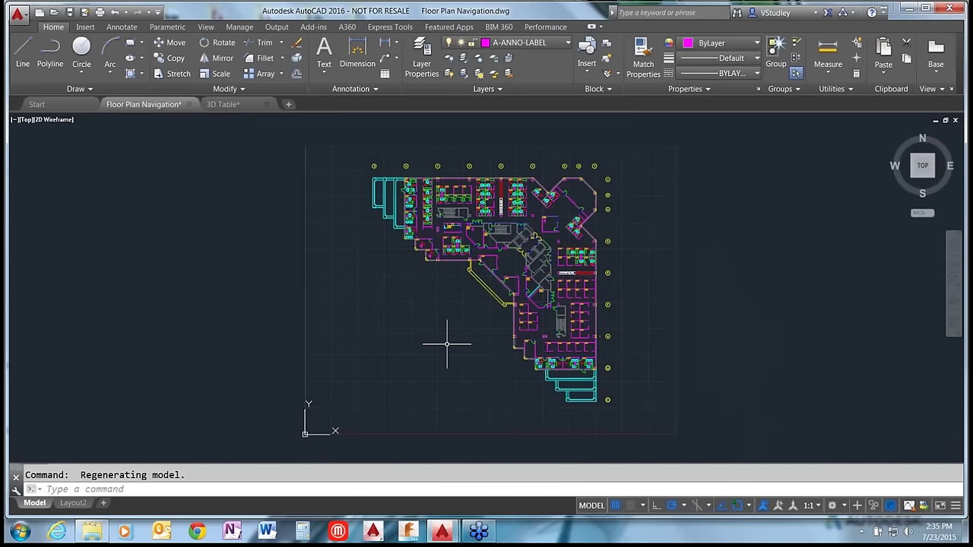
# Step: Align the UCS to the diagonal wall line southwest of room 6001 using the UCS command's Object option
pyautogui.write('ucs')
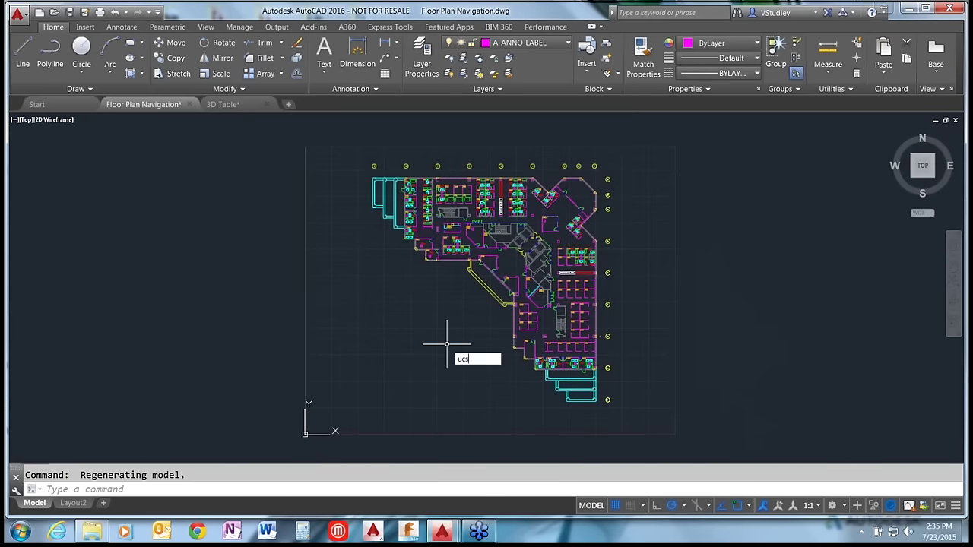
pyautogui.press('Return')
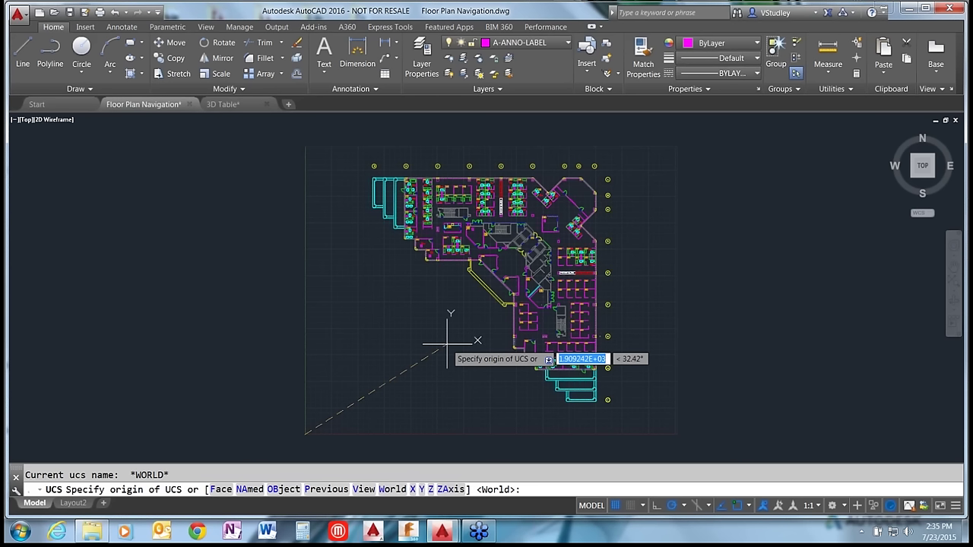
pyautogui.write('ob')
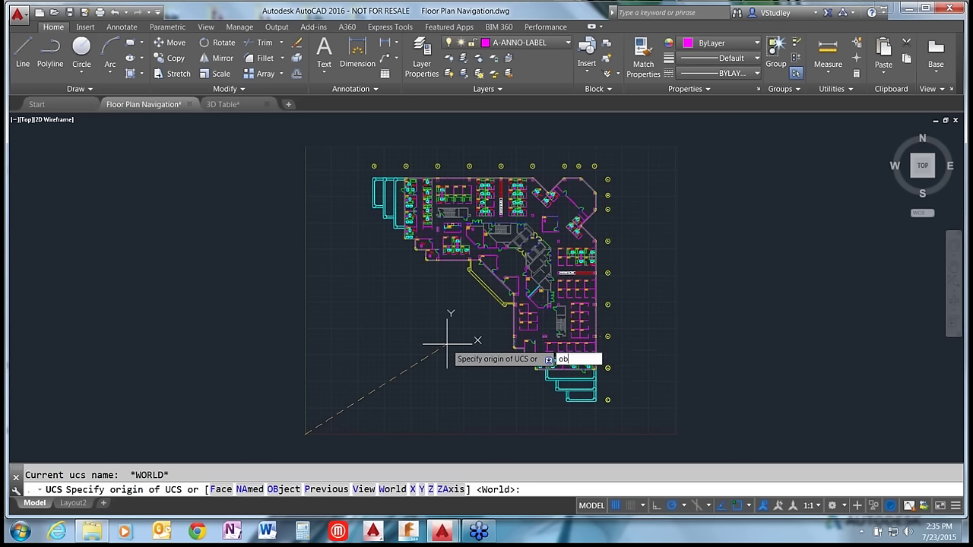
pyautogui.press('Return')
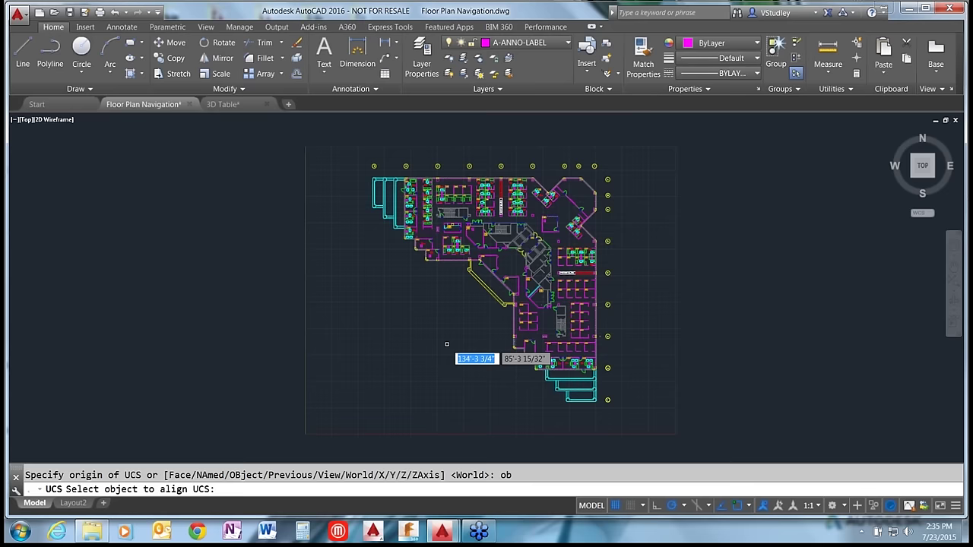
pyautogui.scroll(5, 524, 259)
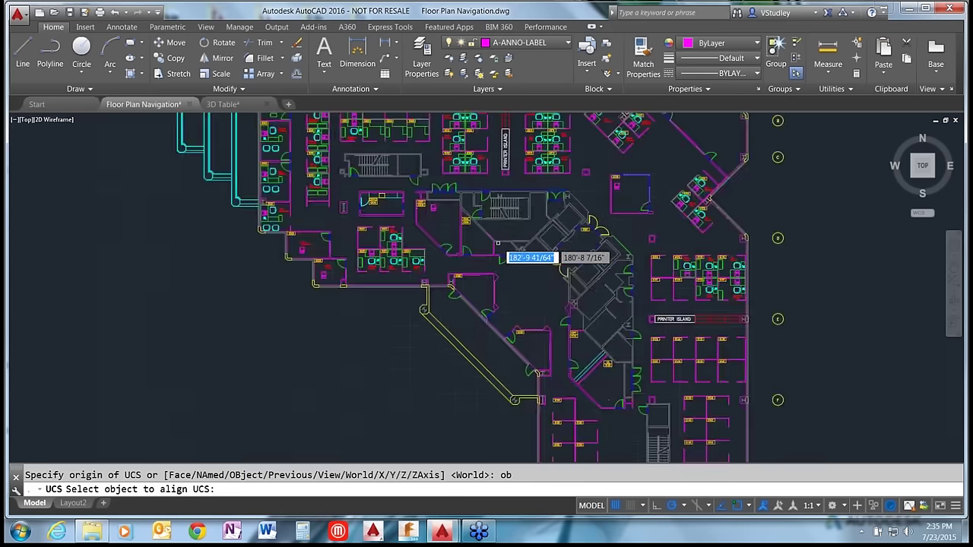
pyautogui.scroll(4, 563, 176)
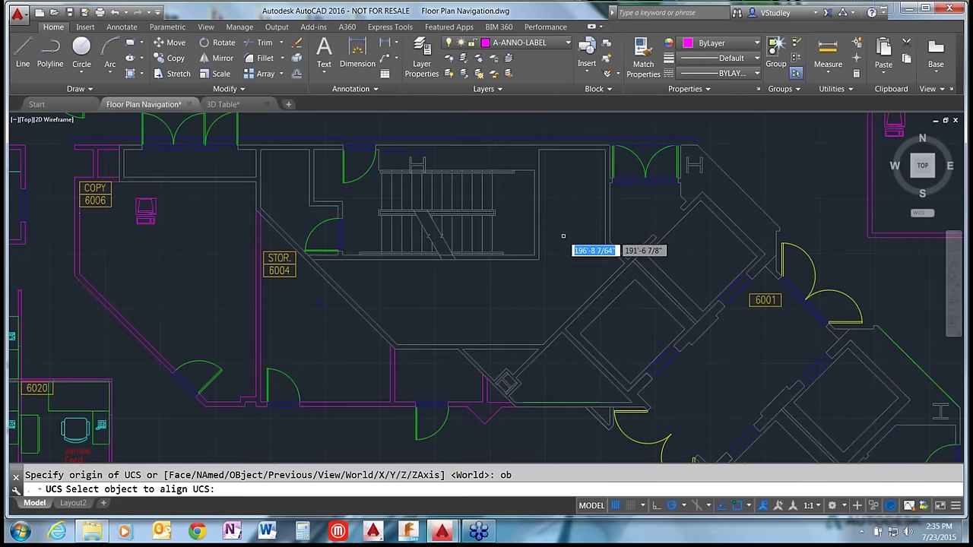
pyautogui.moveTo(645, 211); pyautogui.dragTo(373, 113, button='middle')
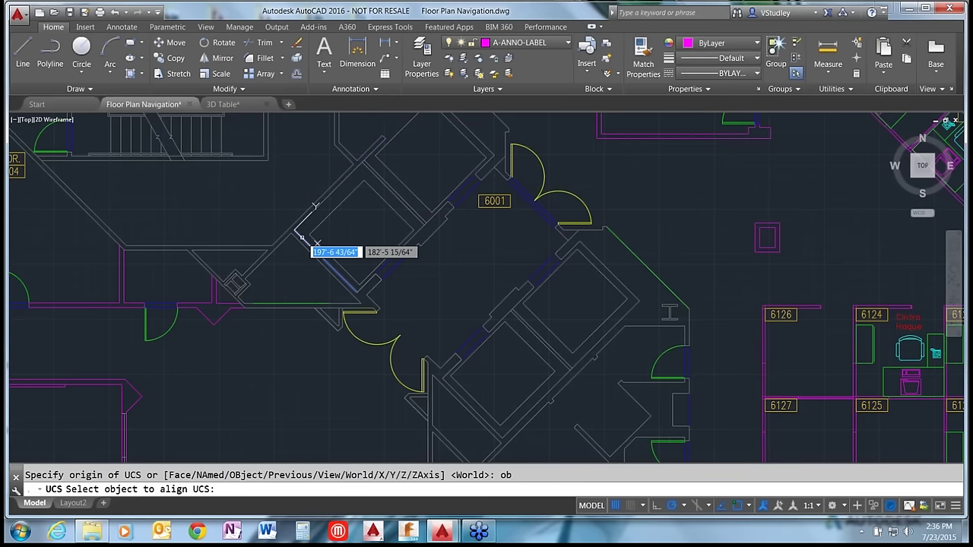
pyautogui.click(301, 238)
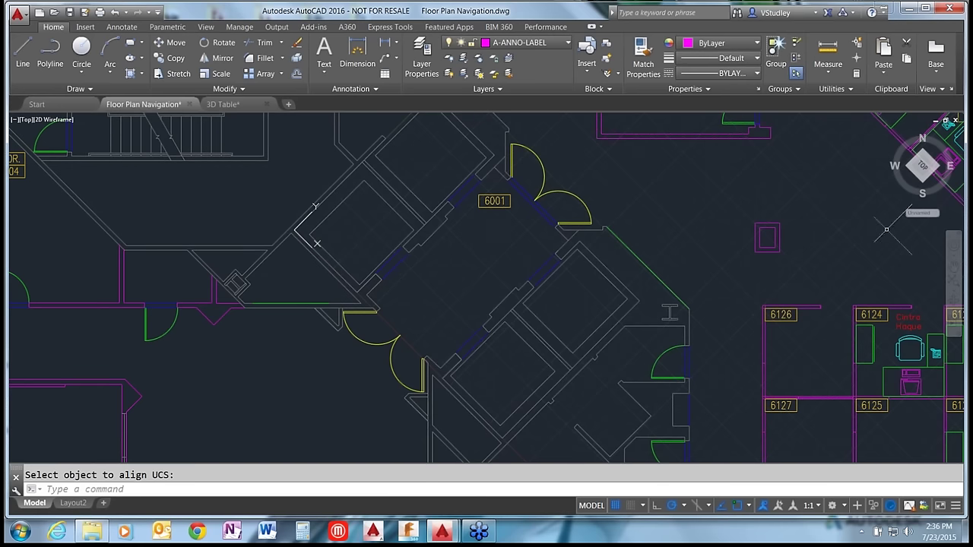
pyautogui.click(936, 213)
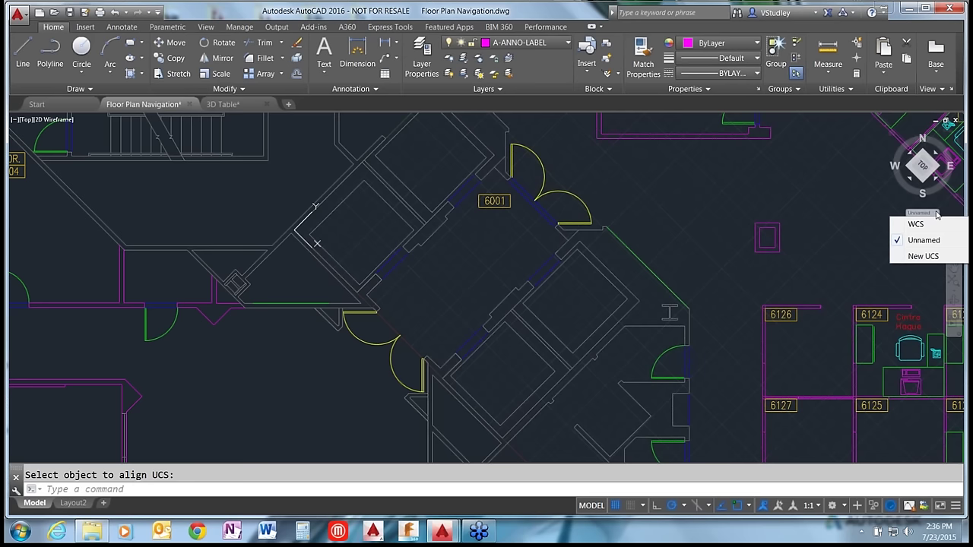
pyautogui.click(929, 256)
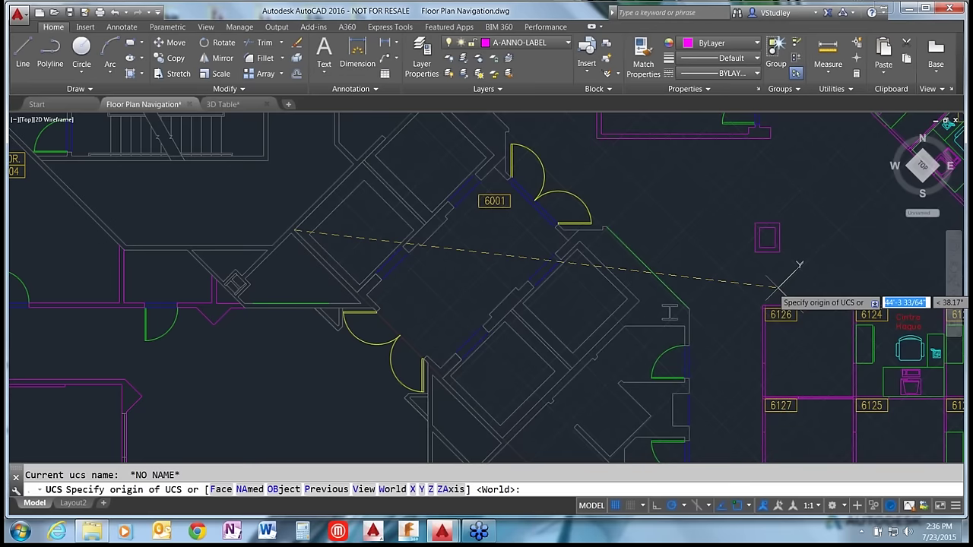
pyautogui.press('Escape')
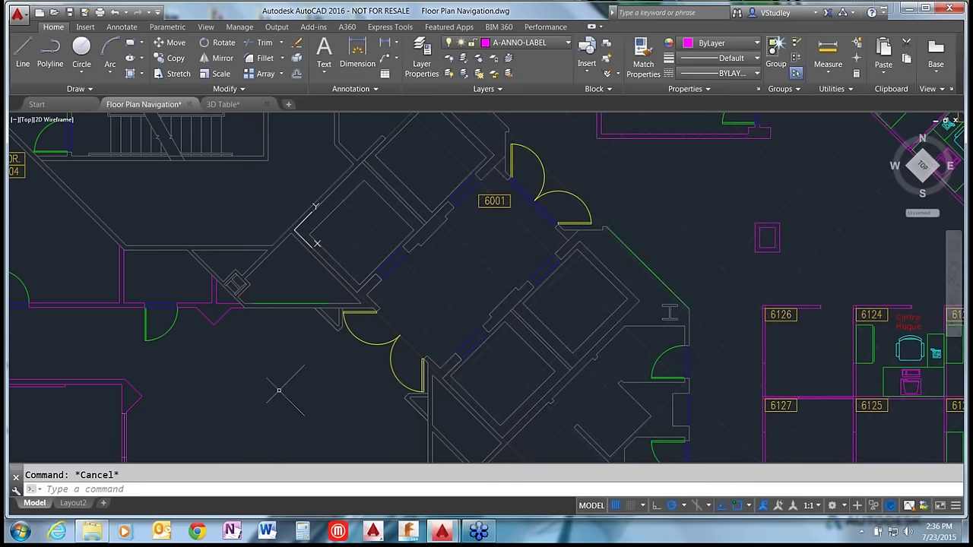
pyautogui.write('UCS')
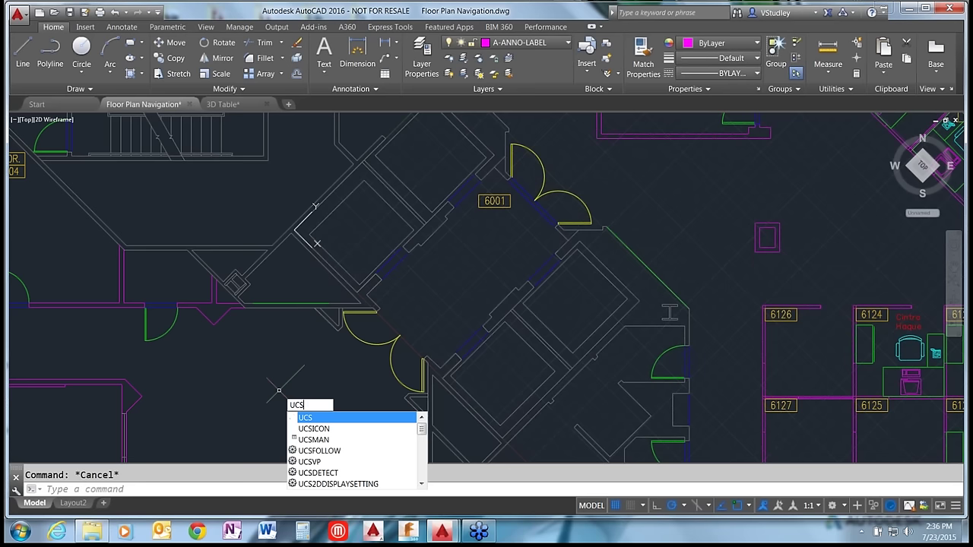
pyautogui.press('Escape')
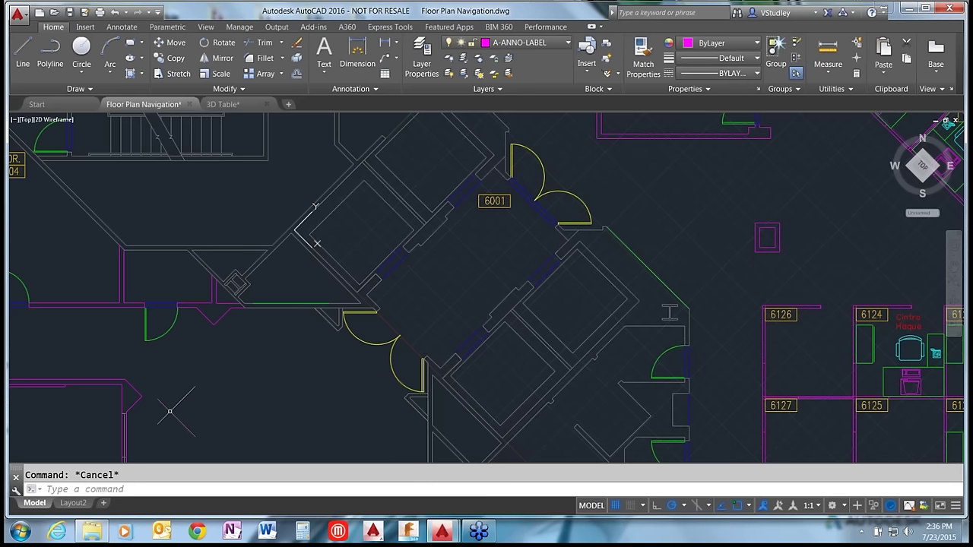
pyautogui.write('UCS')
pyautogui.press('Return')
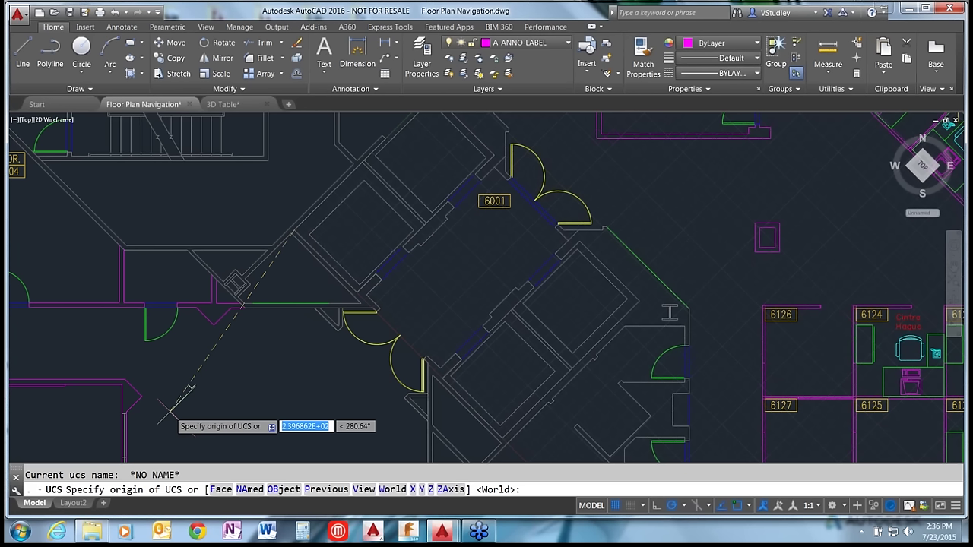
pyautogui.press('Escape')
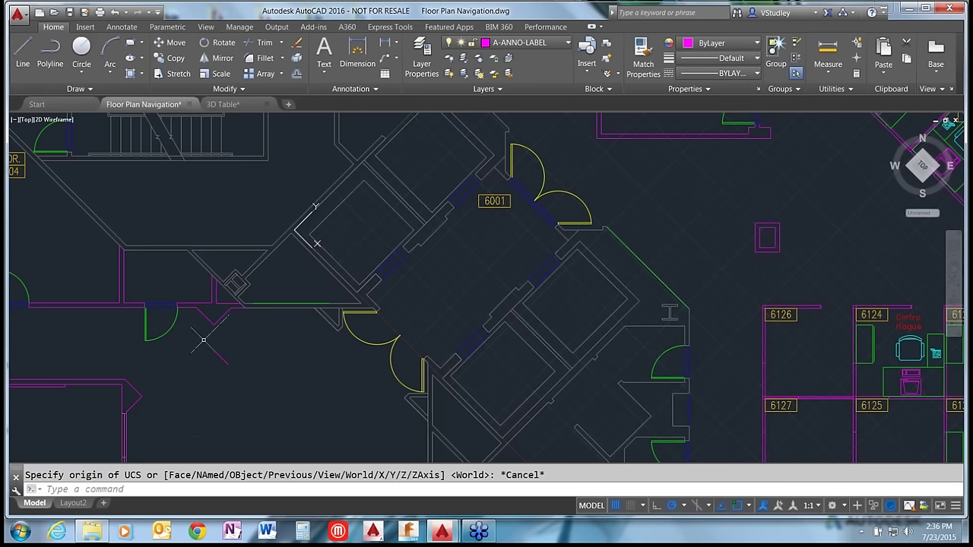
pyautogui.click(302, 237)
pyautogui.moveTo(303, 237)
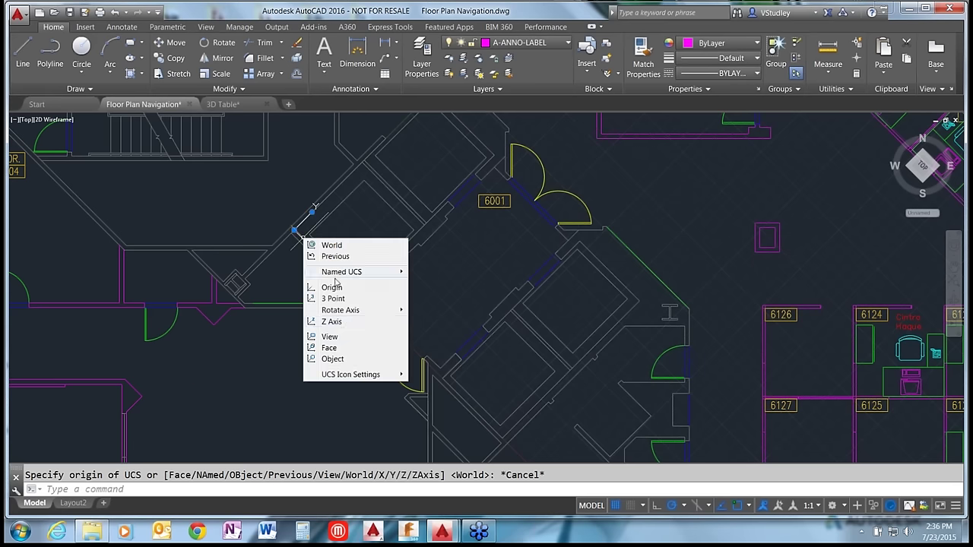
pyautogui.click(339, 348)
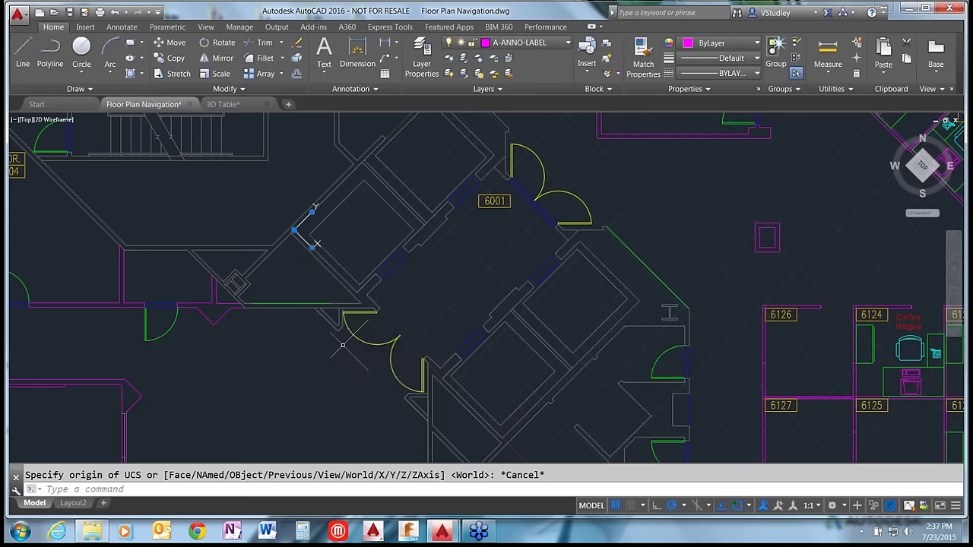
pyautogui.write('ucs')
pyautogui.press('Return')
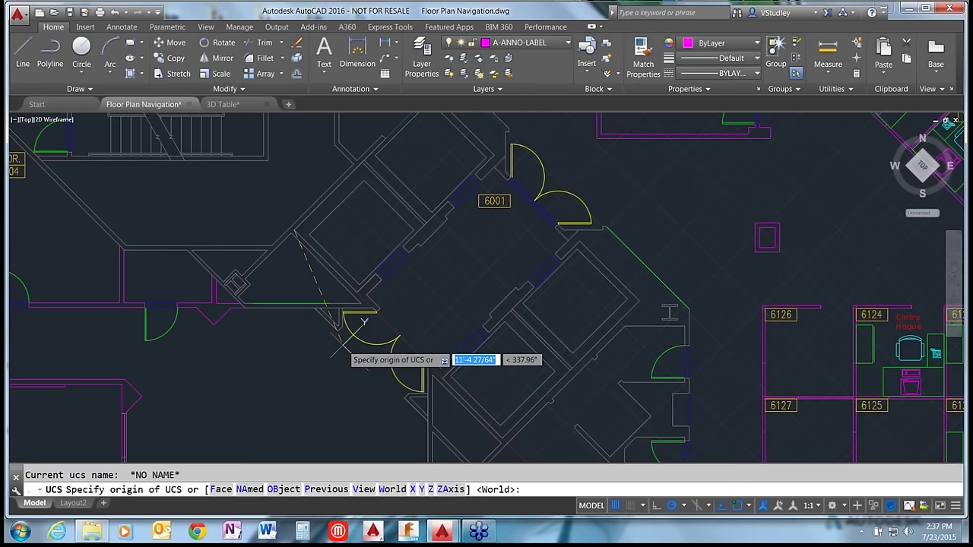
pyautogui.write('na')
pyautogui.press('Return')
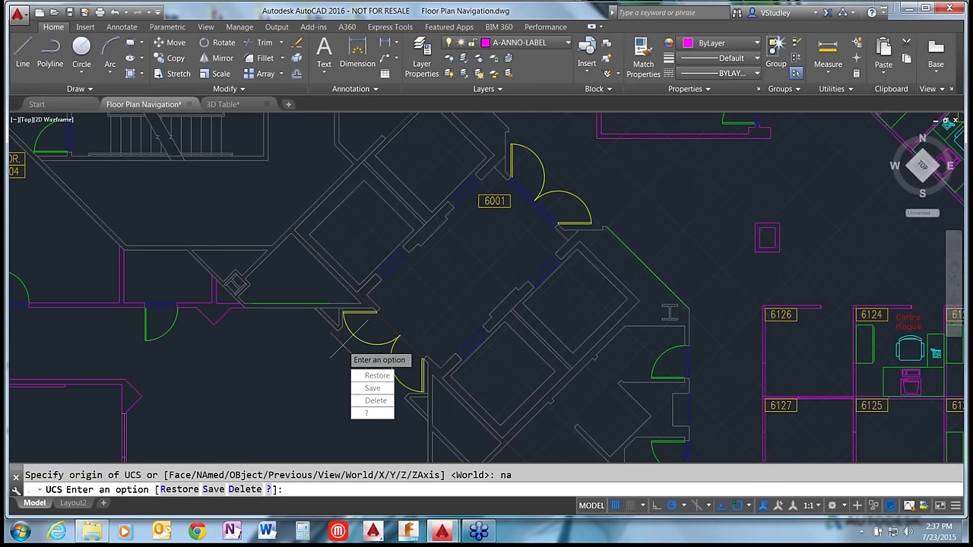
pyautogui.press('Escape')
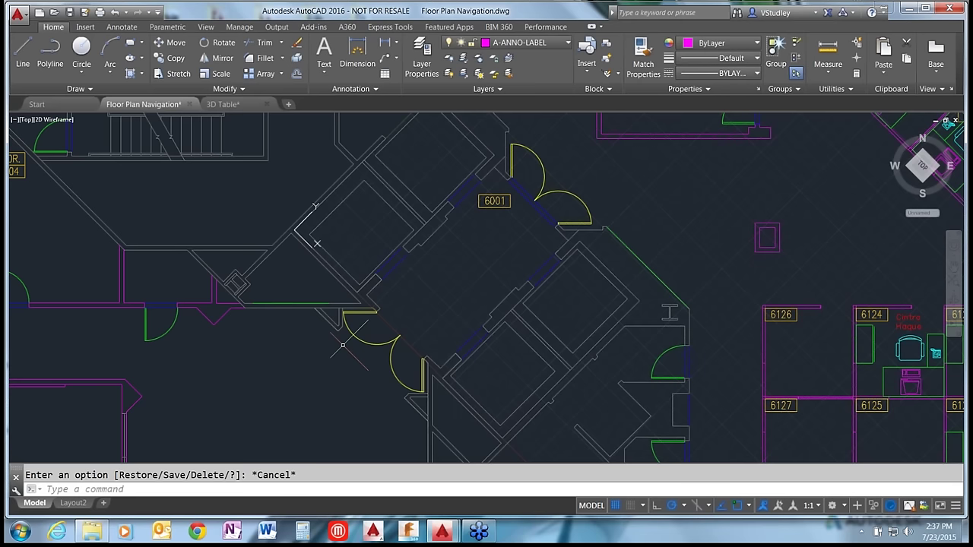
# Step: Save the current diagonal UCS under the name ElevatorBank using the UCS command's Named option
pyautogui.write('ucs')
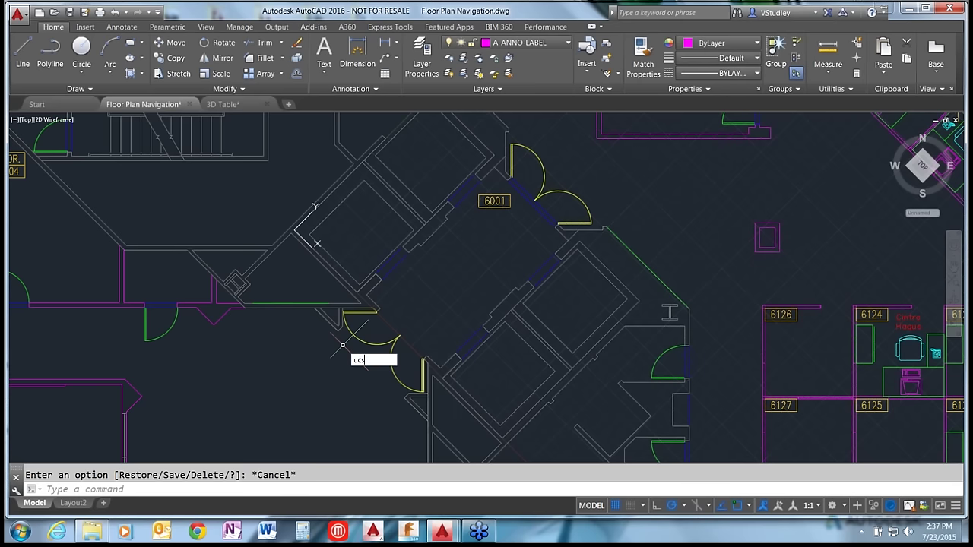
pyautogui.press('Return')
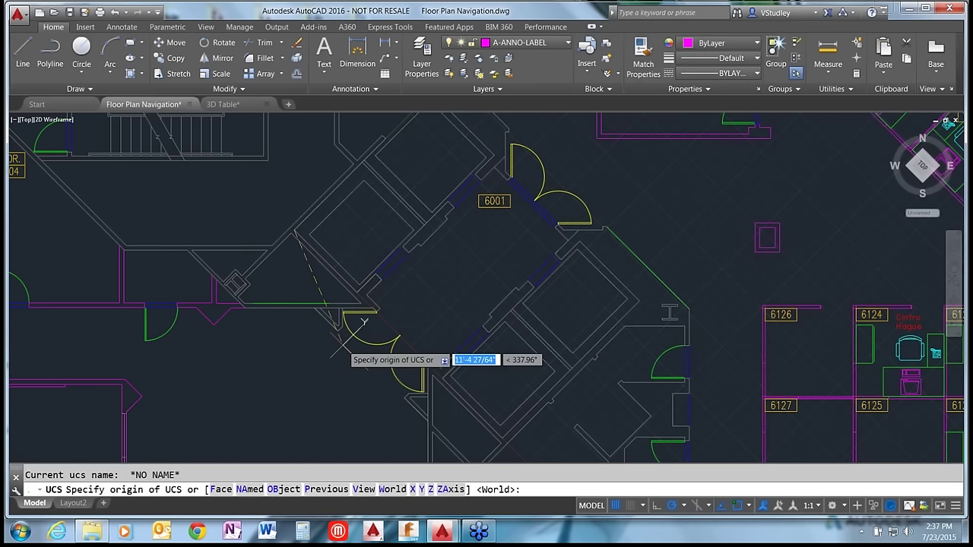
pyautogui.write('na')
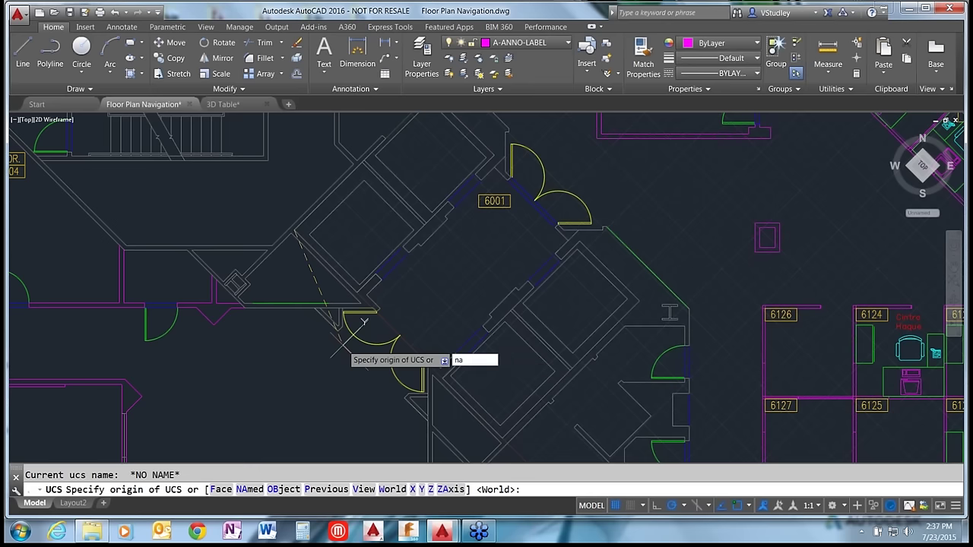
pyautogui.press('Return')
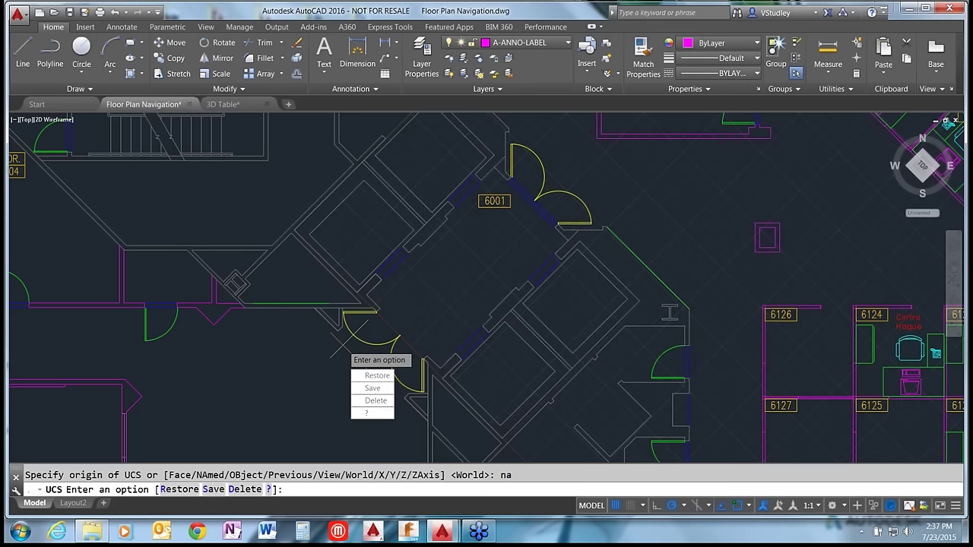
pyautogui.write('s')
pyautogui.press('Return')
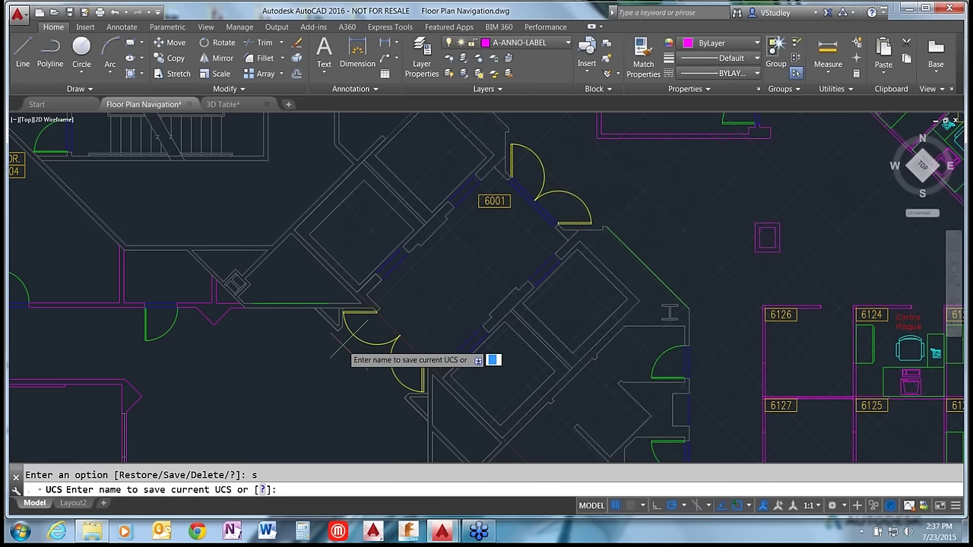
pyautogui.write('ElevatorBA')
pyautogui.press('BackSpace')
pyautogui.write('ank')
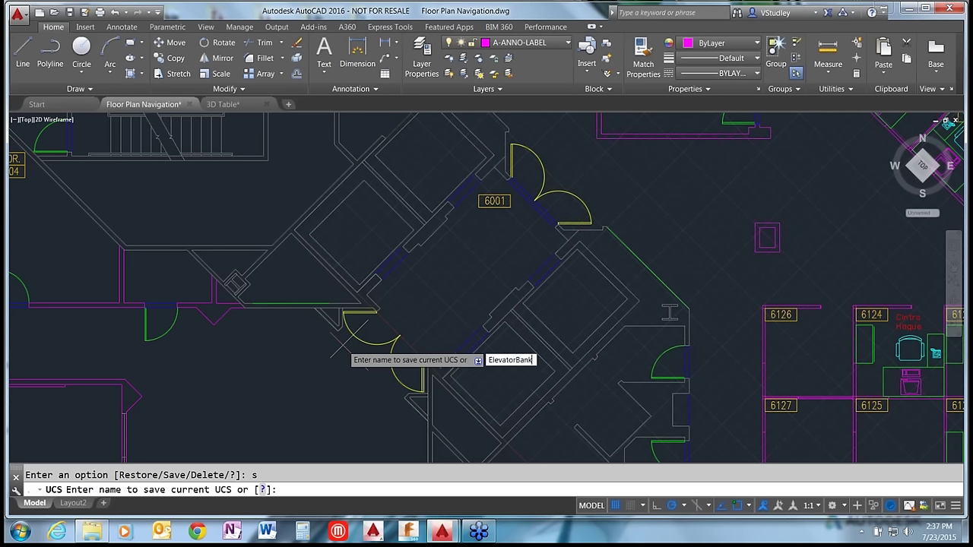
pyautogui.press('Return')
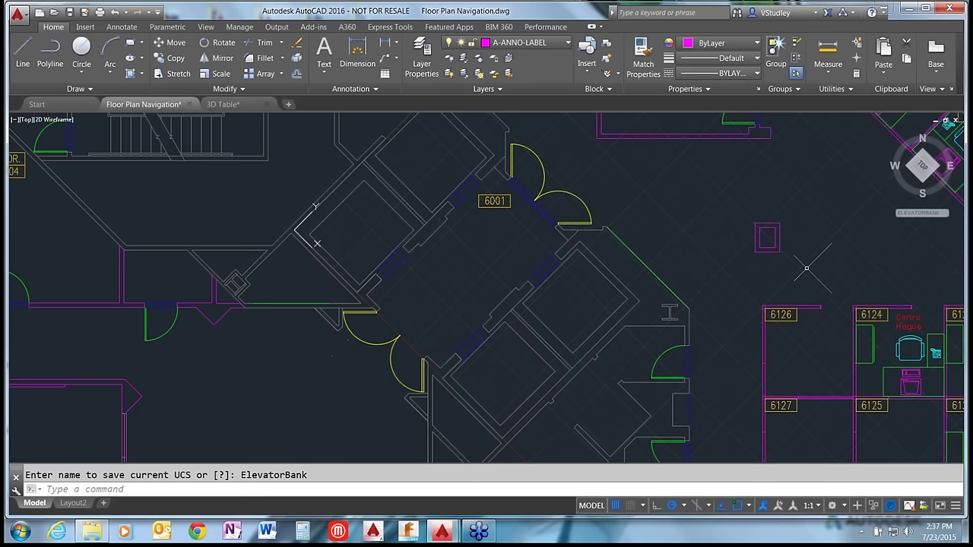
# Step: Review the coordinate systems offered below the ViewCube and switch the drawing to WCS
pyautogui.click(947, 214)
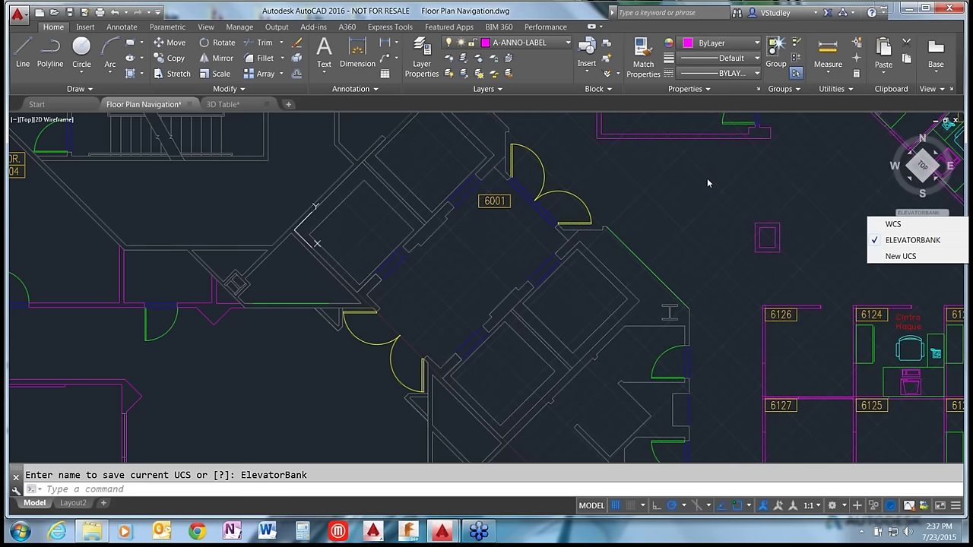
pyautogui.press('Escape')
pyautogui.press('Escape')
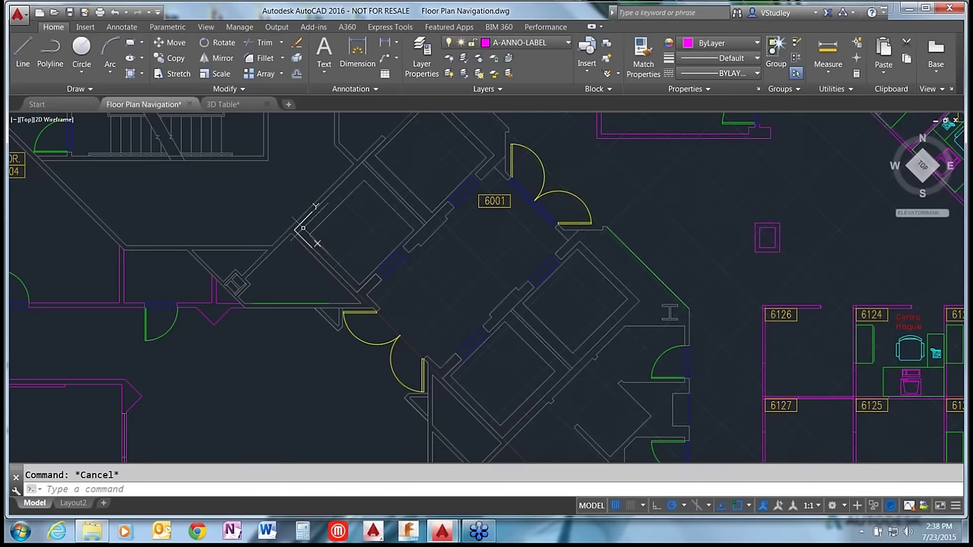
pyautogui.click(946, 214)
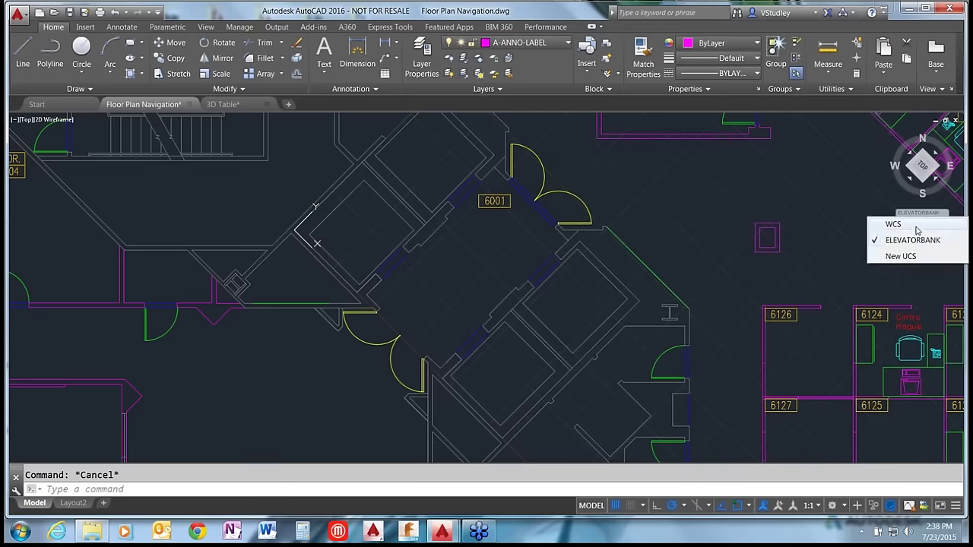
pyautogui.click(891, 210)
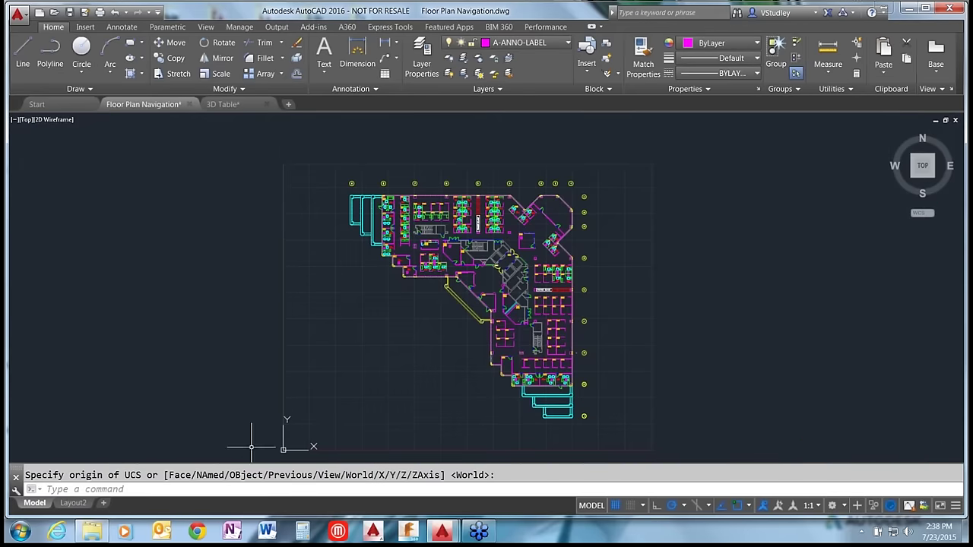
# Step: Restore the saved ELEVATORBANK UCS through the ViewCube's coordinate system choices
pyautogui.click(929, 213)
pyautogui.click(932, 239)
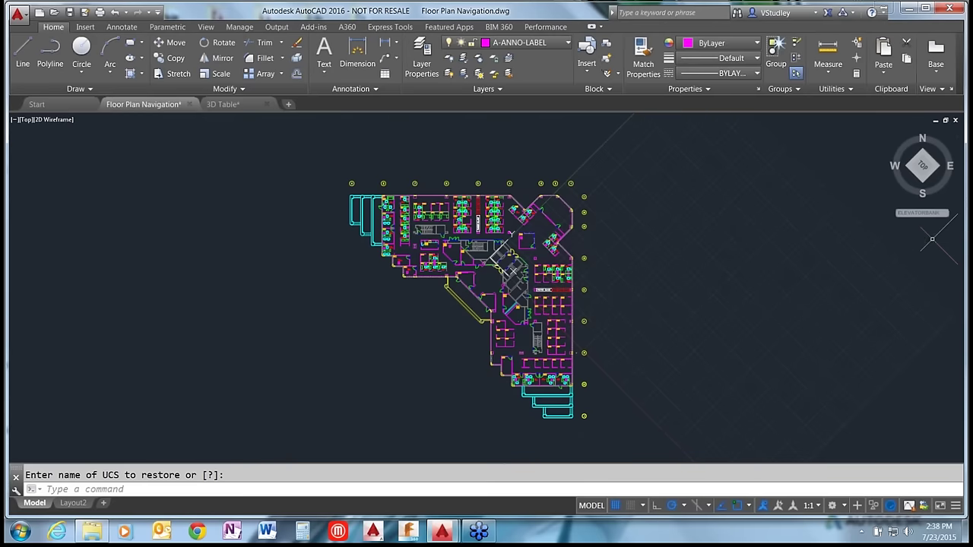
pyautogui.scroll(5, 506, 259)
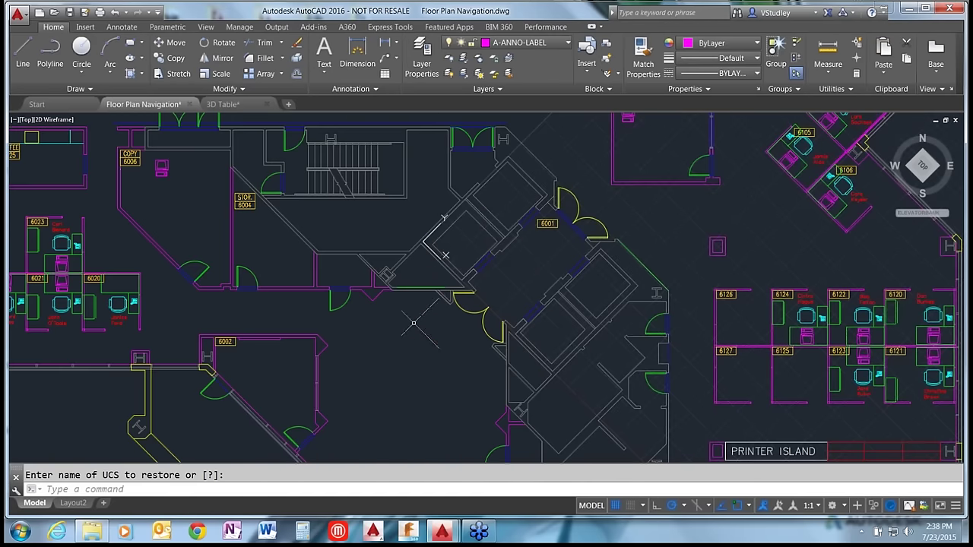
# Step: List all saved coordinate systems with the UCS command's Named option and close the listing
pyautogui.write('elevatorbank')
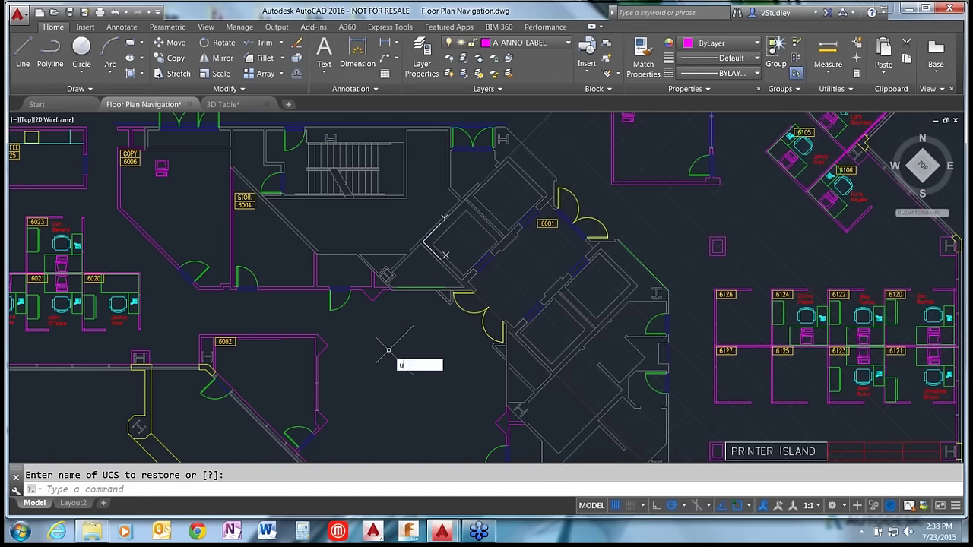
pyautogui.press('Return')
pyautogui.press('Return')
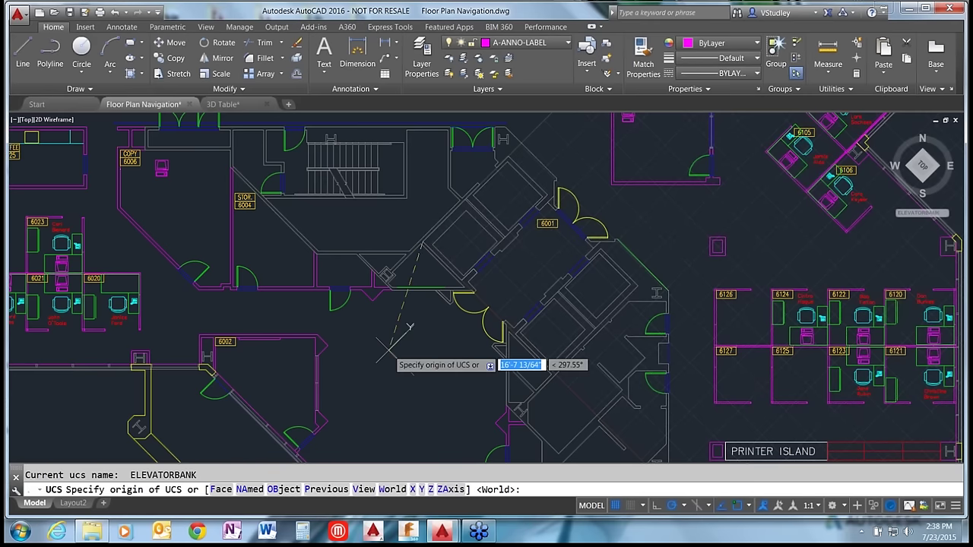
pyautogui.write('na')
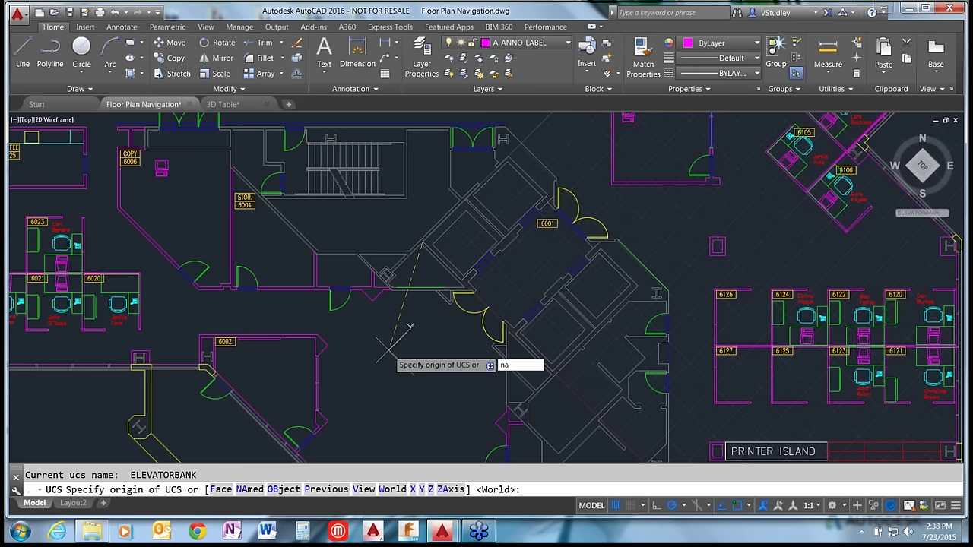
pyautogui.press('Return')
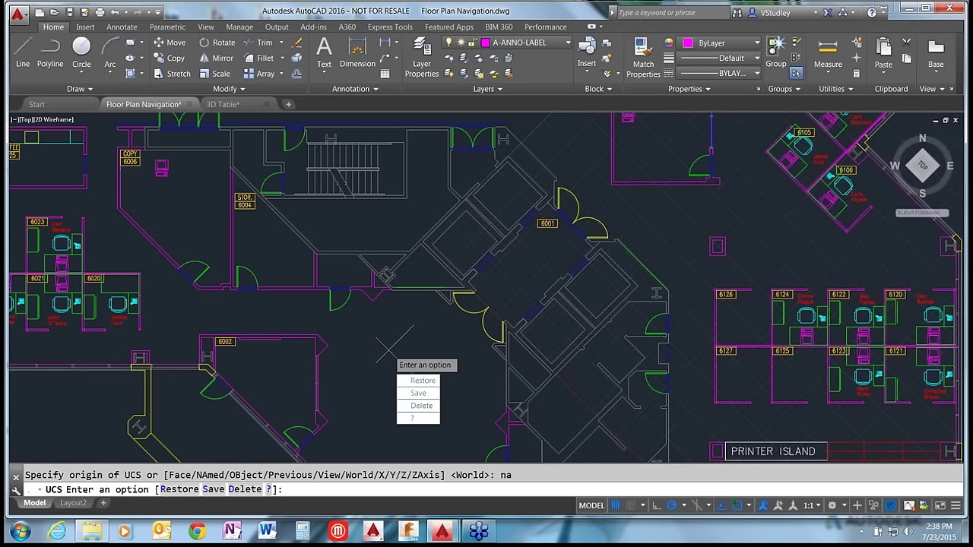
pyautogui.write('?')
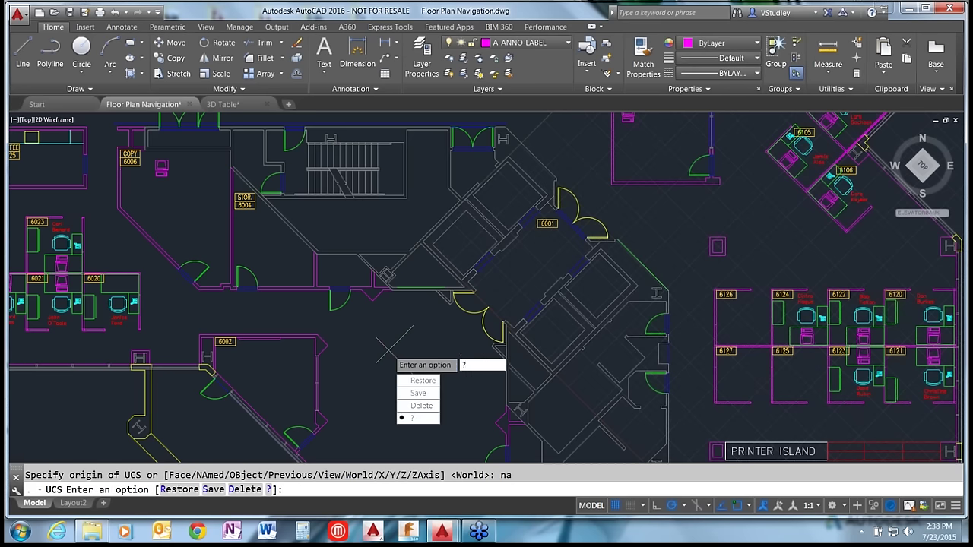
pyautogui.press('Return')
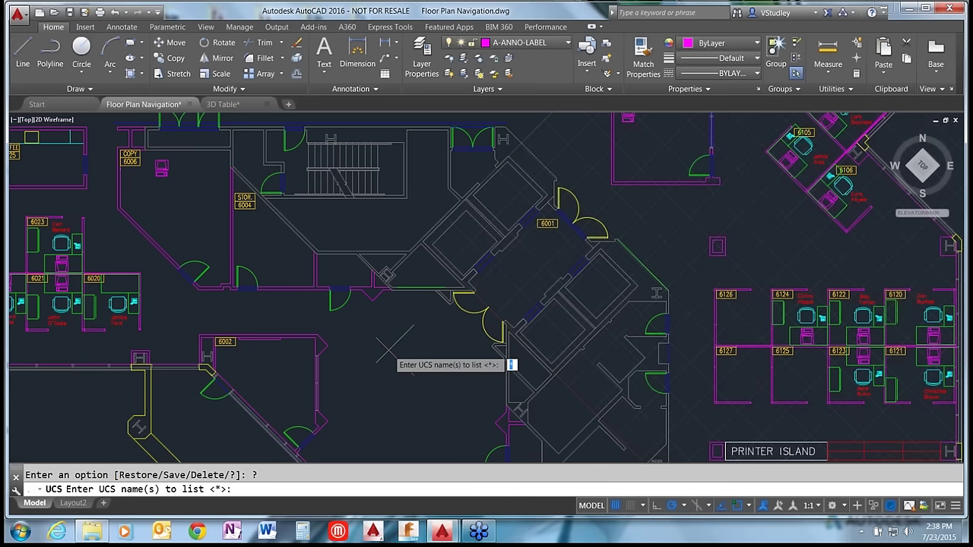
pyautogui.press('Return')
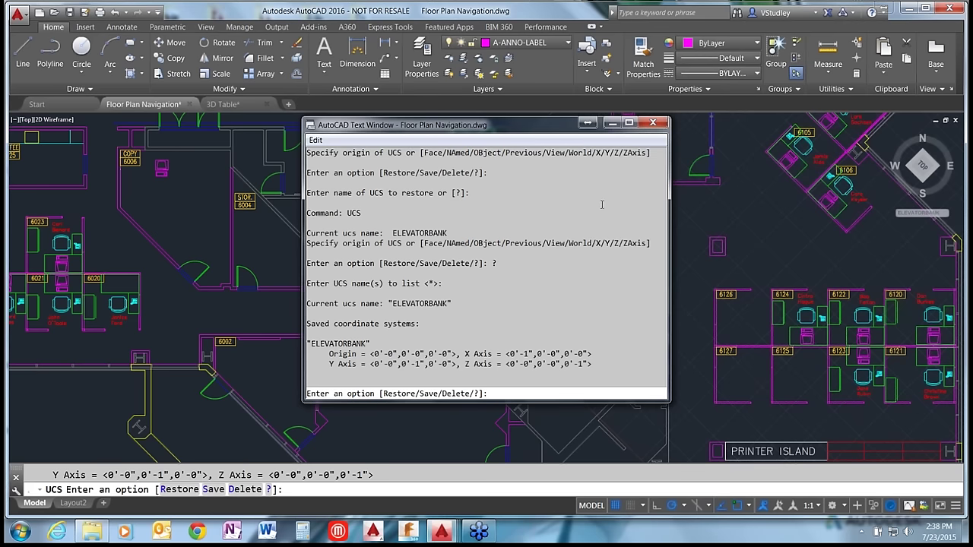
pyautogui.click(655, 123)
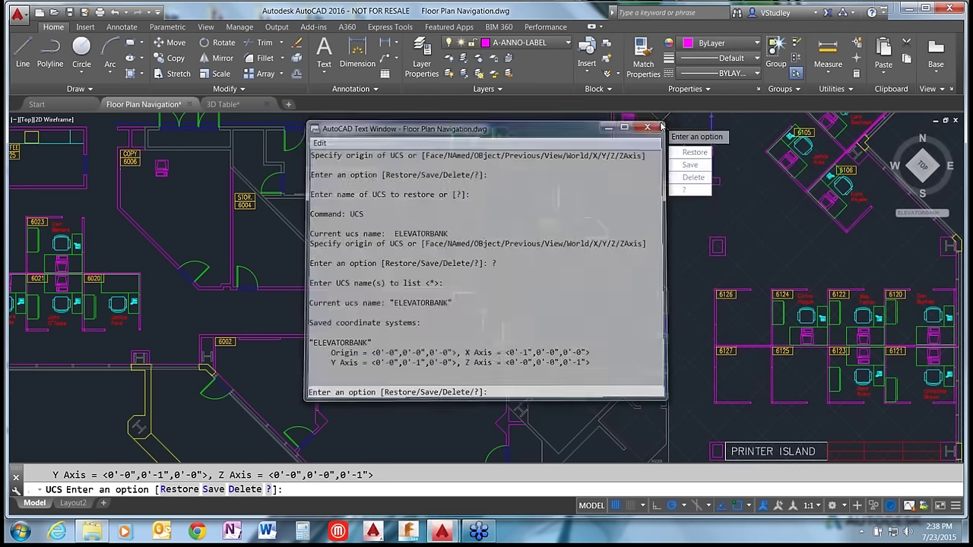
pyautogui.press('Escape')
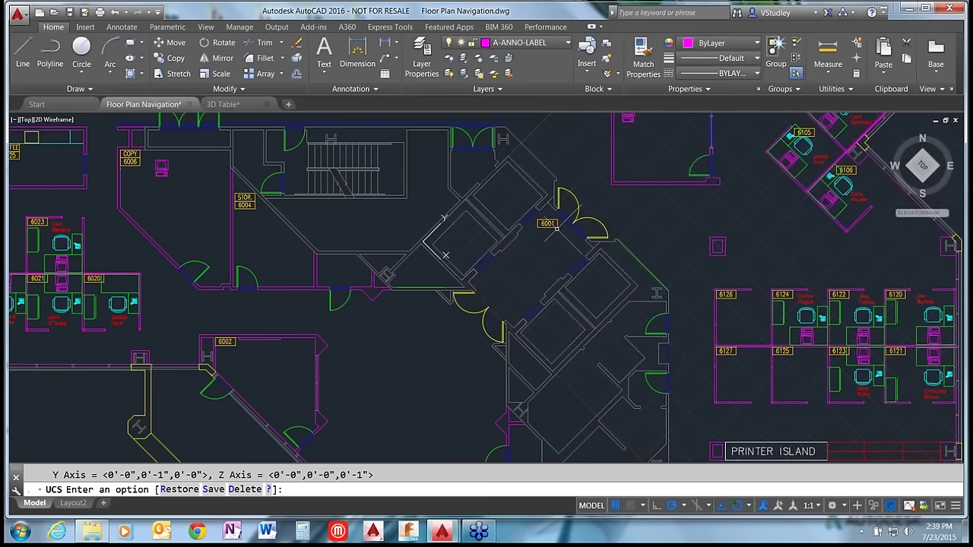
pyautogui.press('Return')
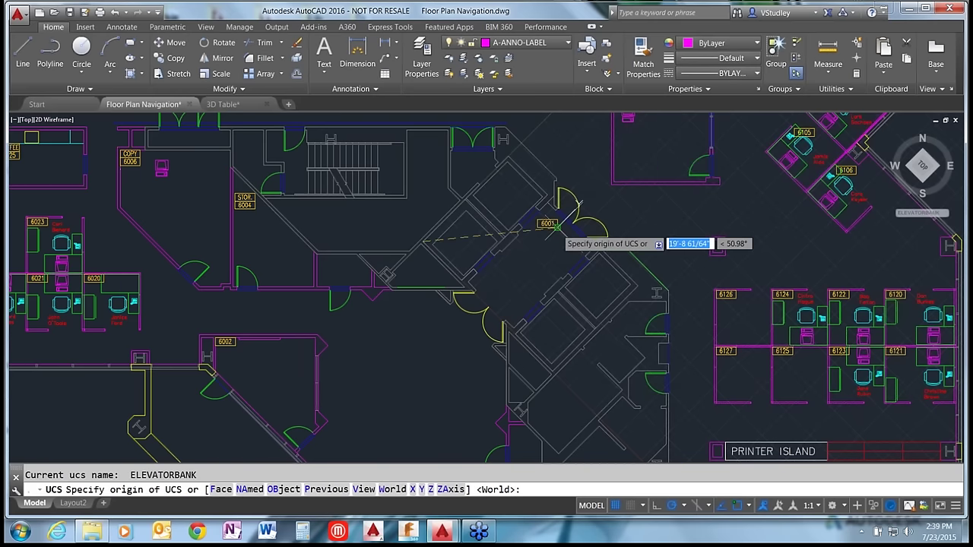
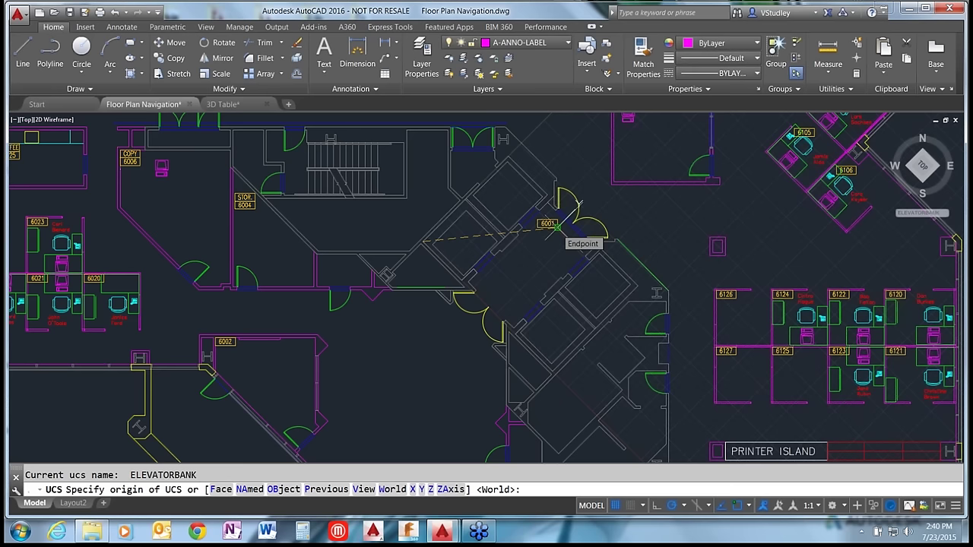
pyautogui.press('Escape')
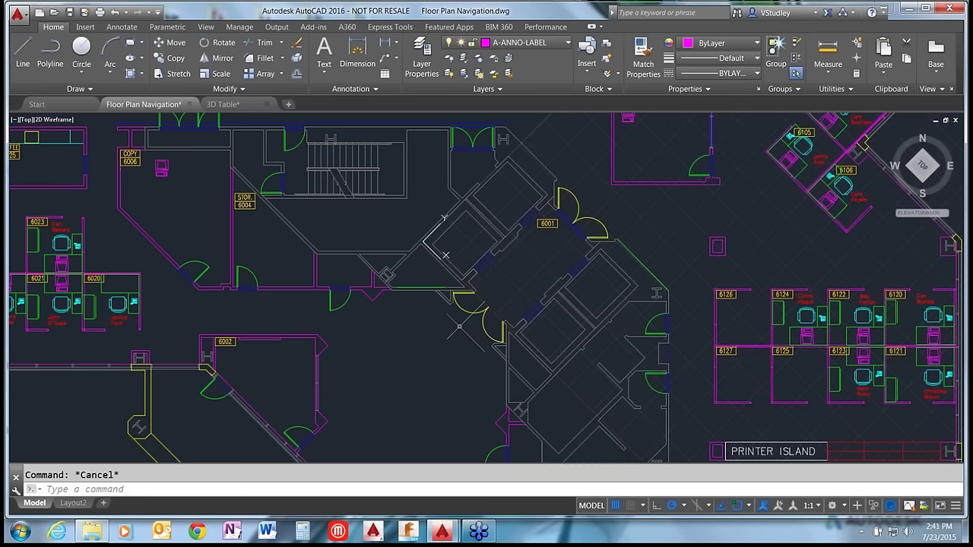
pyautogui.write('ucs')
pyautogui.press('Return')
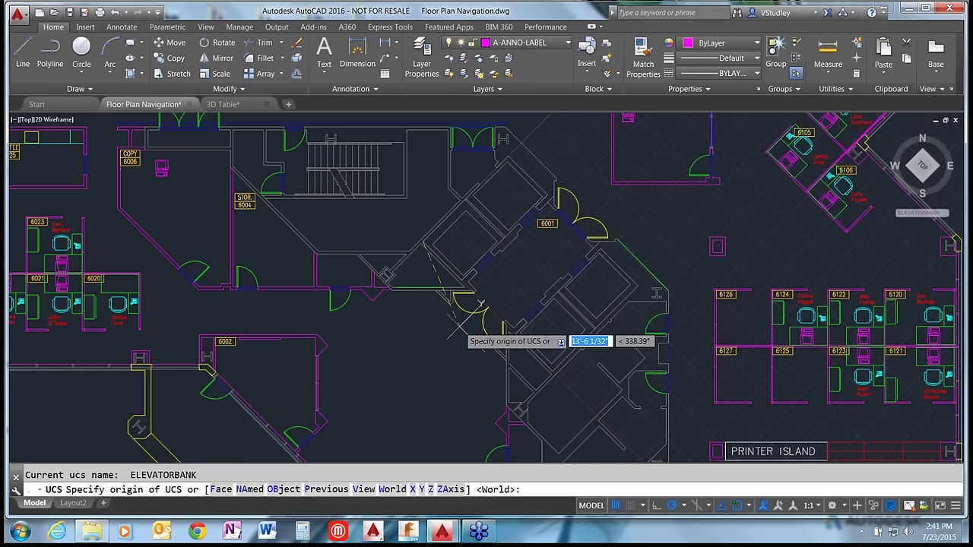
pyautogui.press('Escape')
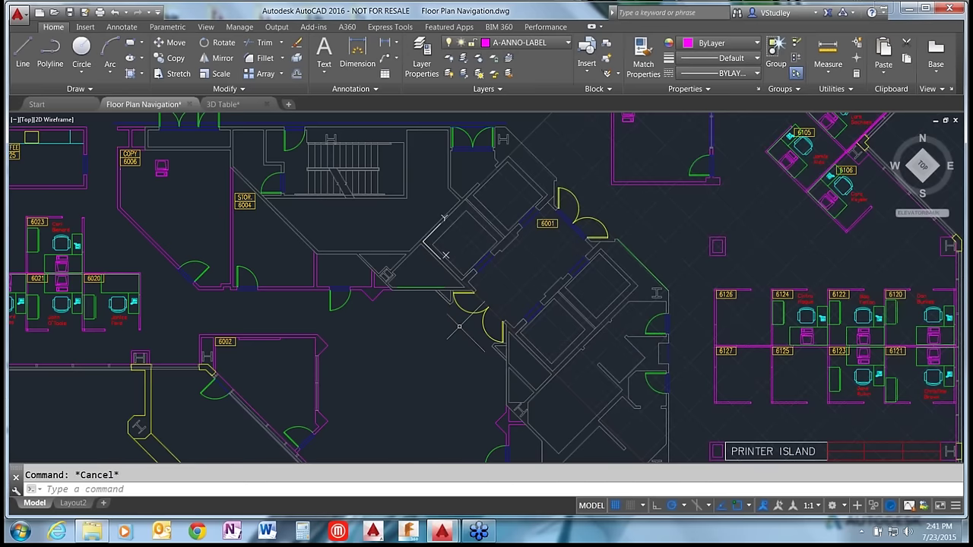
# Step: Return to the previously used coordinate system with the UCS command's Previous option
pyautogui.write('ucs')
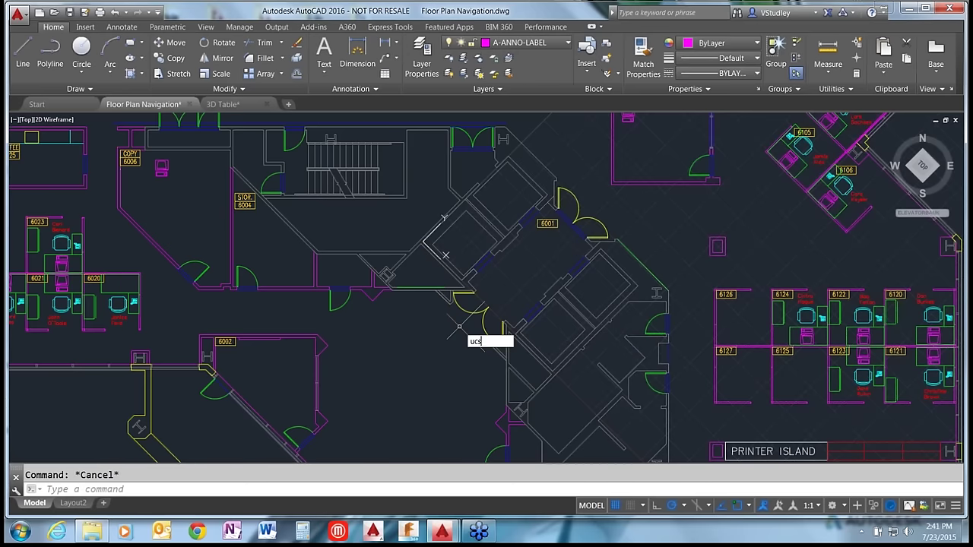
pyautogui.press('Return')
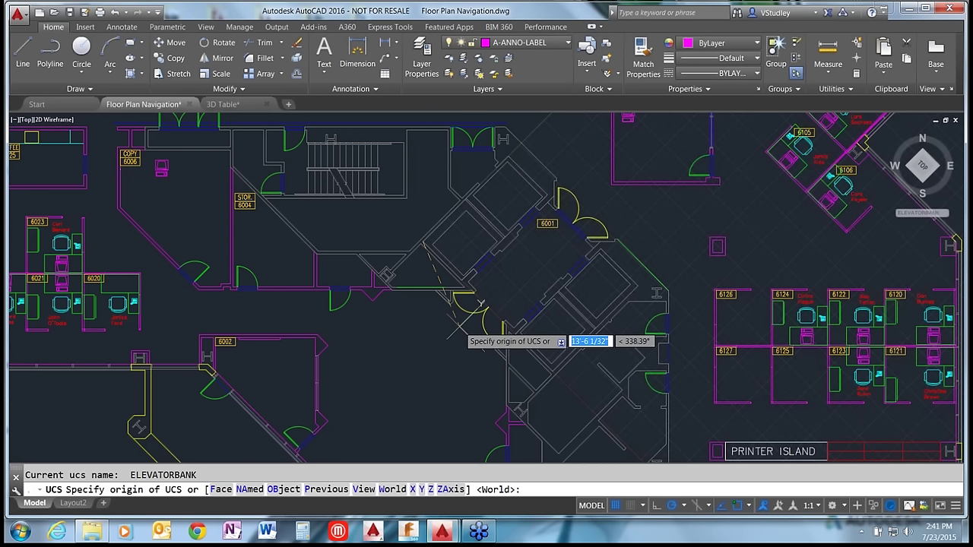
pyautogui.write('p')
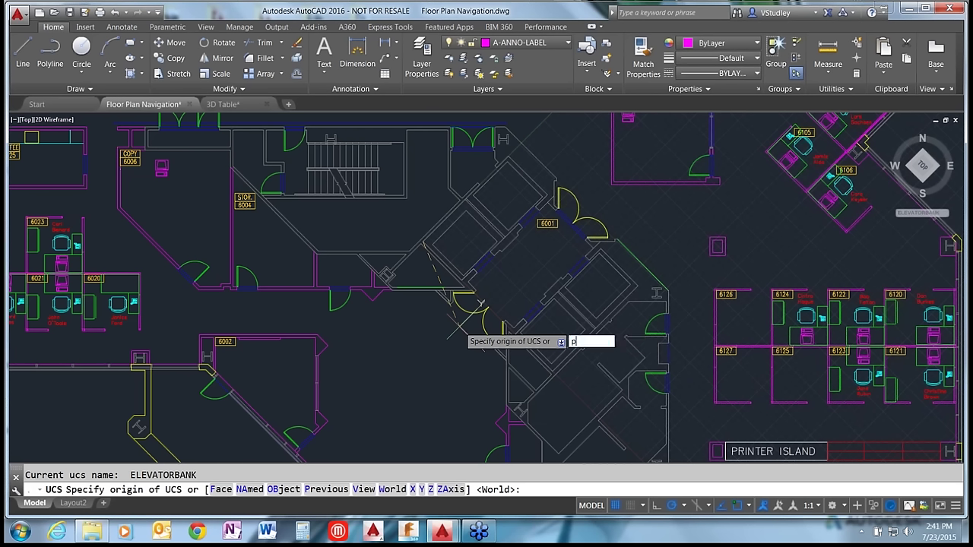
pyautogui.press('Return')
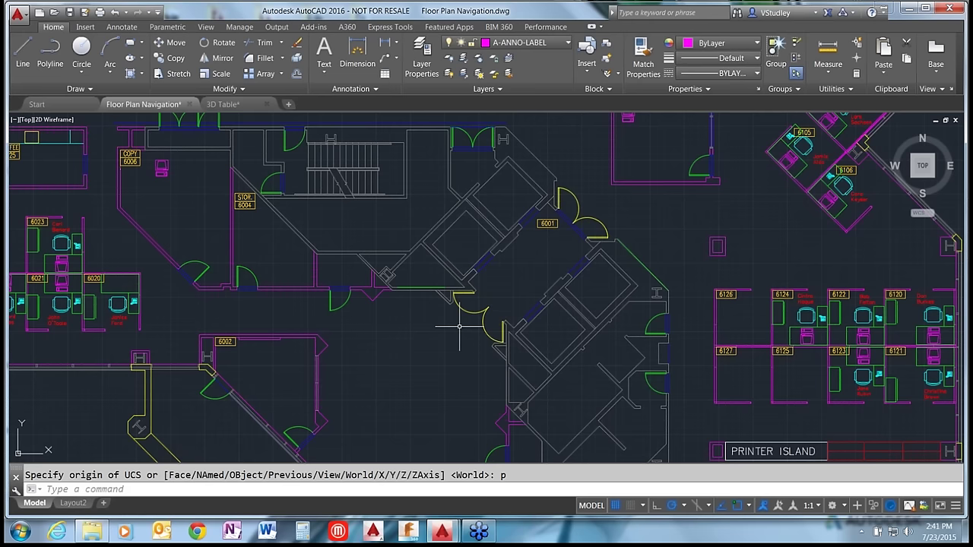
# Step: Rotate the UCS 90 degrees about its X axis with the UCS command
pyautogui.press('Return')
pyautogui.press('Return')
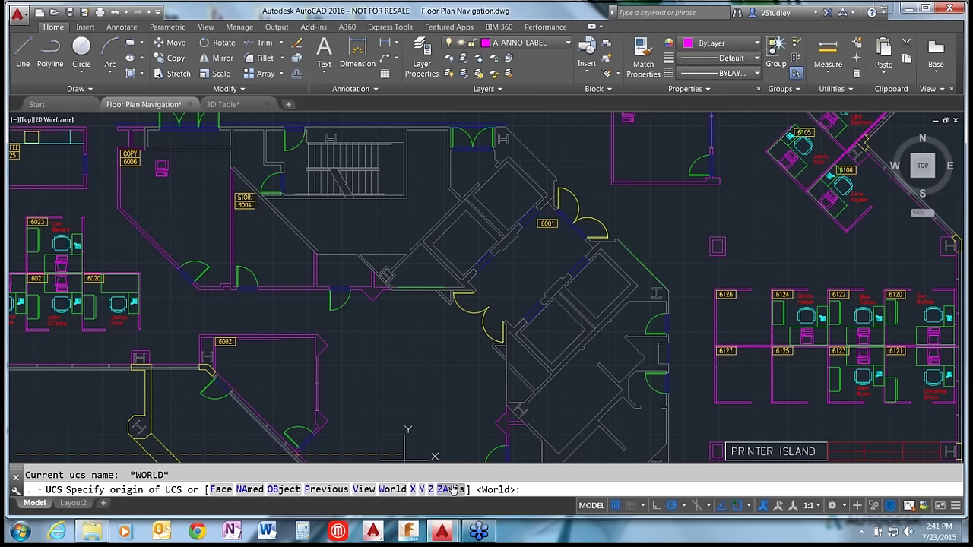
pyautogui.write('x')
pyautogui.press('Return')
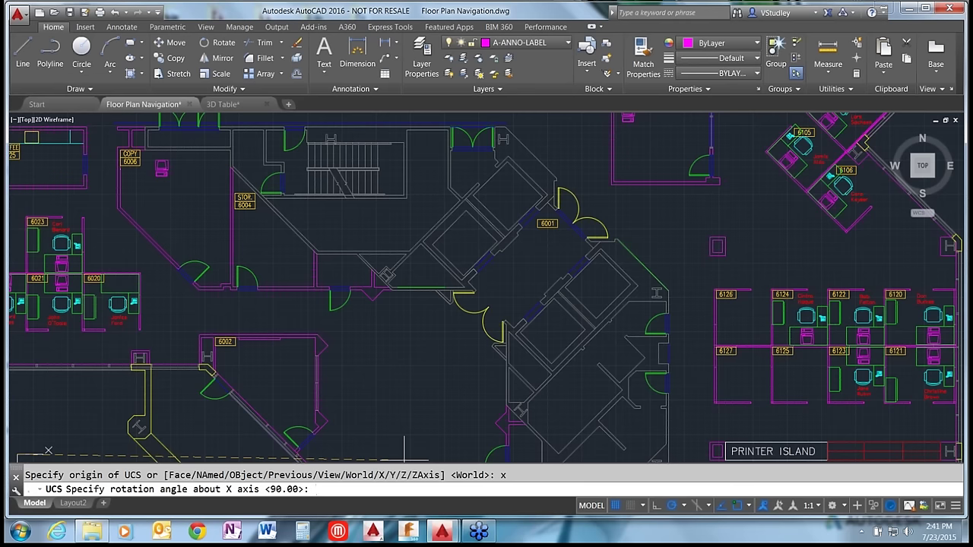
pyautogui.press('Return')
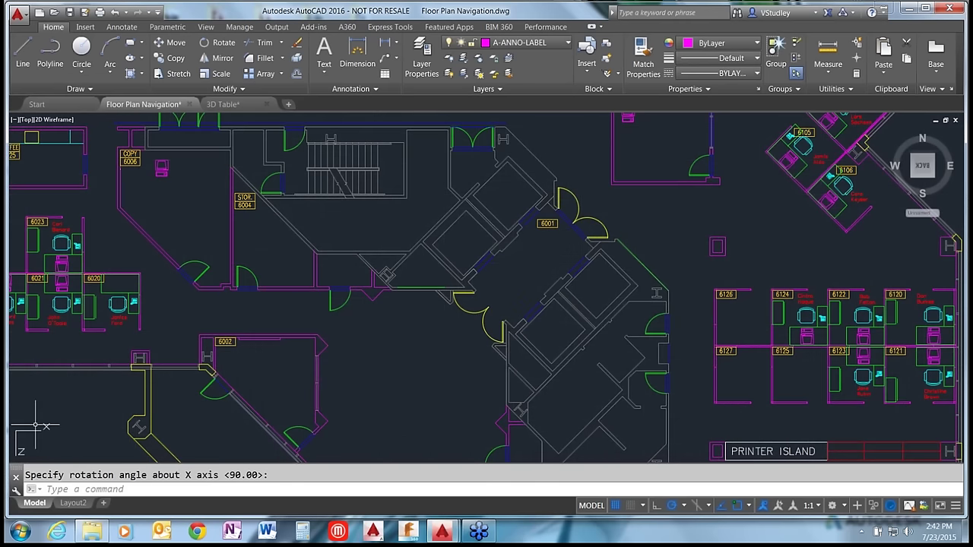
# Step: Rotate the UCS 90 degrees about its Y axis with the UCS command
pyautogui.press('Return')
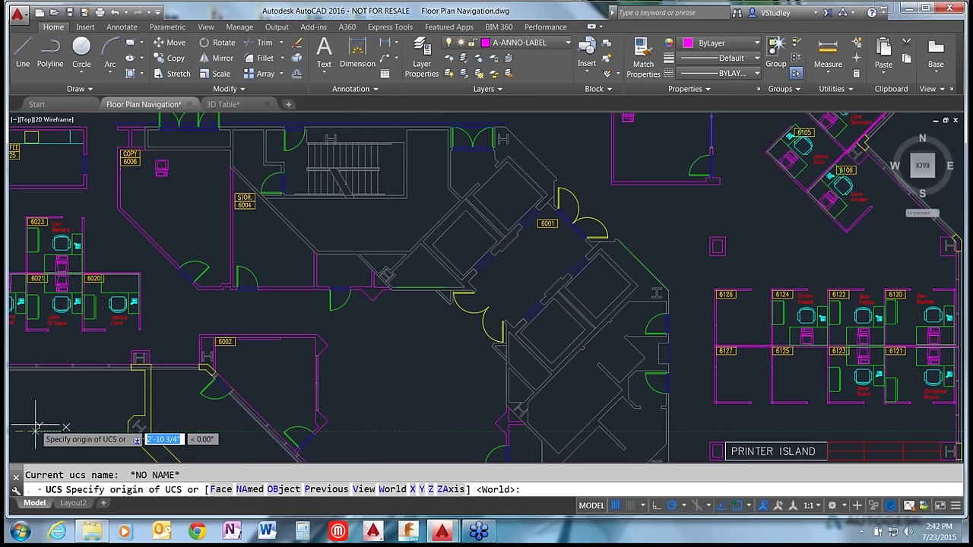
pyautogui.write('y')
pyautogui.press('Return')
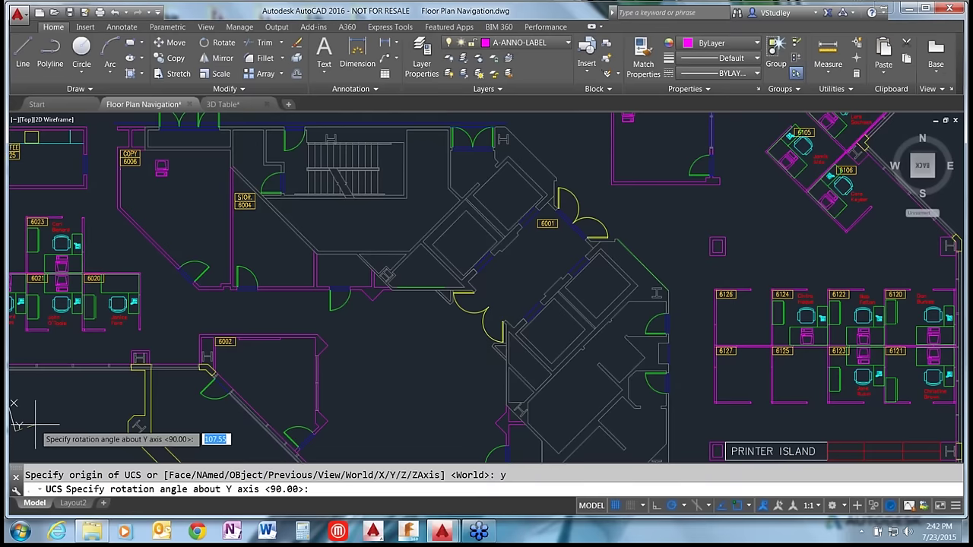
pyautogui.press('Return')
# Step: Rotate the UCS 90 degrees about its Z axis with the UCS command
pyautogui.press('Return')
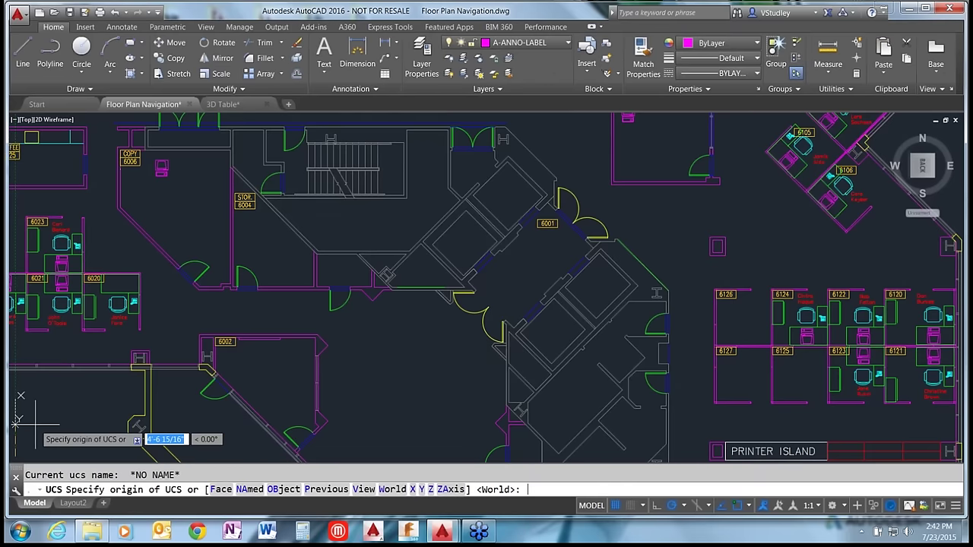
pyautogui.write('z')
pyautogui.press('Return')
pyautogui.press('Return')
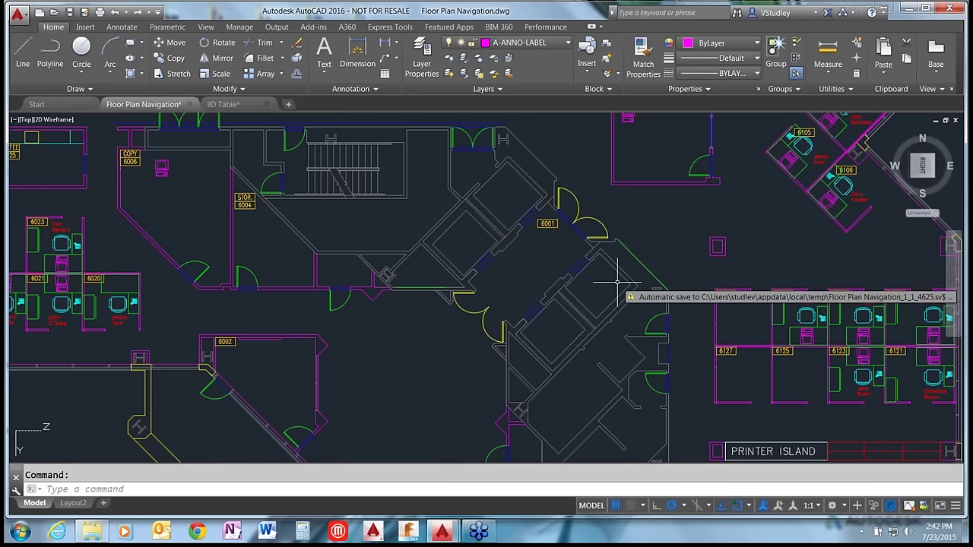
# Step: Return the UCS to the World coordinate system with the UCS command's default option
pyautogui.press('Escape')
pyautogui.write('ucs')
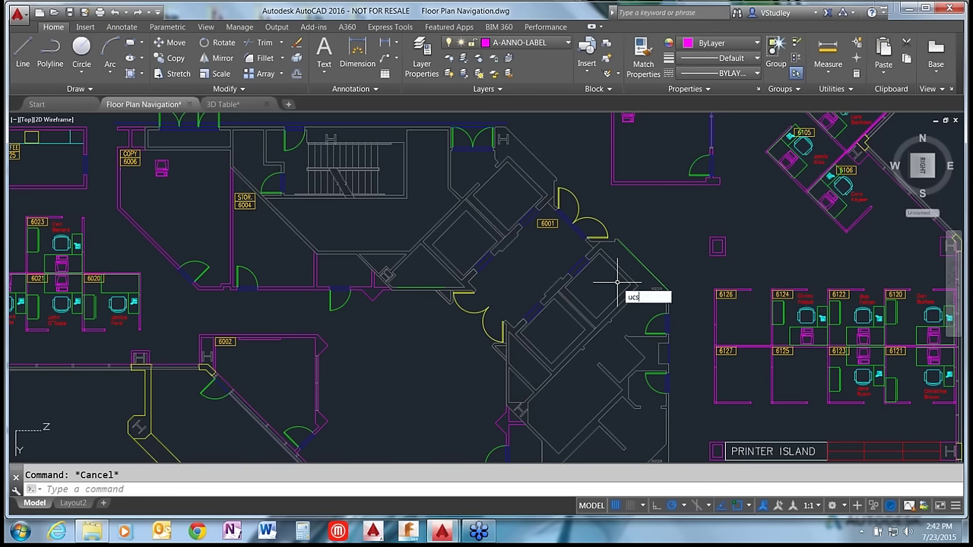
pyautogui.press('Return')
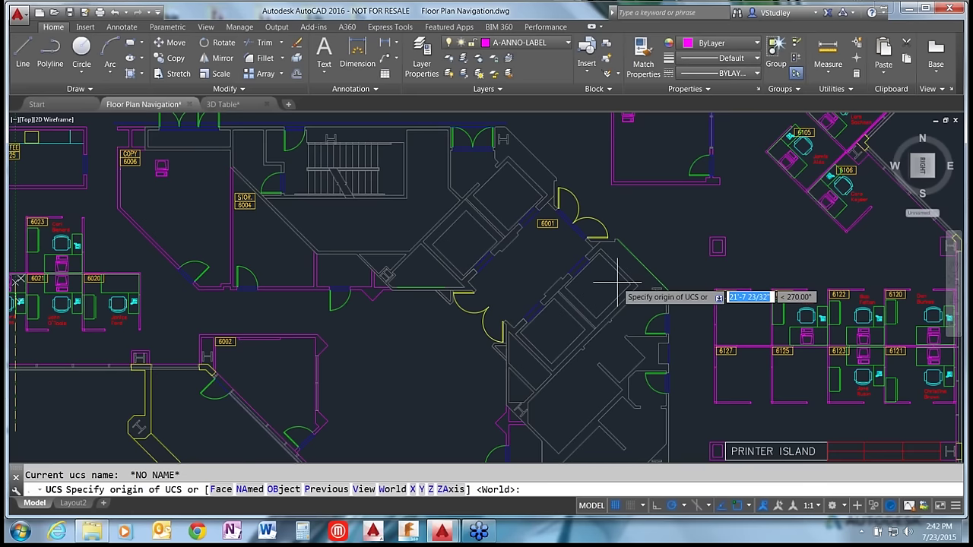
pyautogui.press('Return')
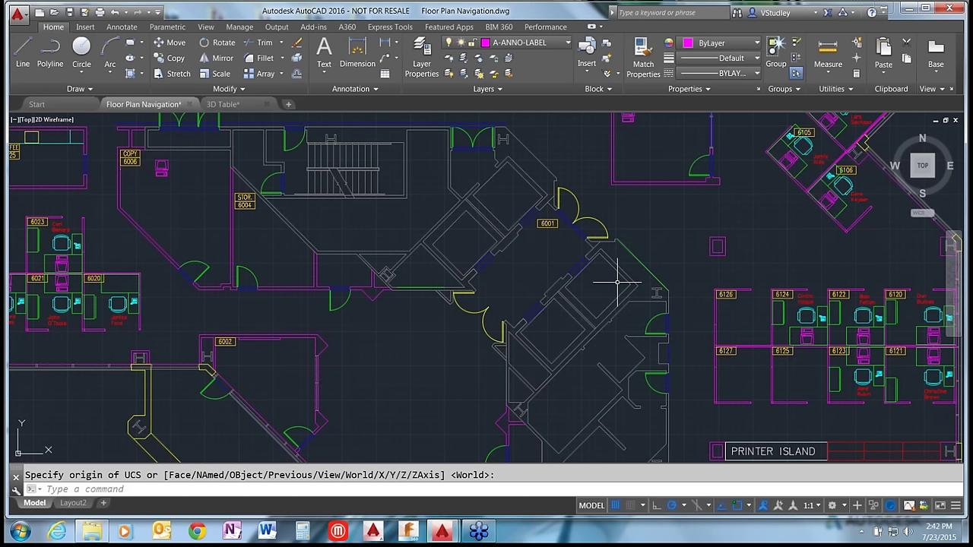
# Step: Examine the full floor plan, its central elevator area and the list of saved and preset views
pyautogui.click(206, 27)
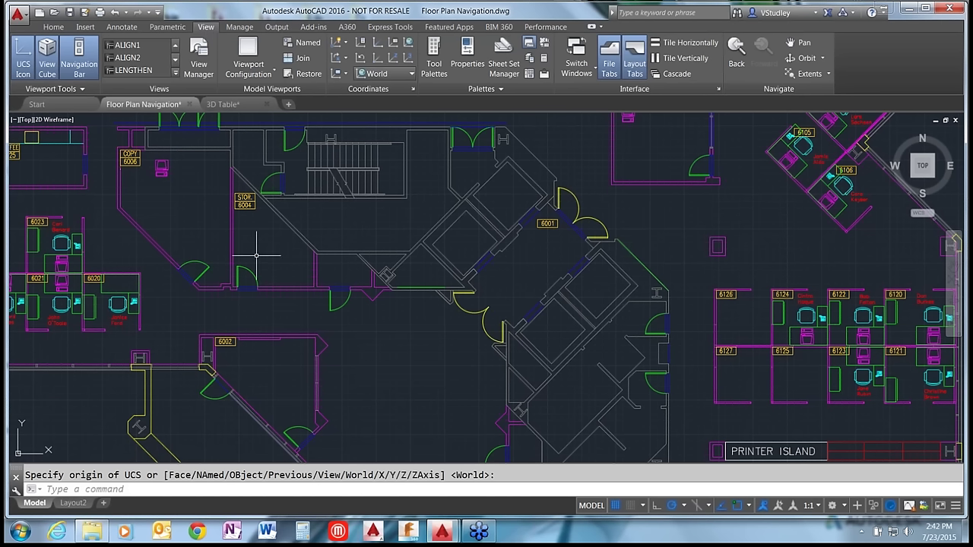
pyautogui.scroll(-5, 505, 191)
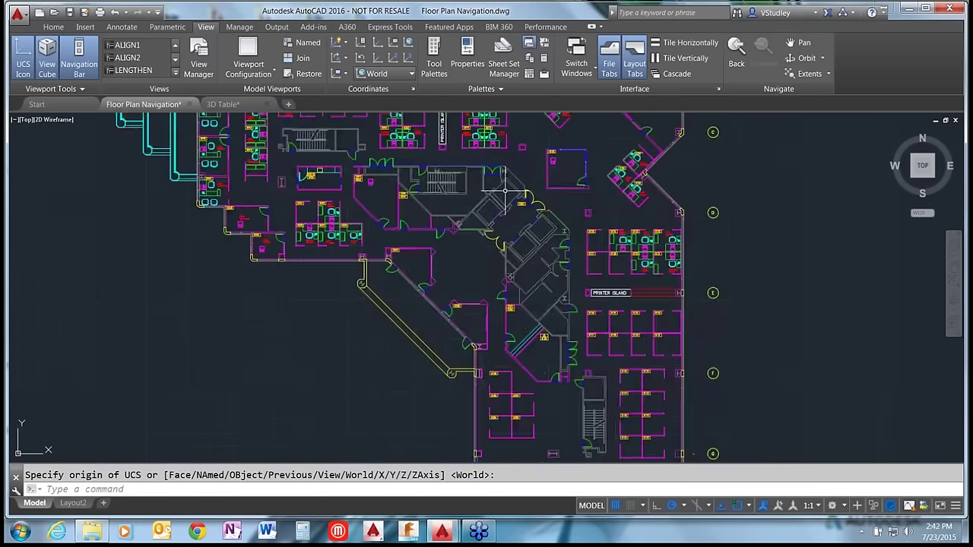
pyautogui.scroll(-2, 526, 189)
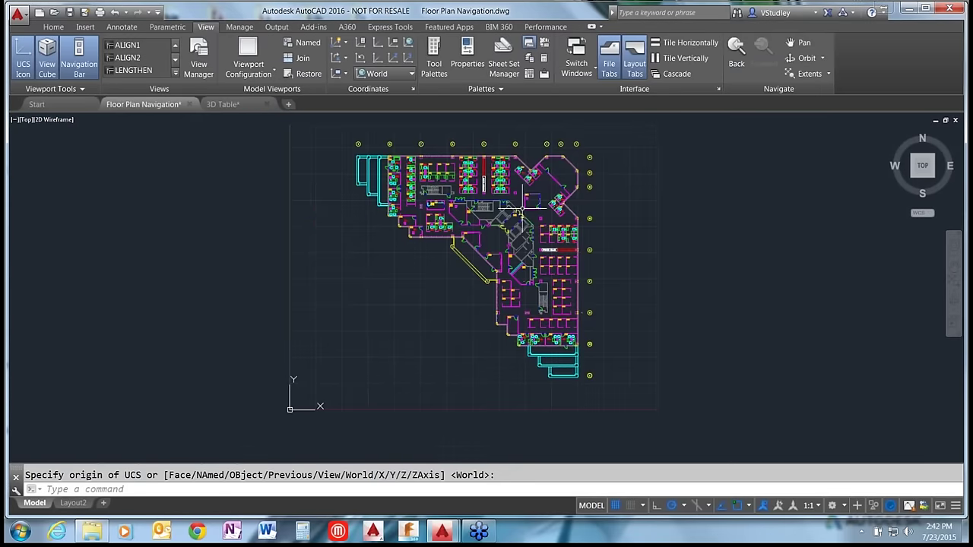
pyautogui.moveTo(523, 199); pyautogui.dragTo(519, 220, button='middle')
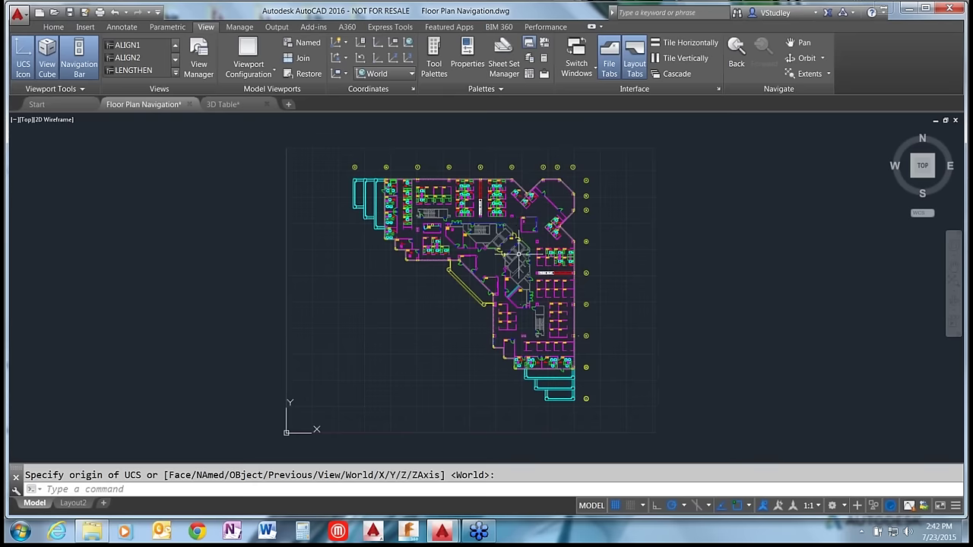
pyautogui.scroll(4, 513, 249)
pyautogui.scroll(2, 514, 248)
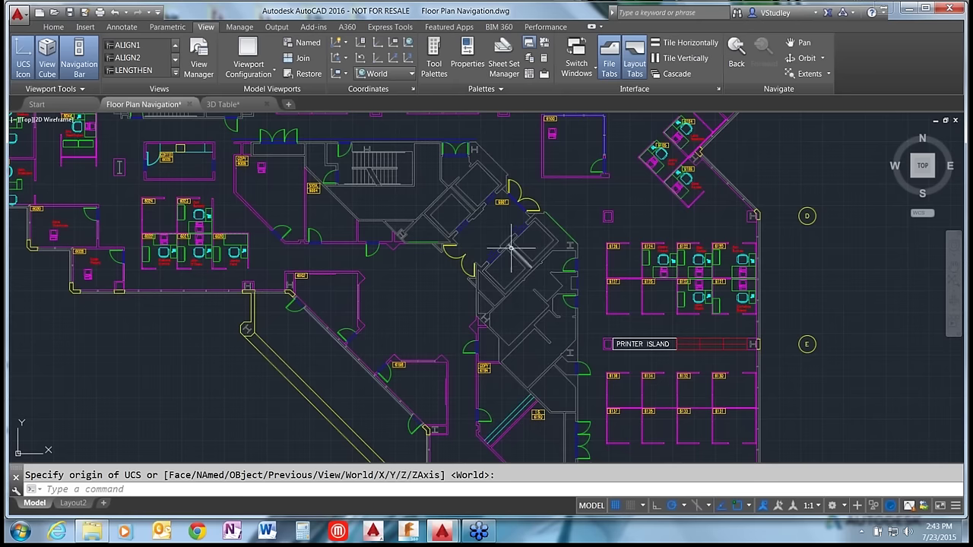
pyautogui.click(177, 73)
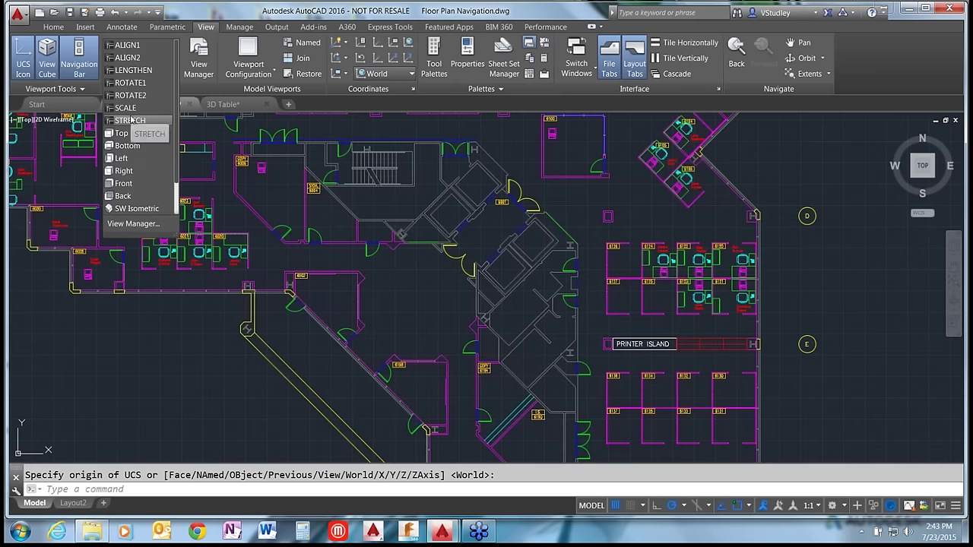
pyautogui.press('Escape')
pyautogui.press('Escape')
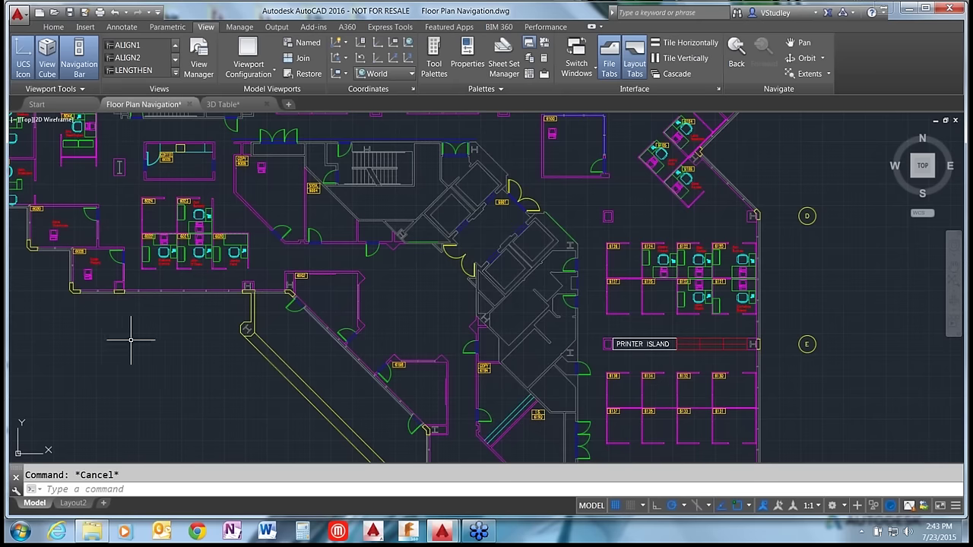
# Step: Restore the saved ElevatorBank coordinate system around room 6001 with the UCS command's Named Restore option
pyautogui.scroll(4, 505, 196)
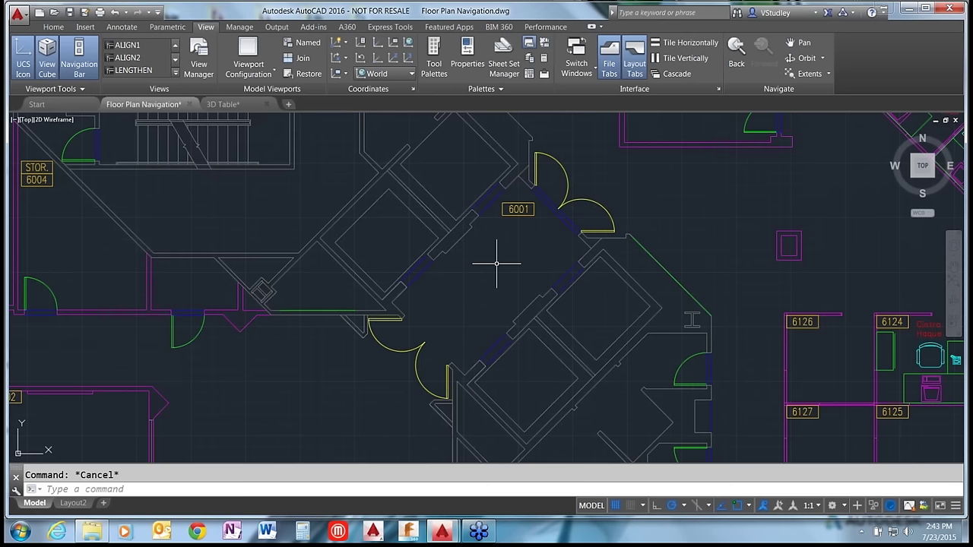
pyautogui.write('ucs')
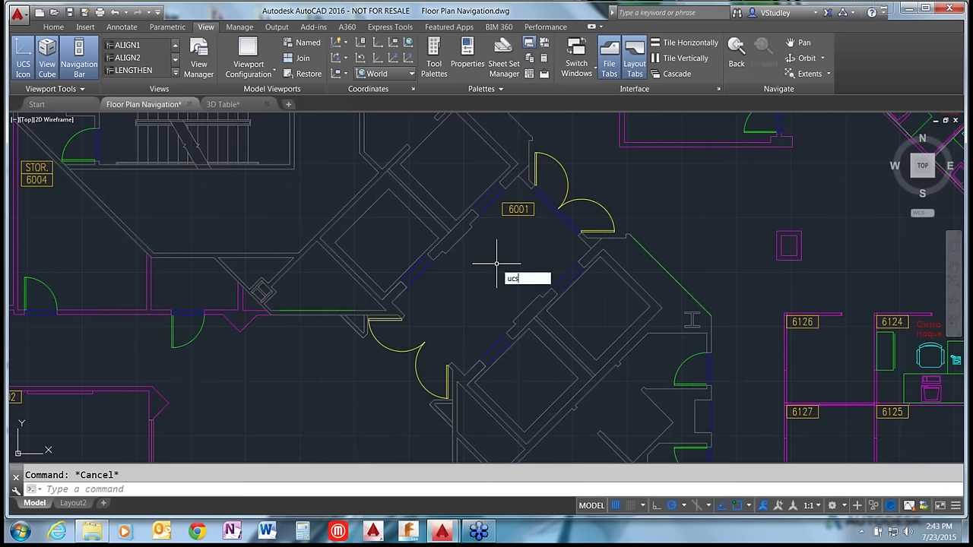
pyautogui.press('Return')
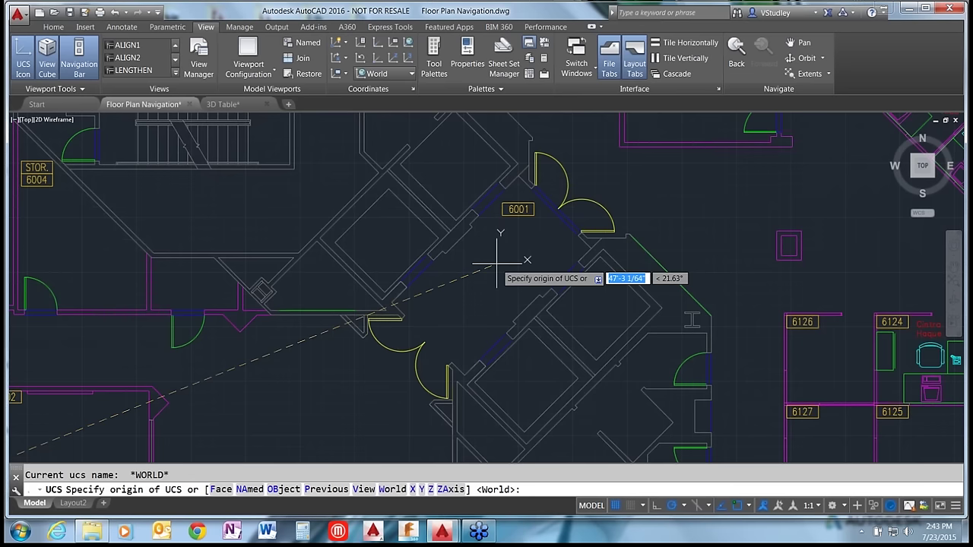
pyautogui.write('na')
pyautogui.press('Return')
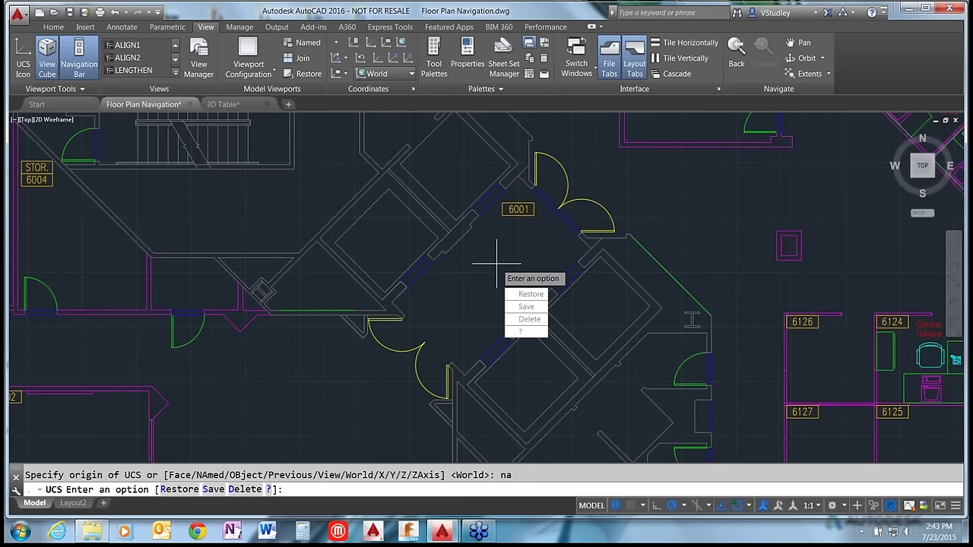
pyautogui.write('r')
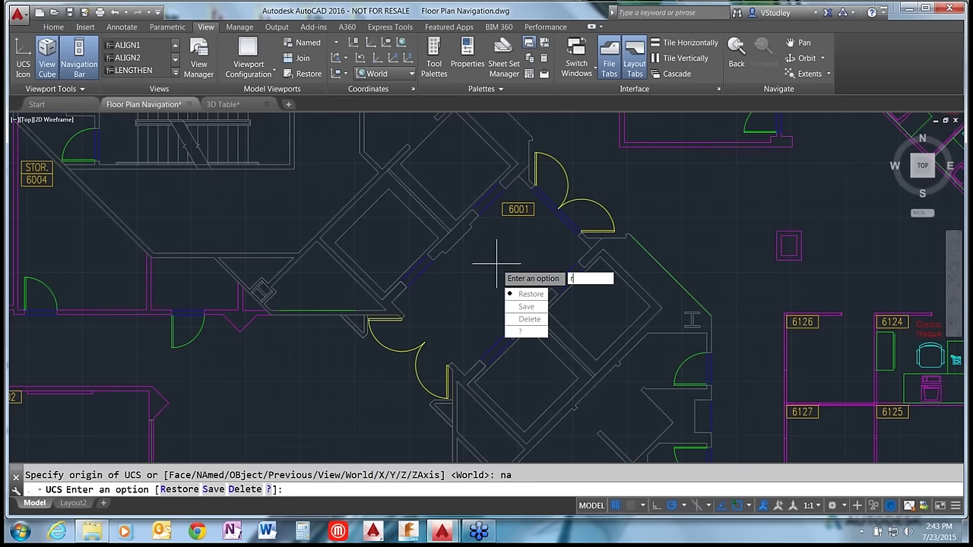
pyautogui.press('Return')
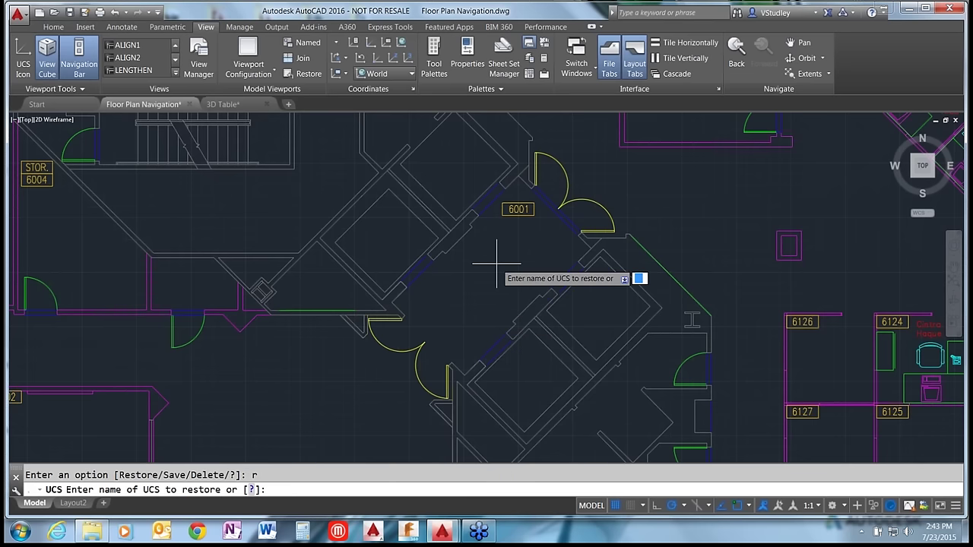
pyautogui.write('ElevatorBank')
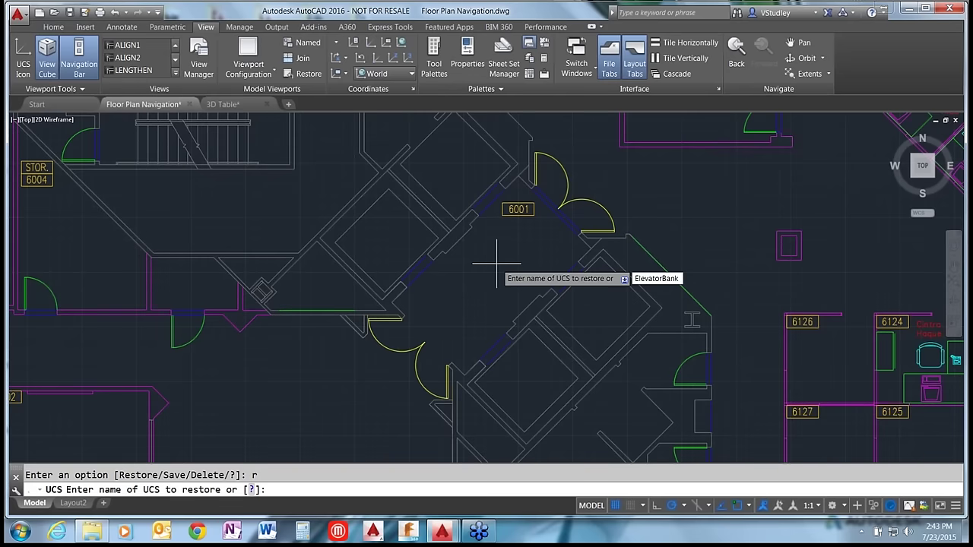
pyautogui.press('Return')
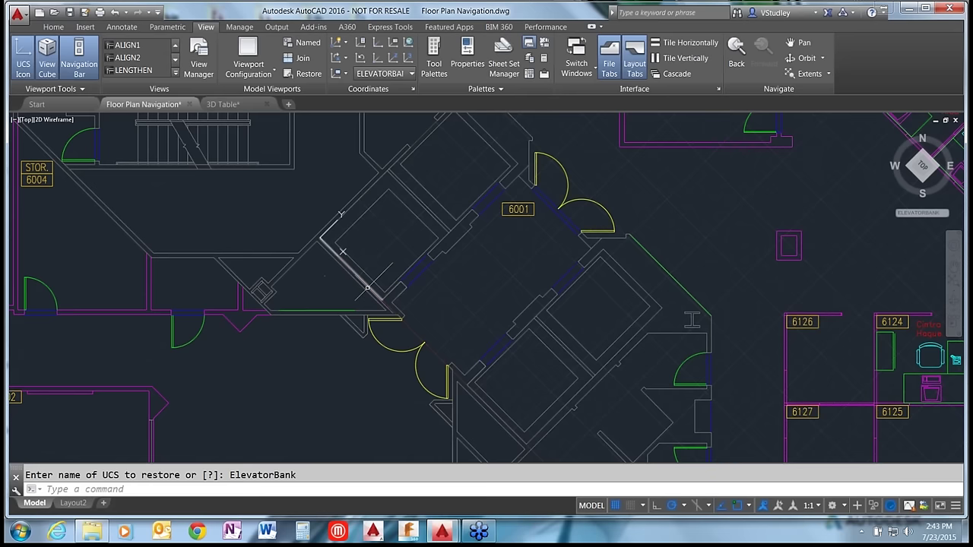
# Step: Examine the whole floor plan and the elevator bank around room 6001 under the ElevatorBank UCS
pyautogui.scroll(-5, 481, 236)
pyautogui.scroll(5, 482, 235)
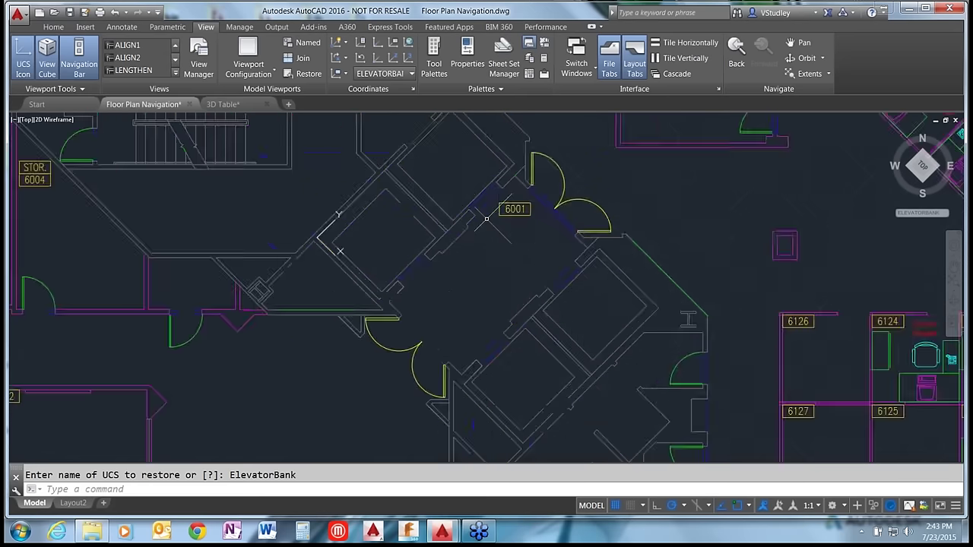
pyautogui.scroll(-5, 481, 236)
pyautogui.scroll(-8, 483, 207)
pyautogui.scroll(5, 483, 207)
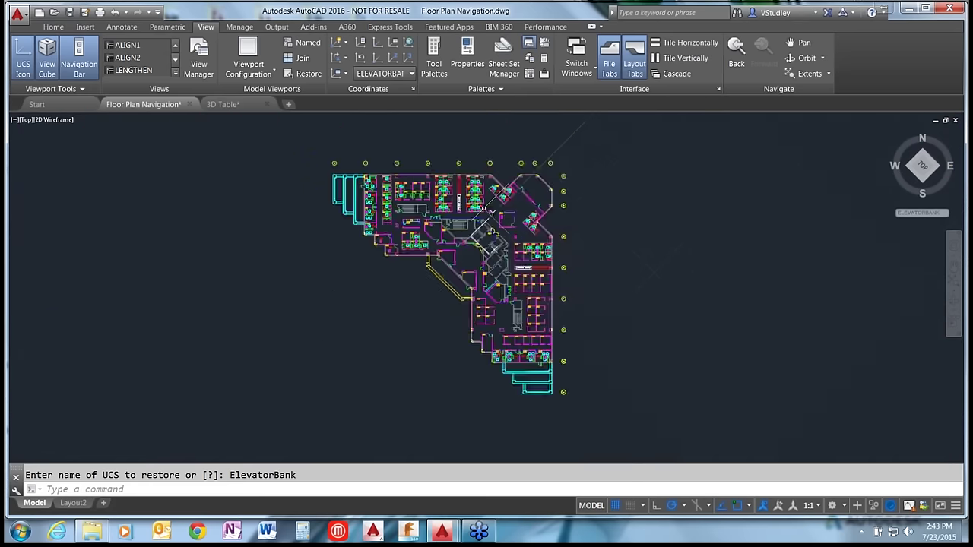
pyautogui.scroll(-2, 484, 267)
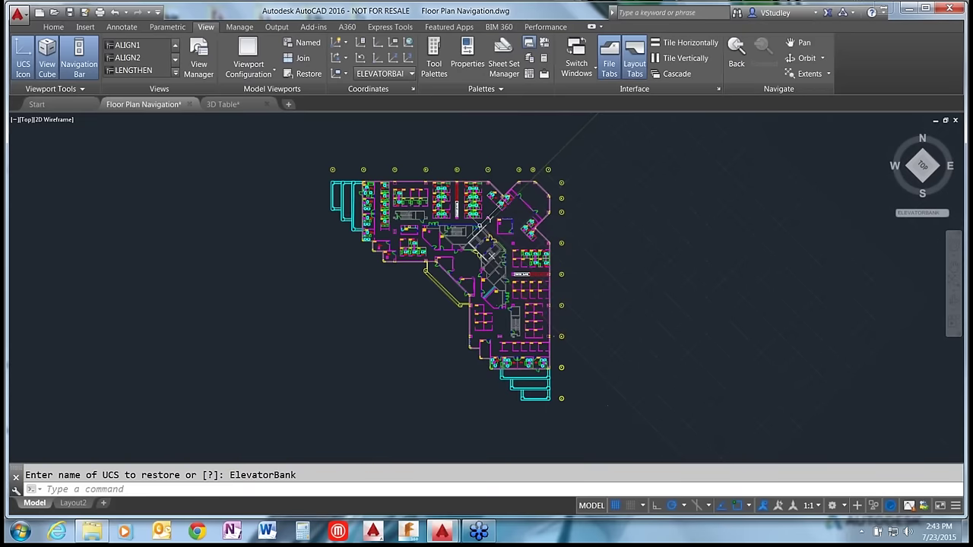
pyautogui.scroll(6, 481, 285)
pyautogui.scroll(5, 541, 318)
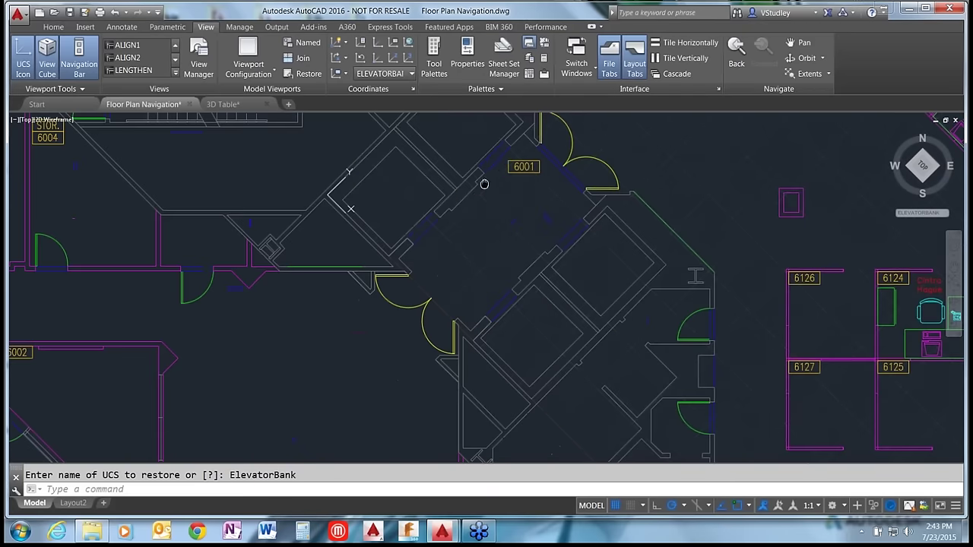
pyautogui.moveTo(485, 183); pyautogui.dragTo(501, 240, button='middle')
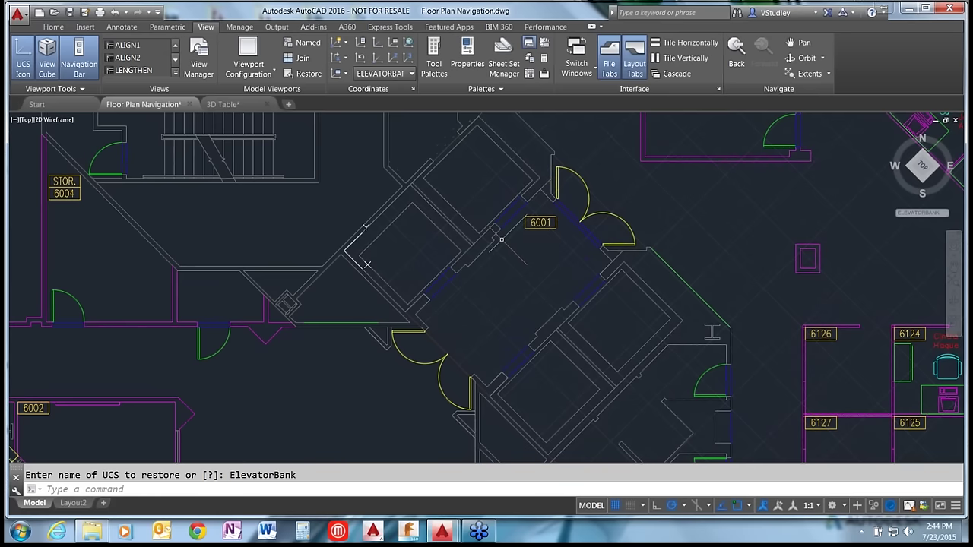
# Step: Open the View Manager and review its Current, Model Views, Layout Views and Preset Views categories
pyautogui.click(200, 73)
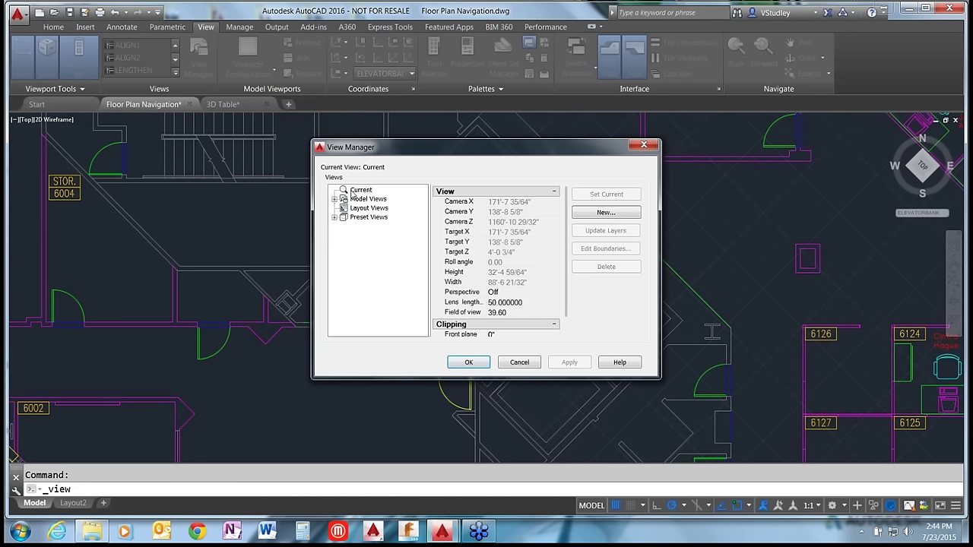
pyautogui.click(365, 191)
pyautogui.click(335, 199)
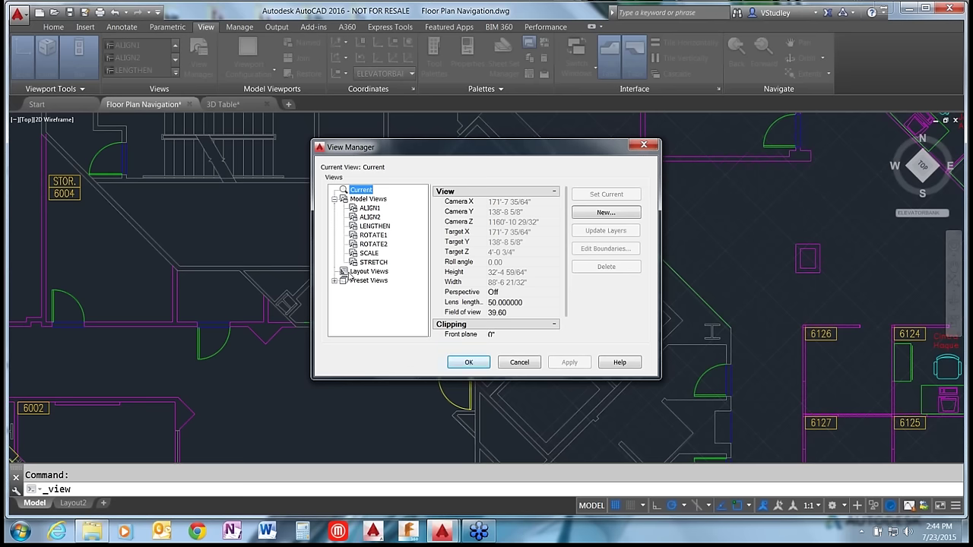
pyautogui.click(356, 274)
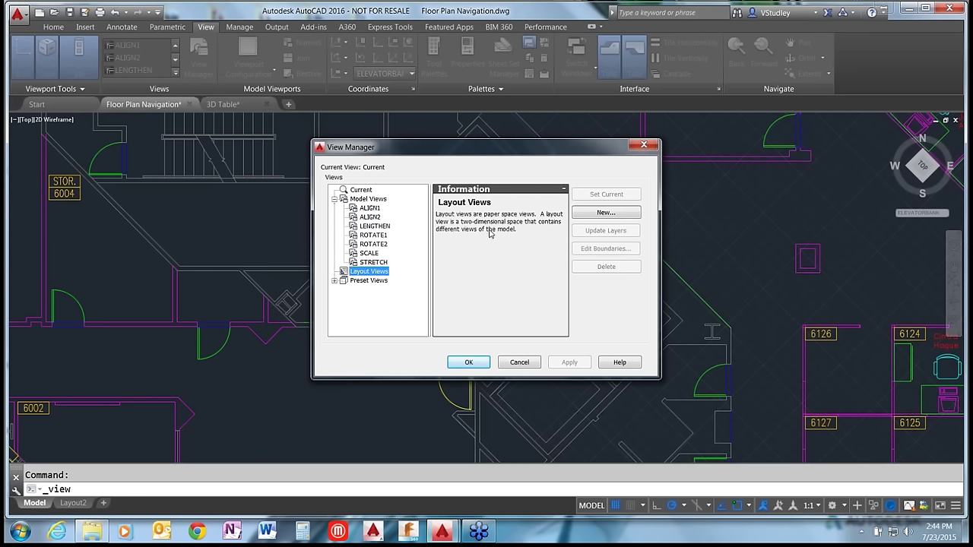
pyautogui.click(333, 283)
pyautogui.scroll(-1, 423, 263)
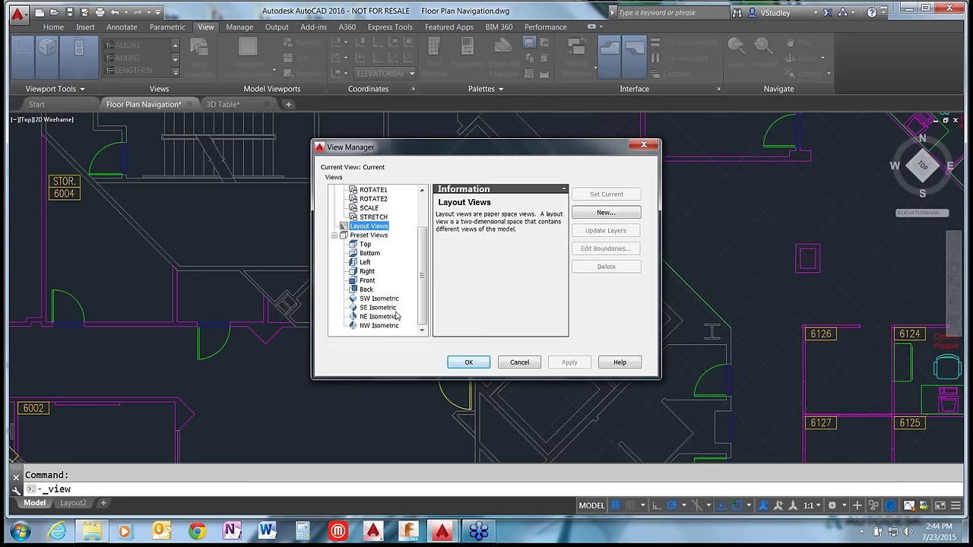
pyautogui.scroll(2, 424, 243)
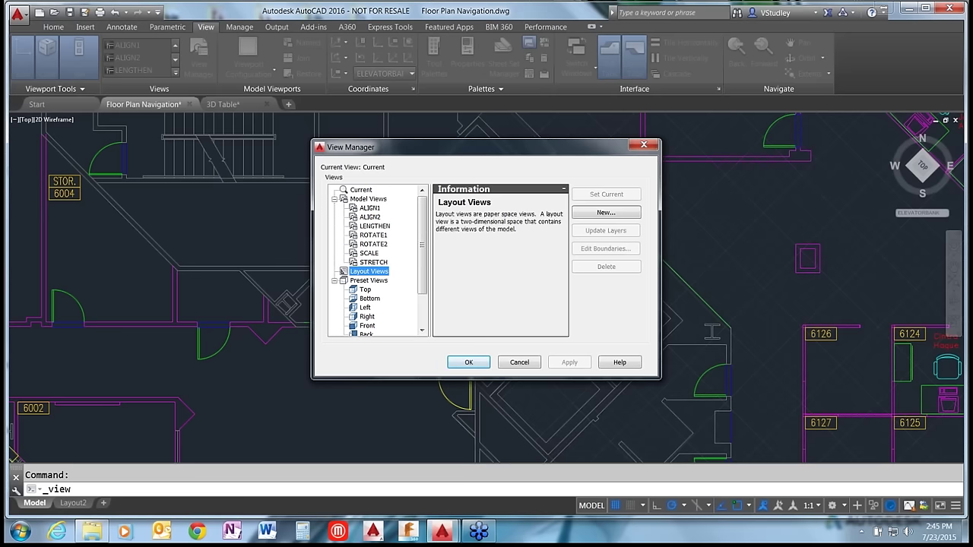
pyautogui.click(368, 199)
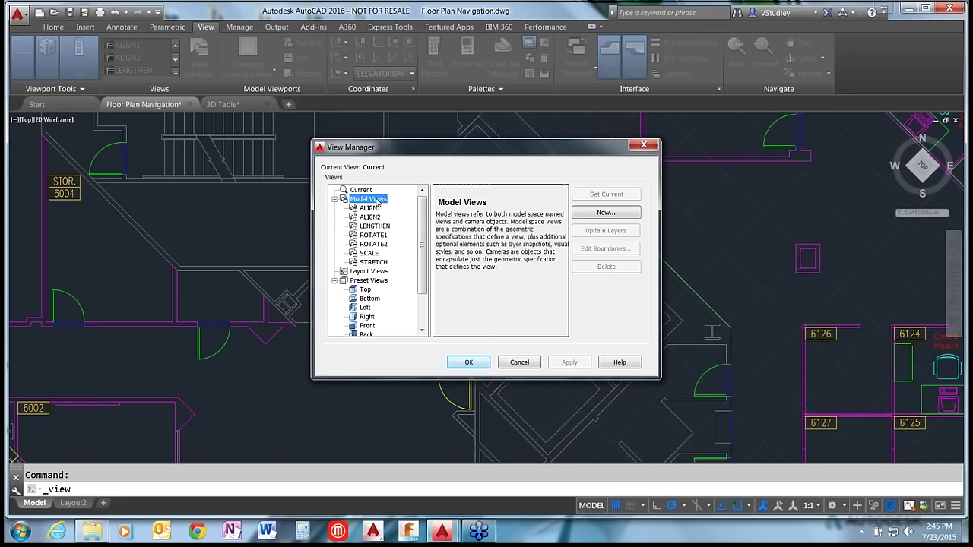
pyautogui.click(362, 189)
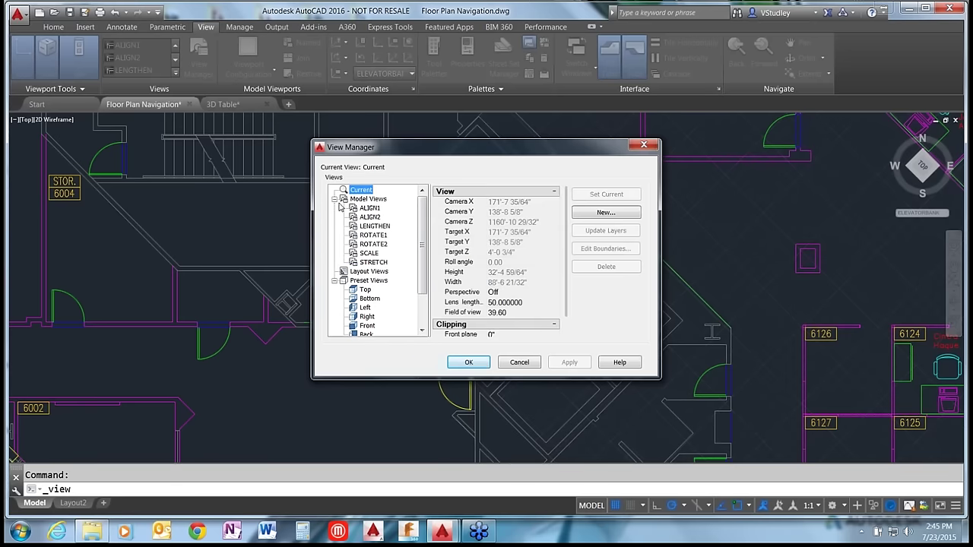
pyautogui.click(336, 281)
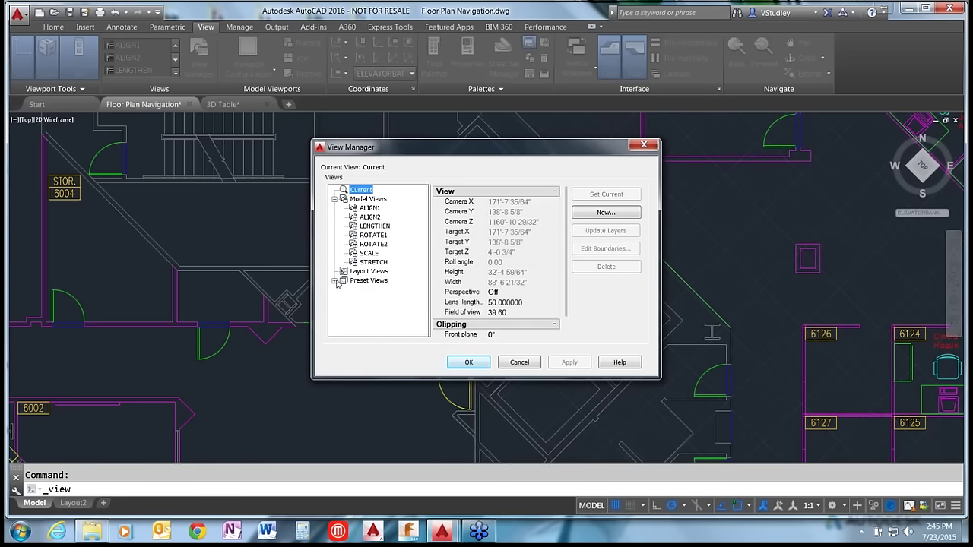
# Step: Start a new model view named ElevatorBank with the Still view type
pyautogui.click(605, 212)
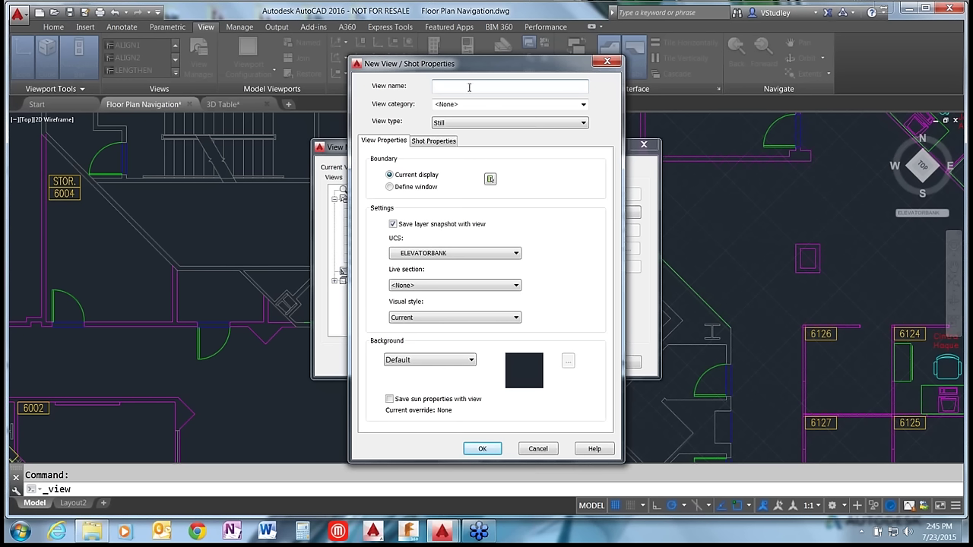
pyautogui.write('ElevatorBank')
pyautogui.click(568, 124)
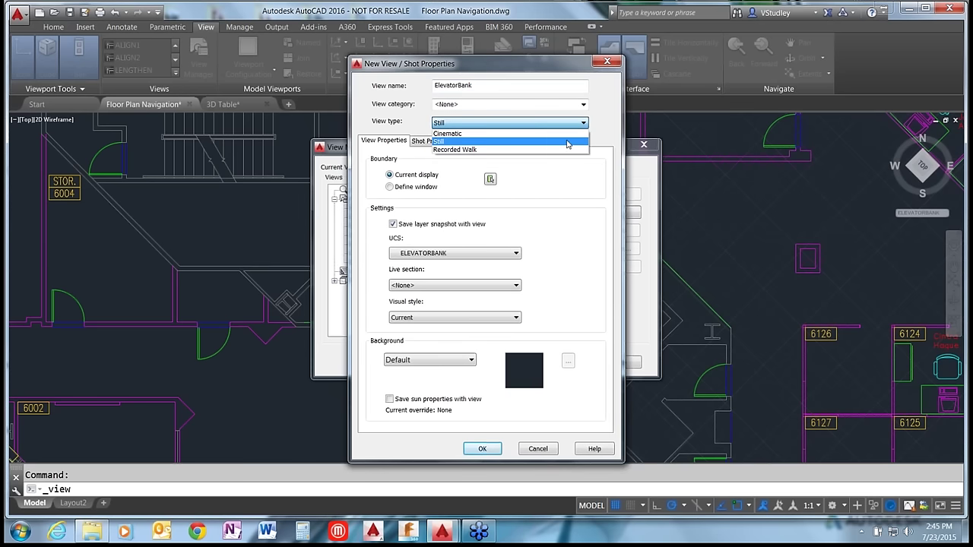
pyautogui.click(566, 141)
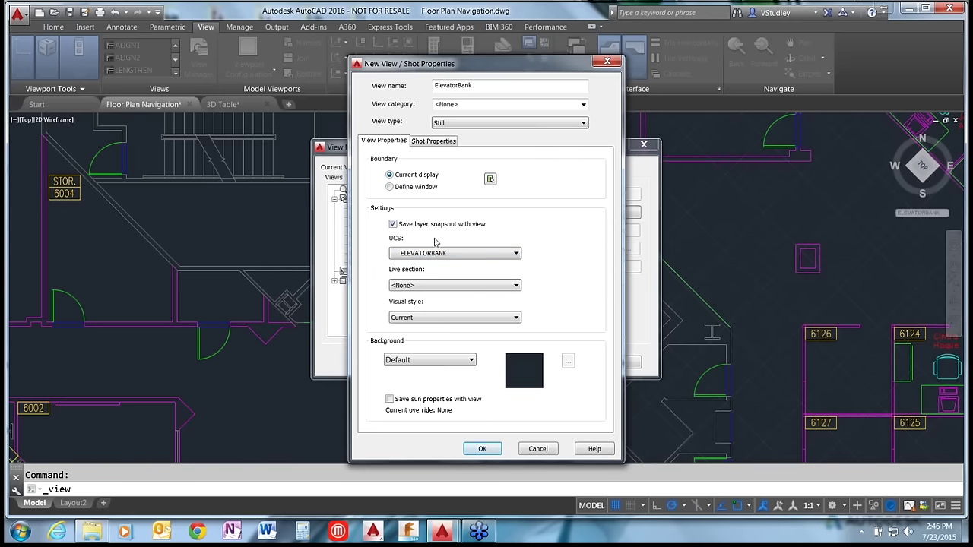
# Step: Save the new view with the ELEVATORBANK coordinate system and make it the current view
pyautogui.click(517, 253)
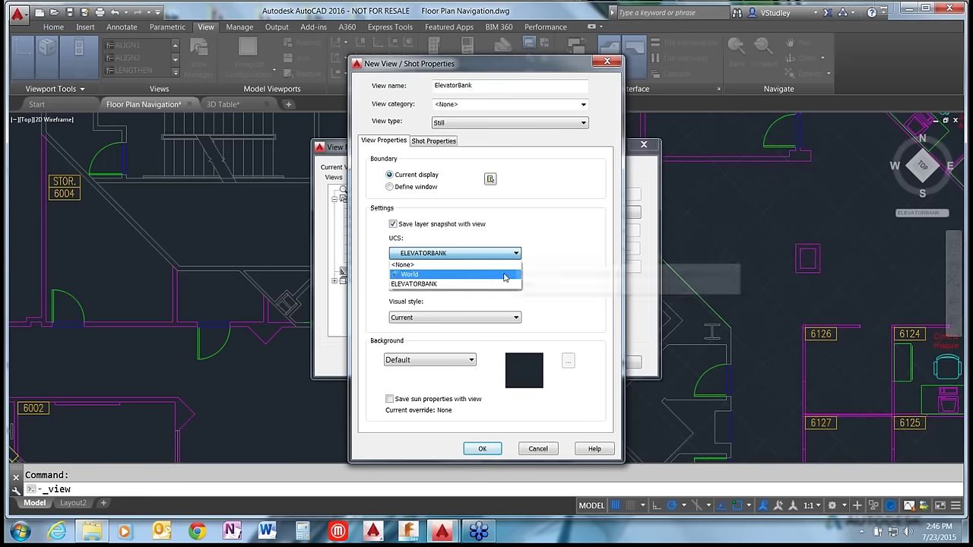
pyautogui.click(503, 274)
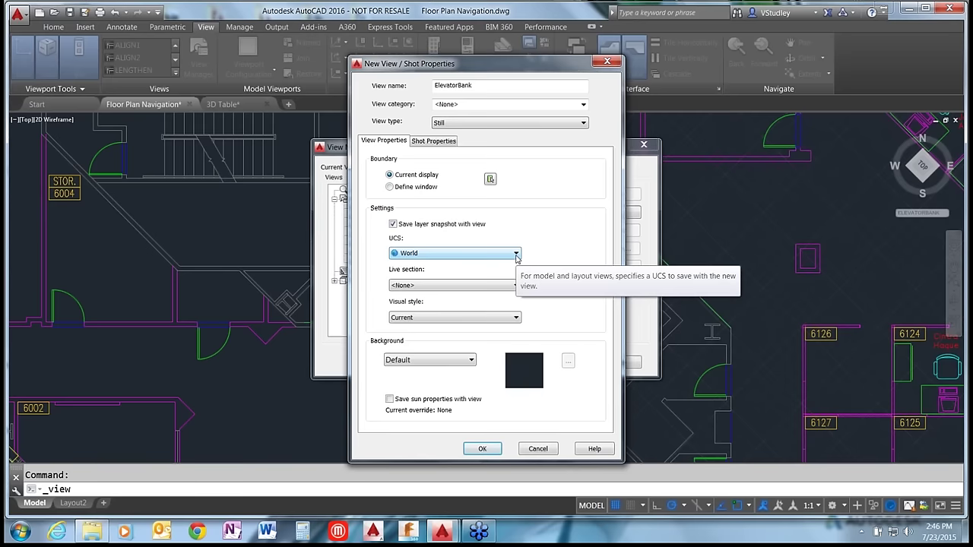
pyautogui.click(516, 254)
pyautogui.click(473, 285)
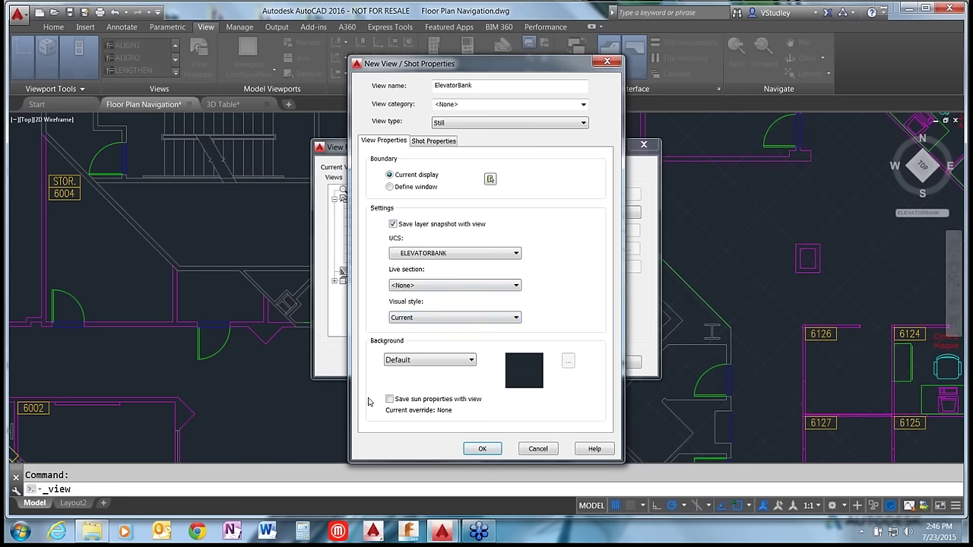
pyautogui.click(482, 449)
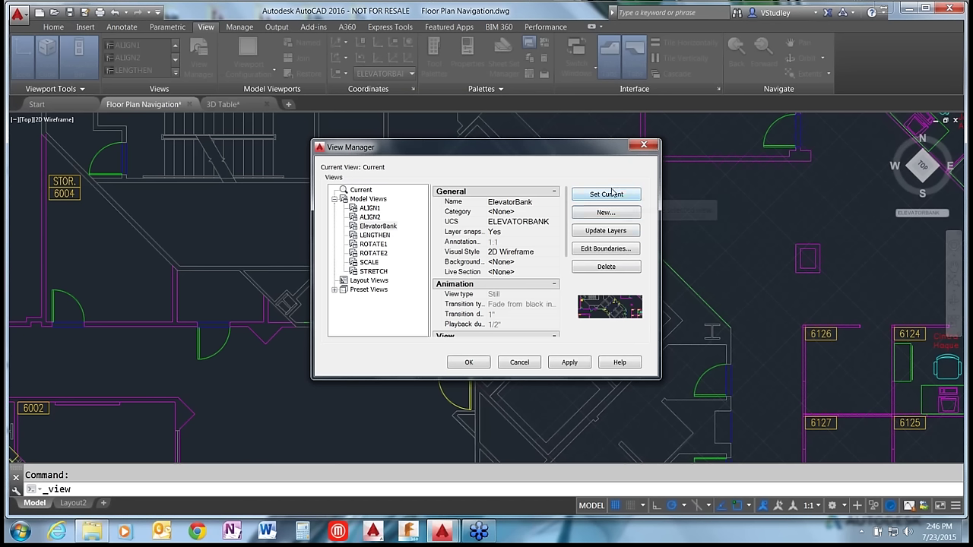
pyautogui.click(569, 363)
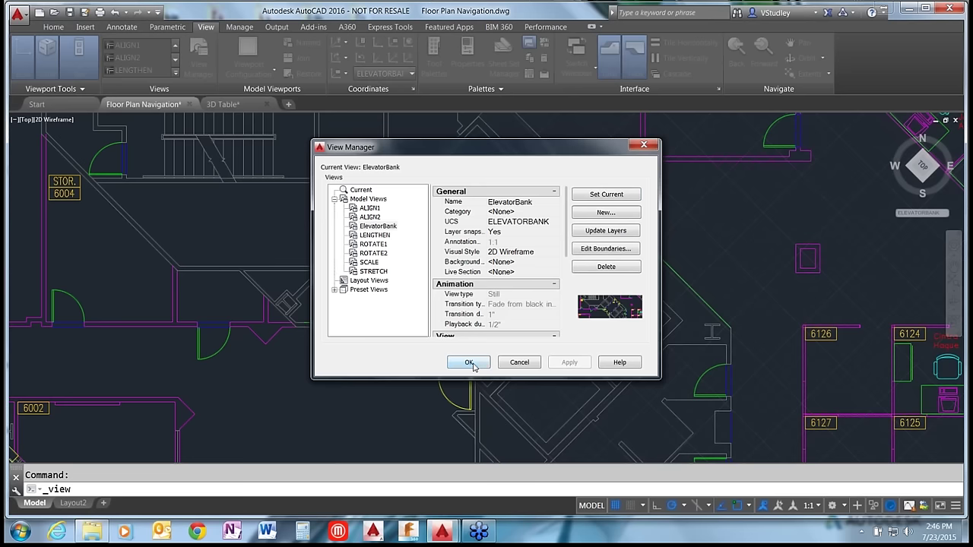
pyautogui.click(470, 363)
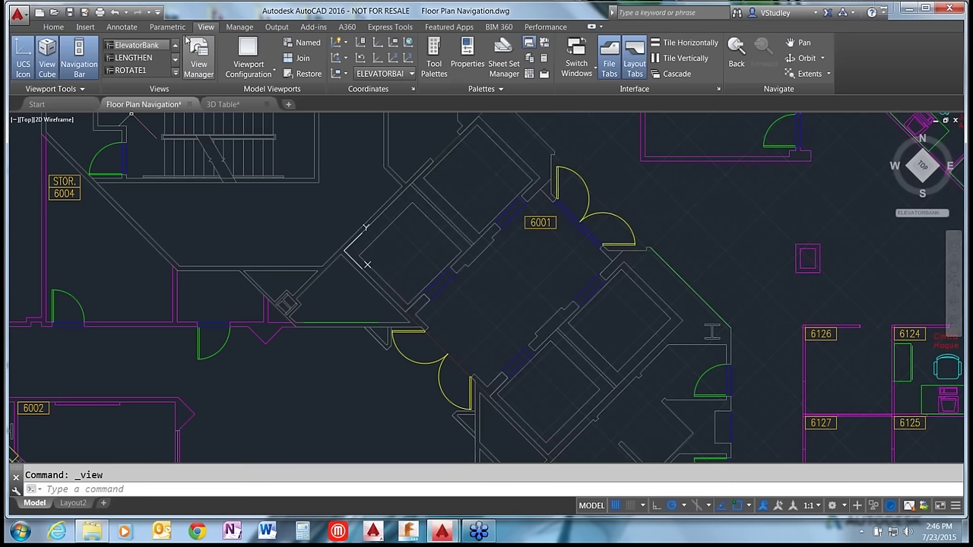
# Step: Restore the saved STRETCH view, followed by the saved ALIGN1 view
pyautogui.click(176, 72)
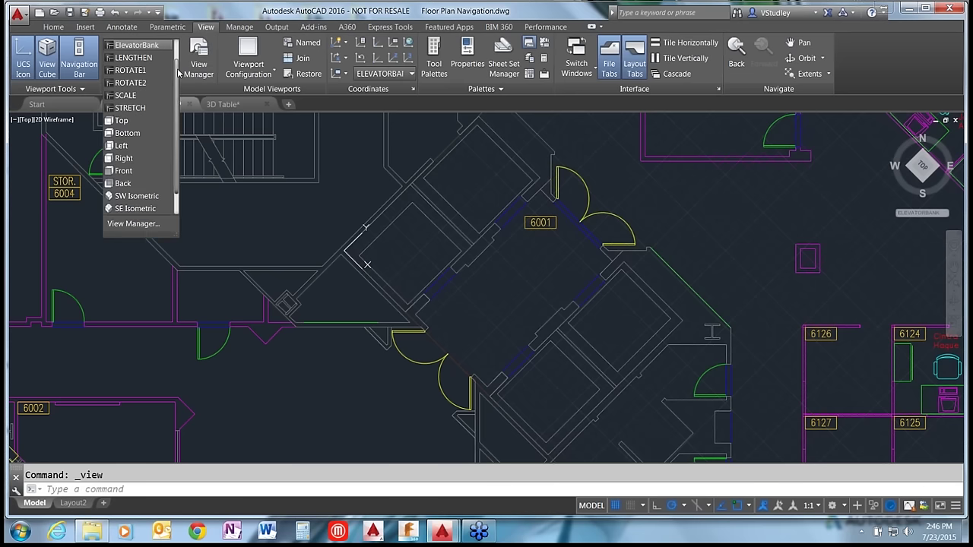
pyautogui.click(157, 108)
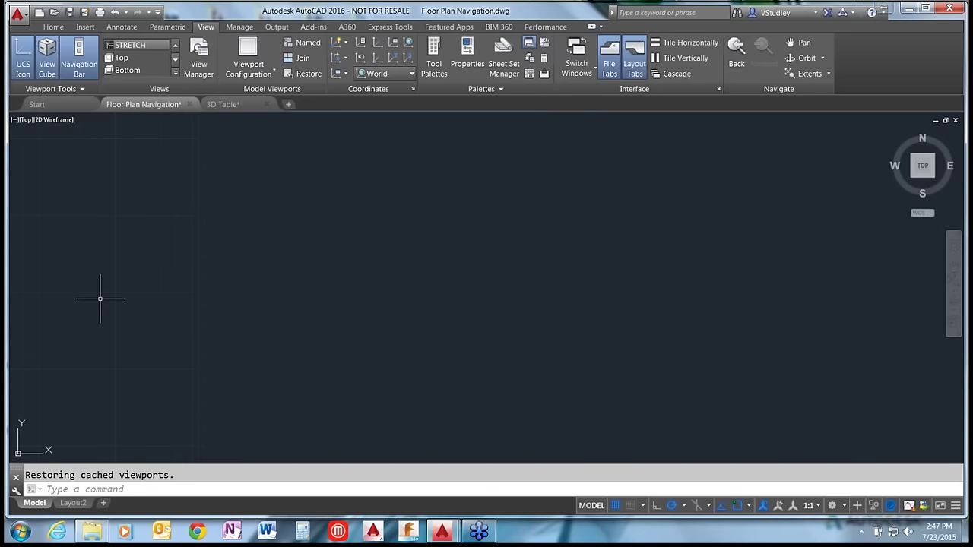
pyautogui.click(176, 74)
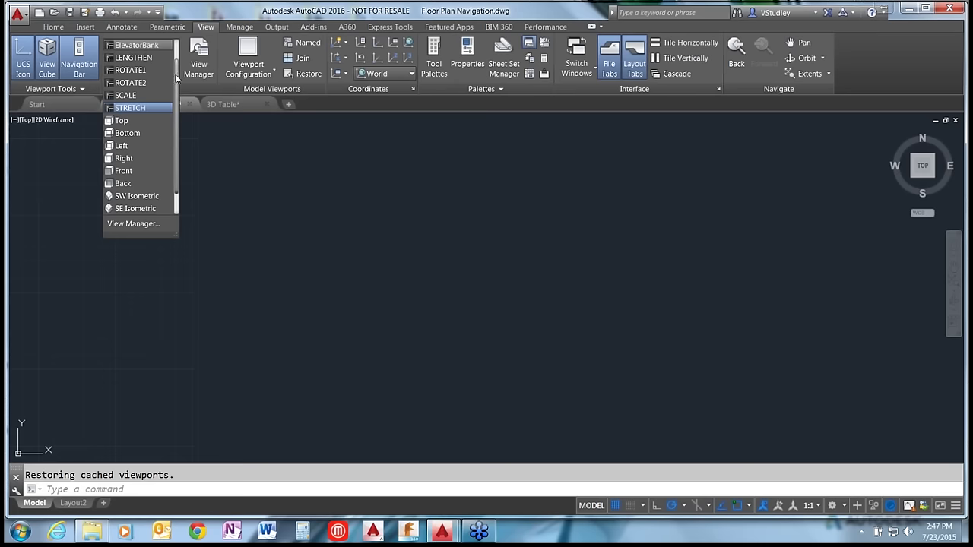
pyautogui.scroll(3, 149, 49)
pyautogui.click(134, 46)
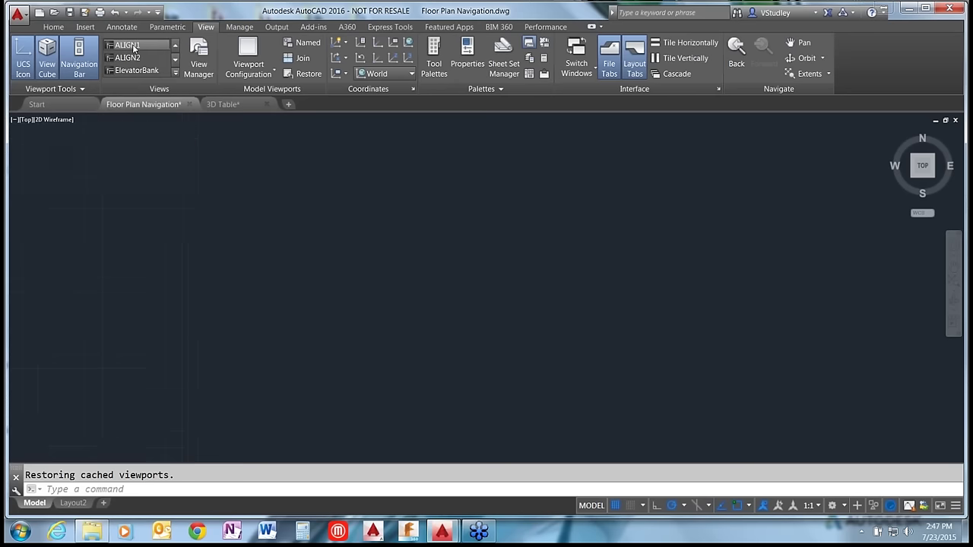
# Step: Restore the preset Top view to show the whole floor plan, and return to the saved ElevatorBank view
pyautogui.click(176, 71)
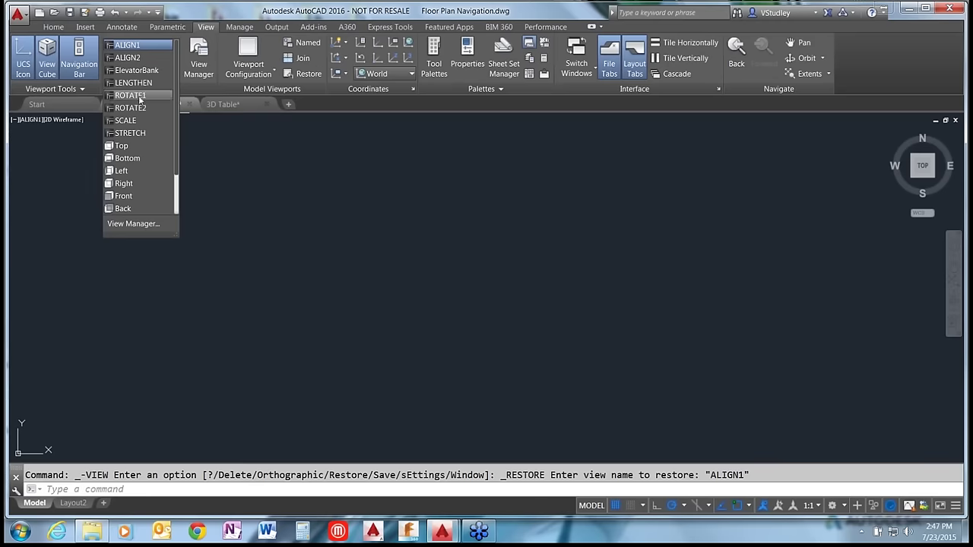
pyautogui.click(122, 146)
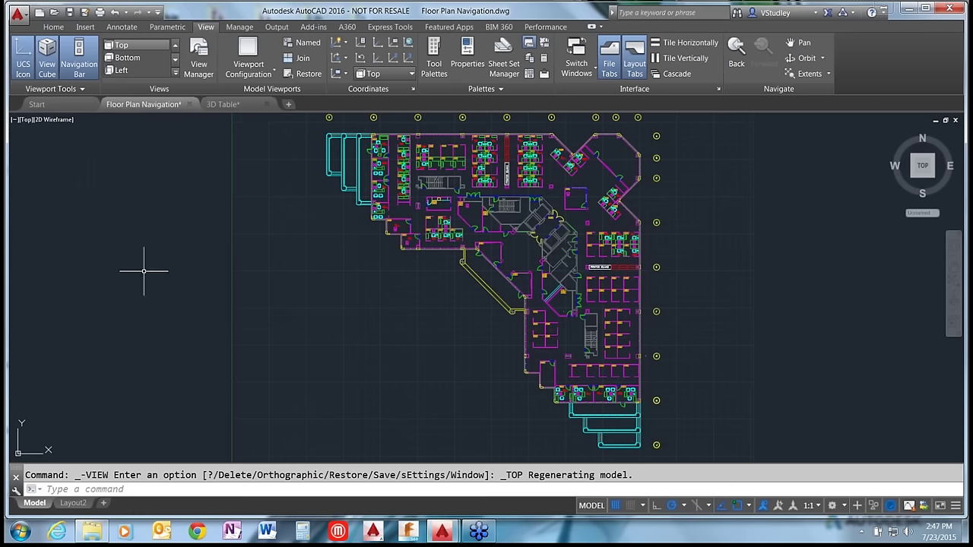
pyautogui.click(176, 73)
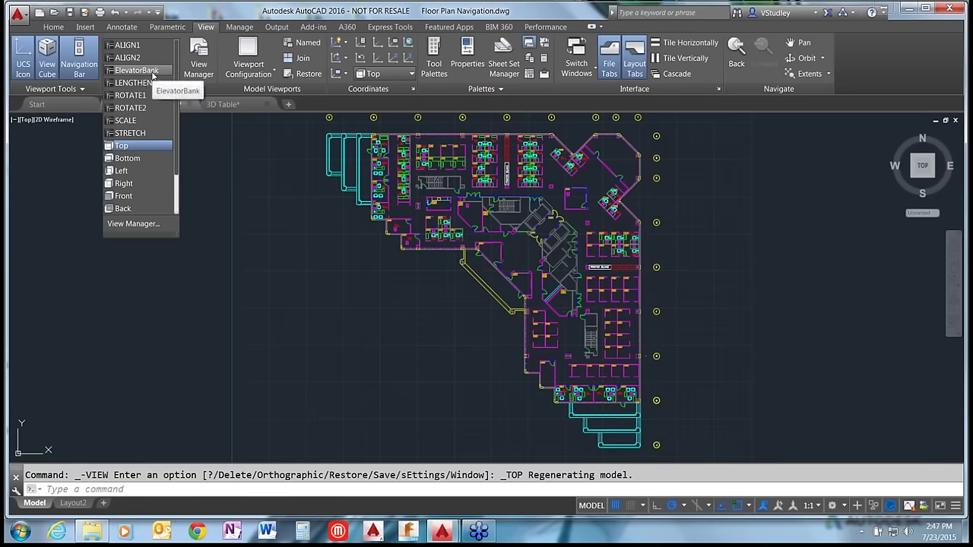
pyautogui.press('Escape')
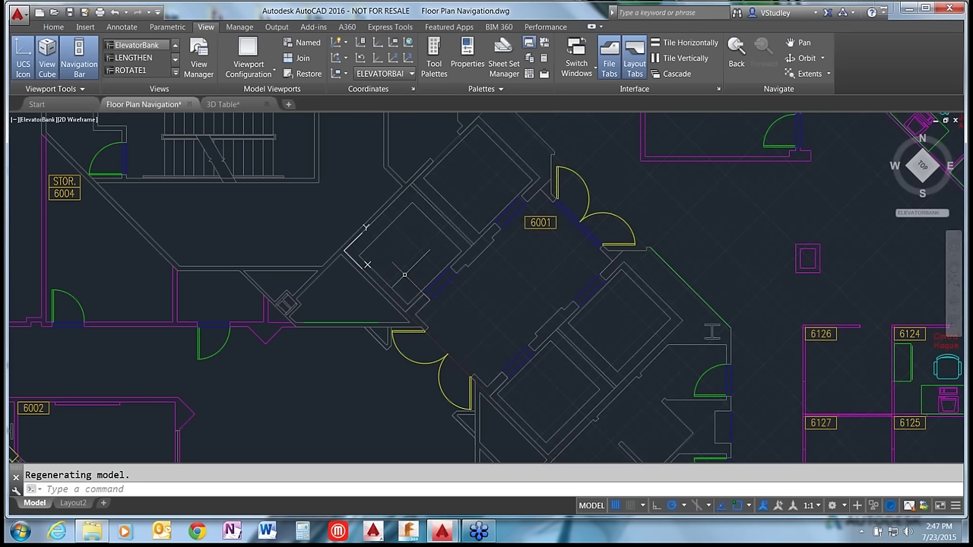
# Step: Switch to the 3D Table drawing and tilt its top view slightly with the 3DORBIT command
pyautogui.click(223, 105)
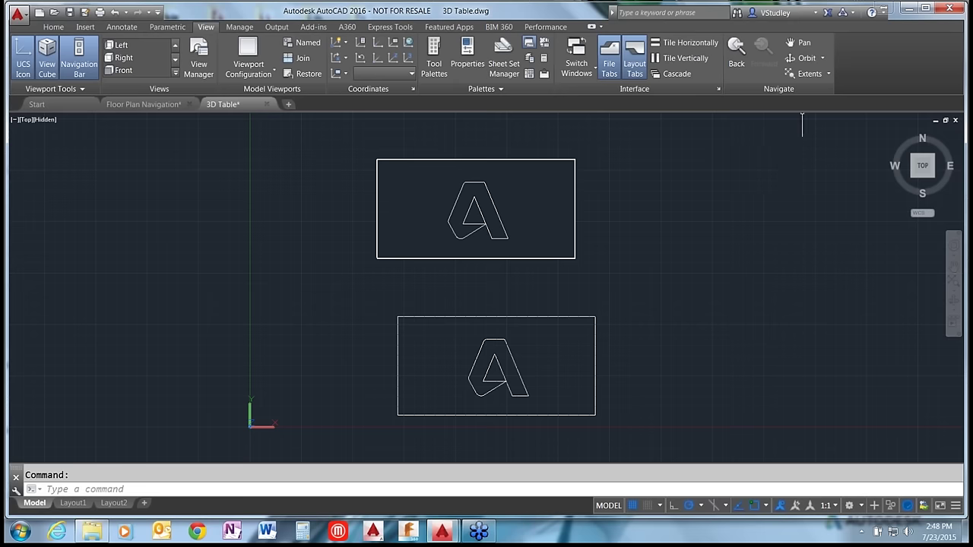
pyautogui.write('3DORBit')
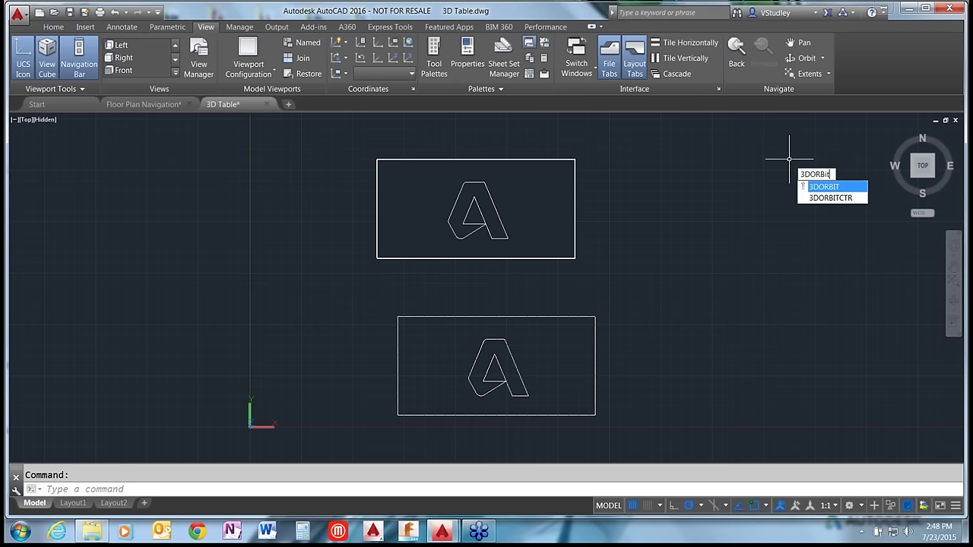
pyautogui.press('Return')
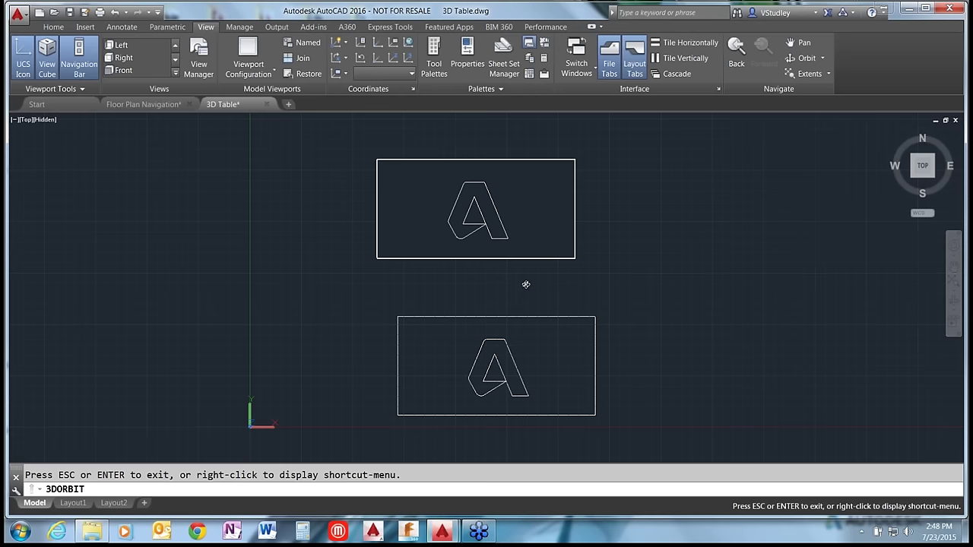
pyautogui.moveTo(526, 285); pyautogui.dragTo(569, 307)
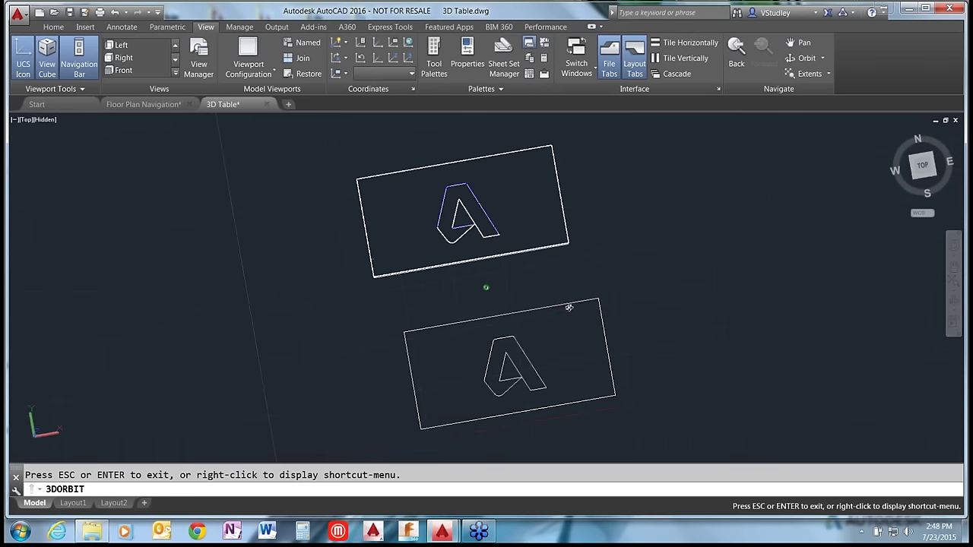
pyautogui.press('Escape')
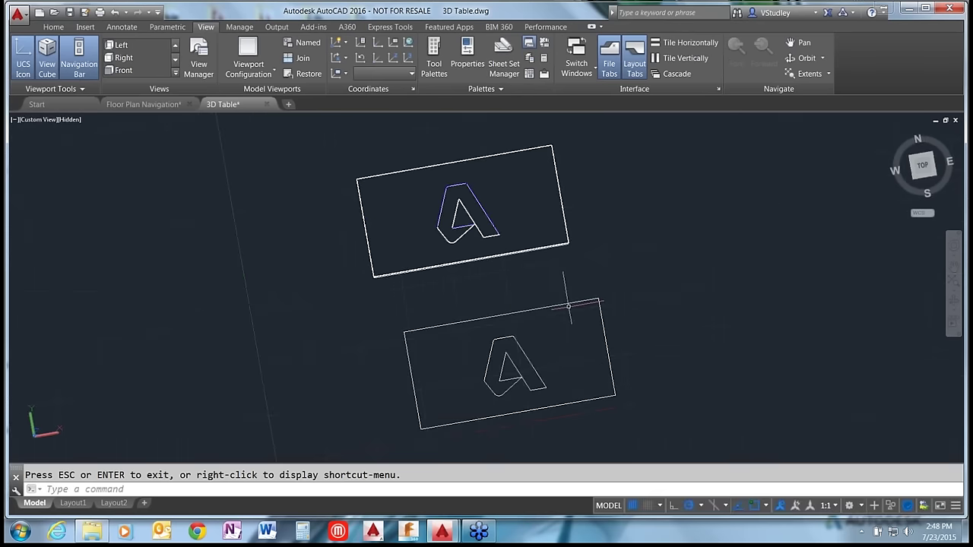
pyautogui.click(647, 260)
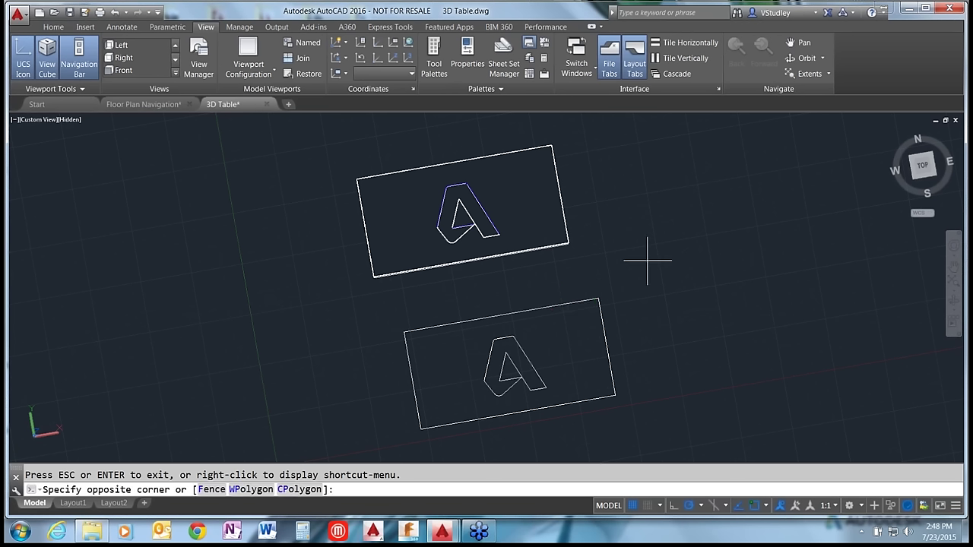
pyautogui.moveTo(646, 259)
pyautogui.mouseDown()
pyautogui.moveTo(619, 266)
pyautogui.moveTo(628, 275)
pyautogui.mouseUp()
pyautogui.press('Escape')
pyautogui.press('Escape')
pyautogui.press('Escape')
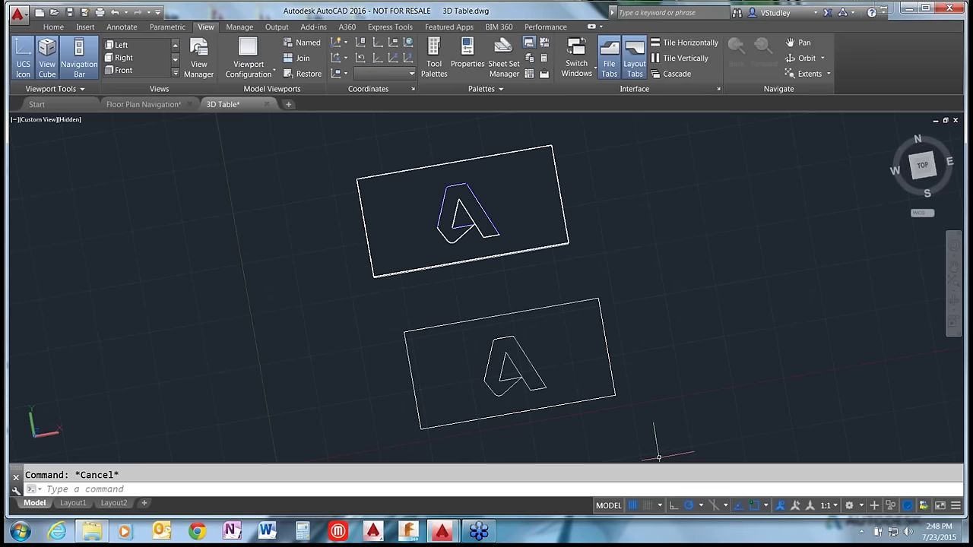
# Step: Orbit freely around the table to a raised front view showing its top and legs
pyautogui.moveTo(658, 457)
pyautogui.mouseDown()
pyautogui.moveTo(630, 409)
pyautogui.moveTo(632, 363)
pyautogui.mouseUp()
pyautogui.keyDown('shift'); pyautogui.moveTo(632, 363); pyautogui.dragTo(621, 348, button='middle'); pyautogui.keyUp('shift')
pyautogui.press('Escape')
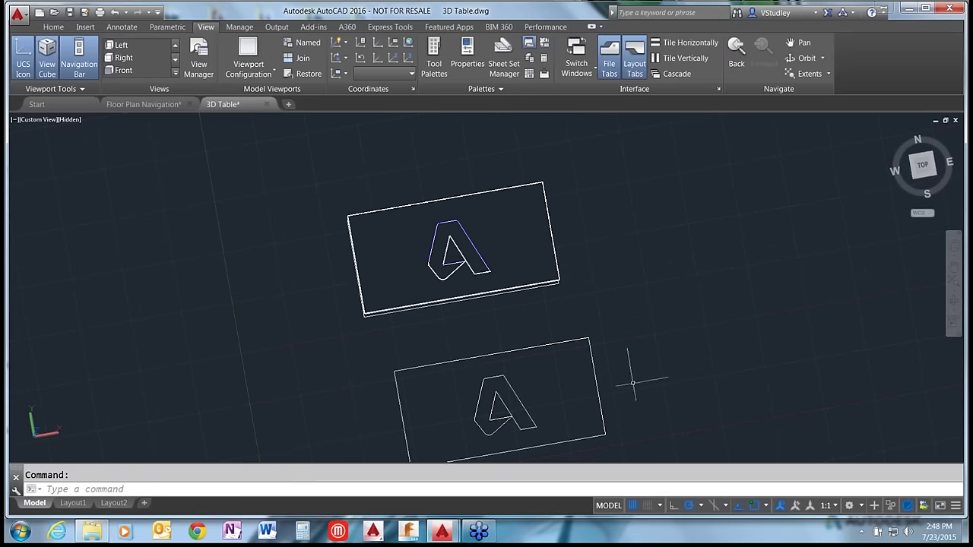
pyautogui.keyDown('shift'); pyautogui.moveTo(608, 298); pyautogui.dragTo(265, 307, button='middle'); pyautogui.keyUp('shift')
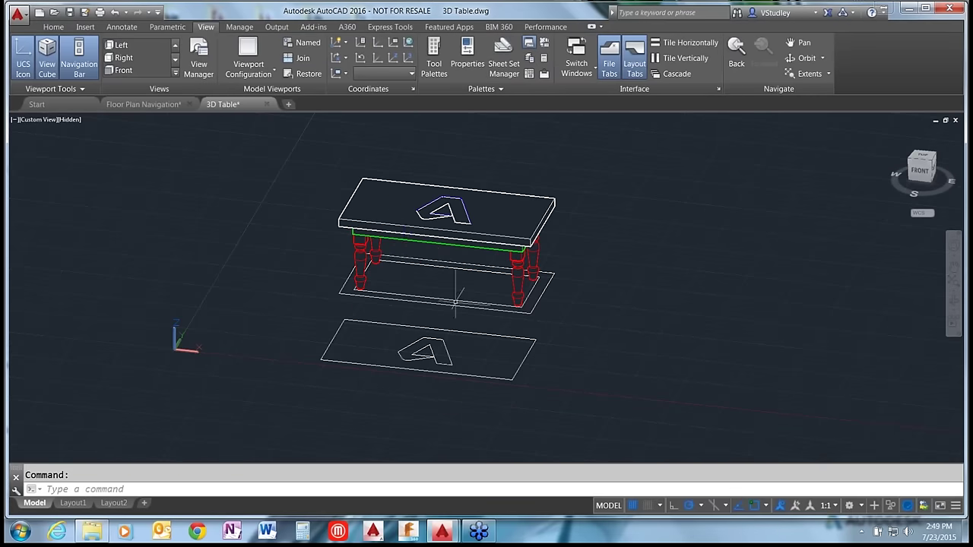
# Step: Zoom far out from the table and fit the drawing's extents back into the view
pyautogui.scroll(-4, 453, 304)
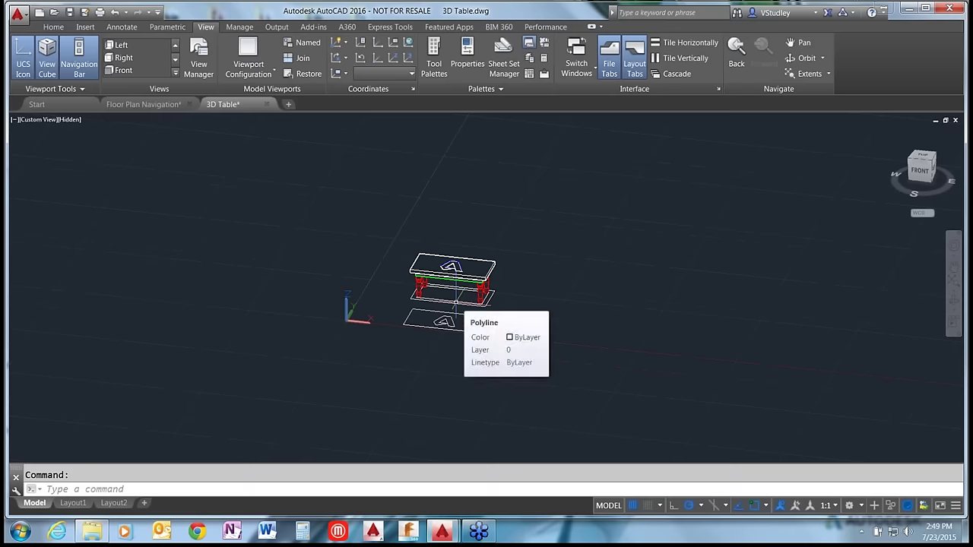
pyautogui.scroll(-2, 456, 302)
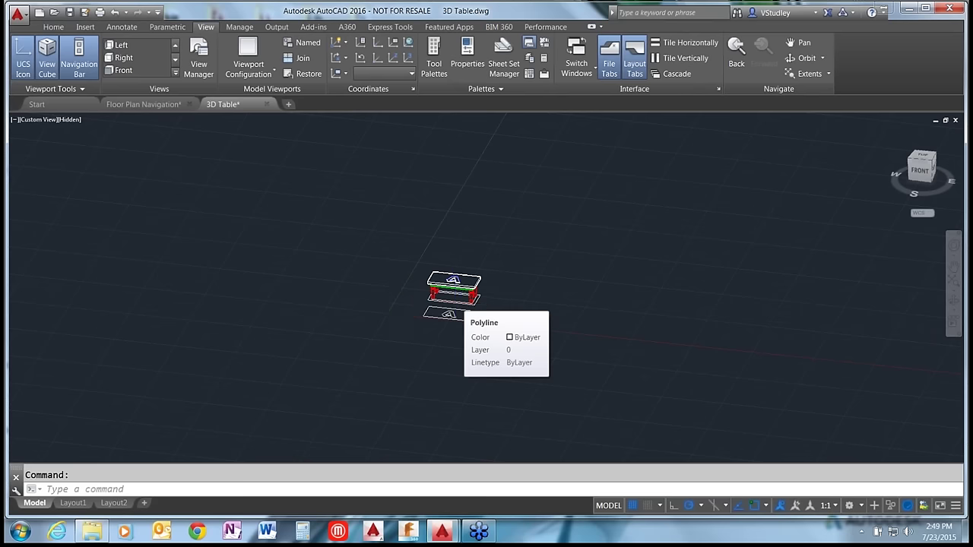
pyautogui.scroll(-2, 454, 304)
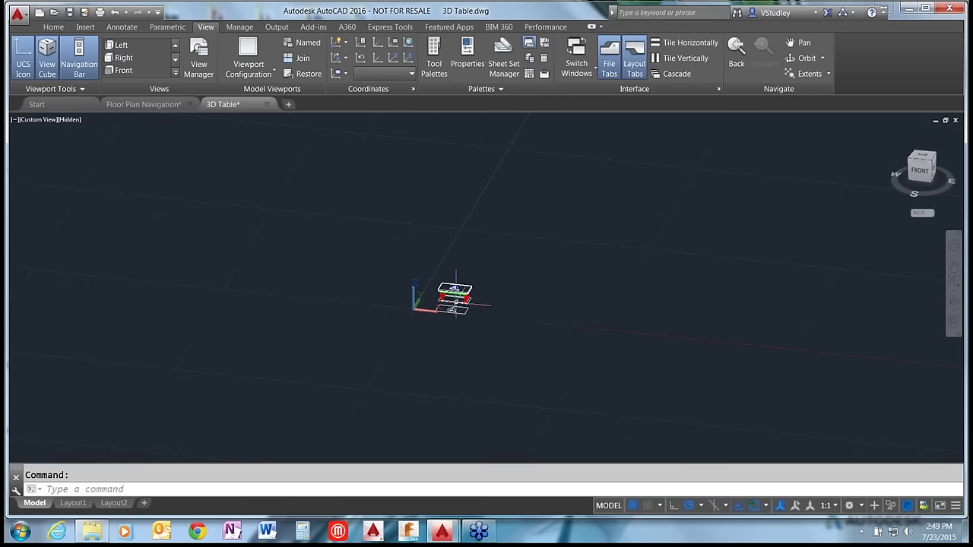
pyautogui.middleClick(456, 303)
pyautogui.middleClick(455, 302)
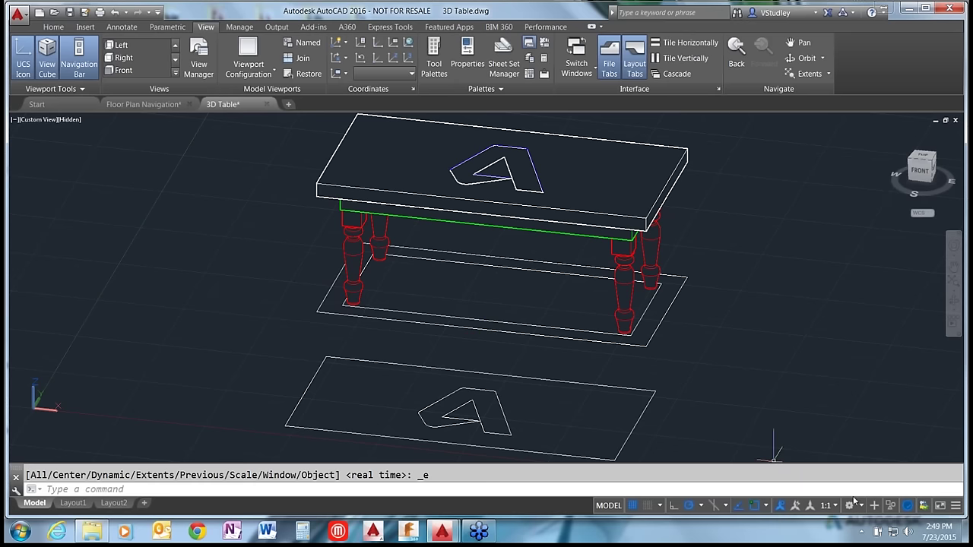
# Step: Add the Dynamic UCS toggle to the status bar
pyautogui.click(956, 507)
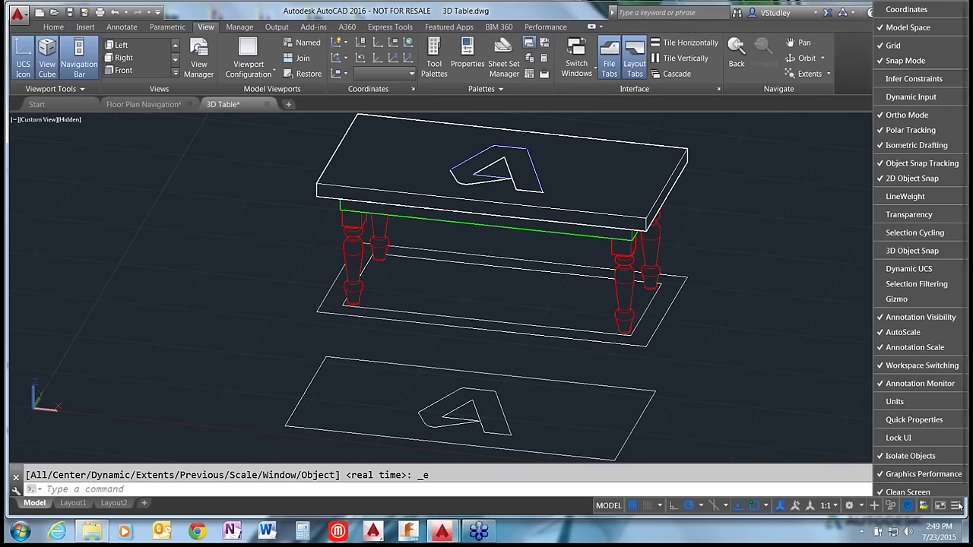
pyautogui.click(910, 269)
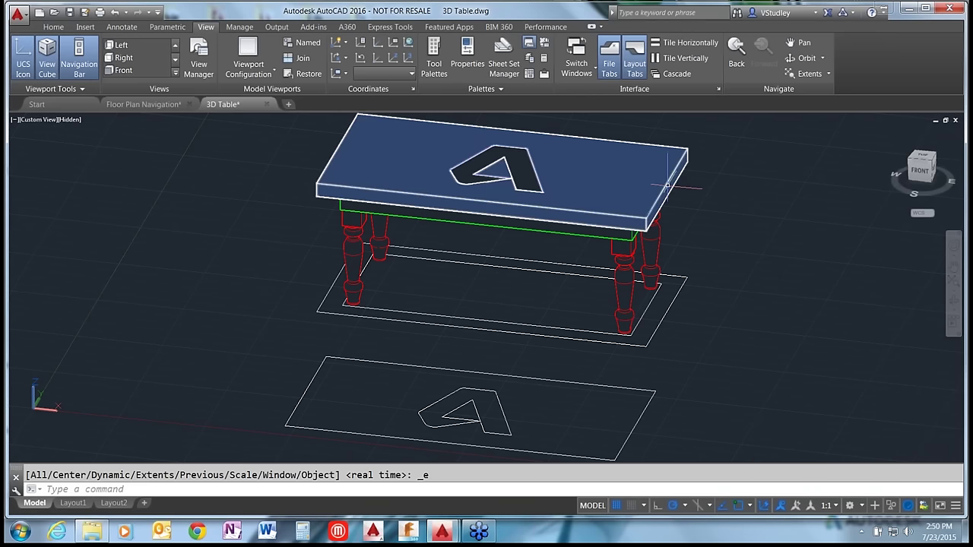
# Step: Start the LINE command and examine how Dynamic UCS aligns to the table's top edge and apron faces, without placing a point
pyautogui.write('line')
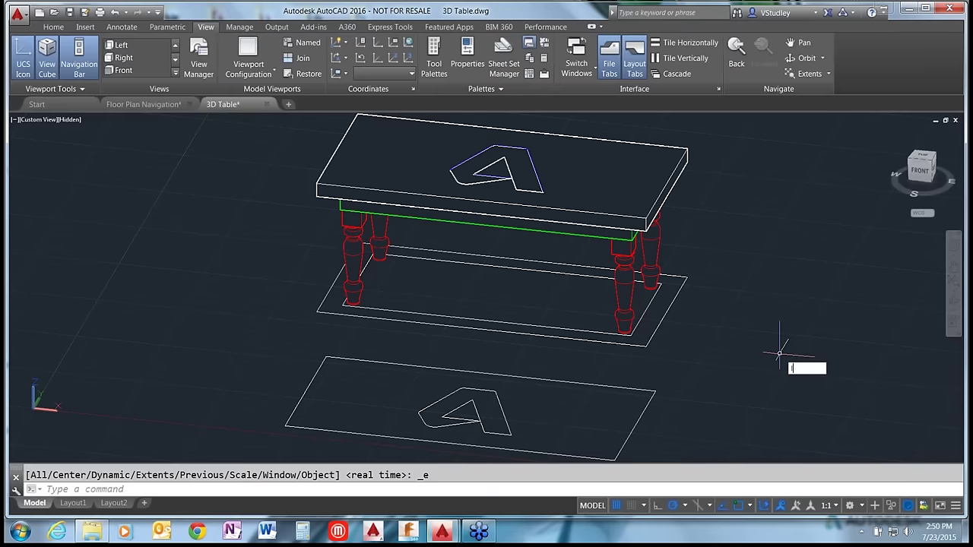
pyautogui.press('Return')
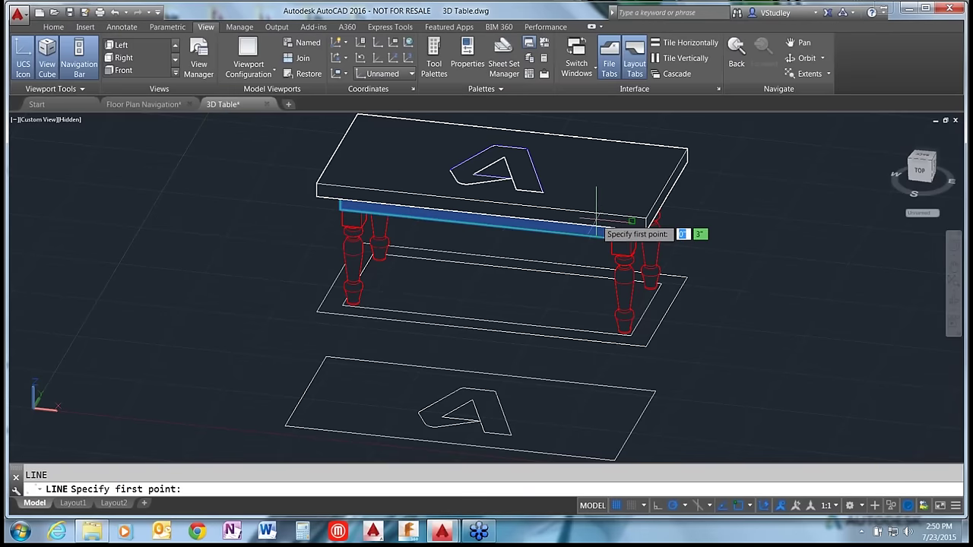
pyautogui.scroll(5, 623, 243)
pyautogui.scroll(-4, 608, 372)
pyautogui.scroll(2, 655, 325)
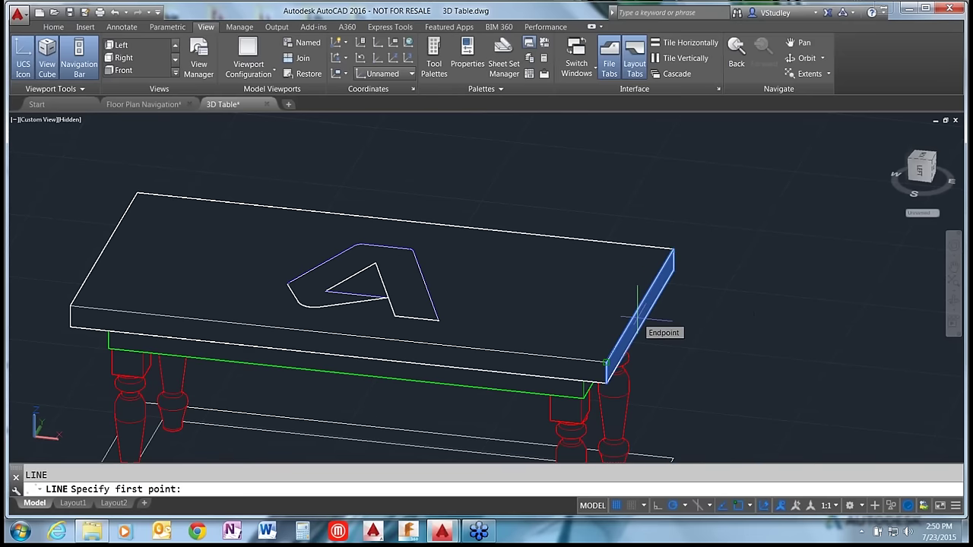
pyautogui.keyDown('shift'); pyautogui.moveTo(357, 273); pyautogui.dragTo(439, 208, button='middle'); pyautogui.keyUp('shift')
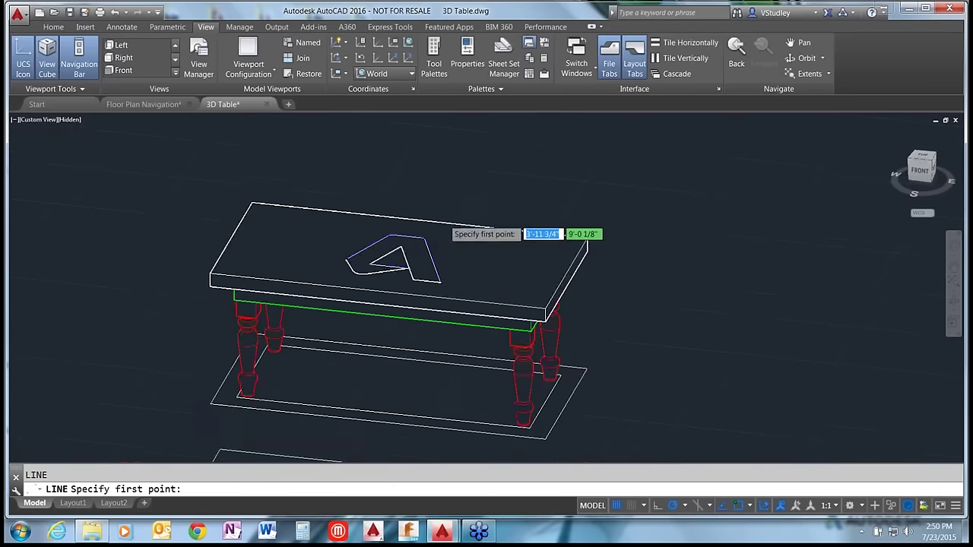
pyautogui.scroll(2, 247, 370)
pyautogui.scroll(2, 248, 370)
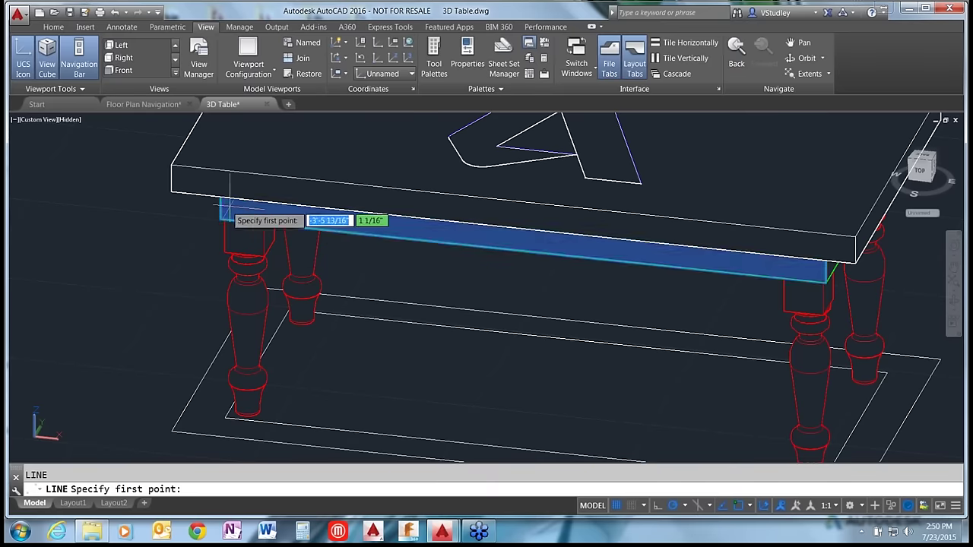
pyautogui.scroll(-2, 190, 216)
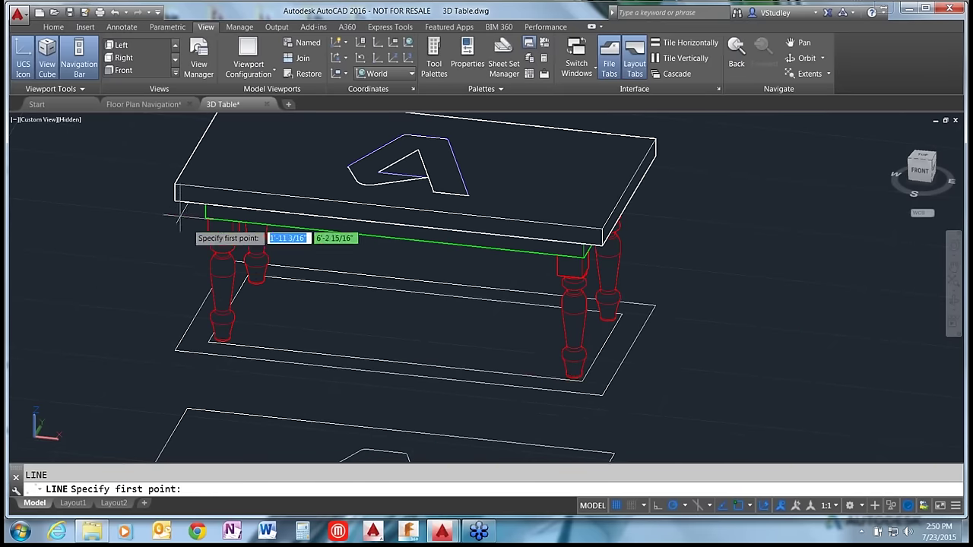
pyautogui.press('Escape')
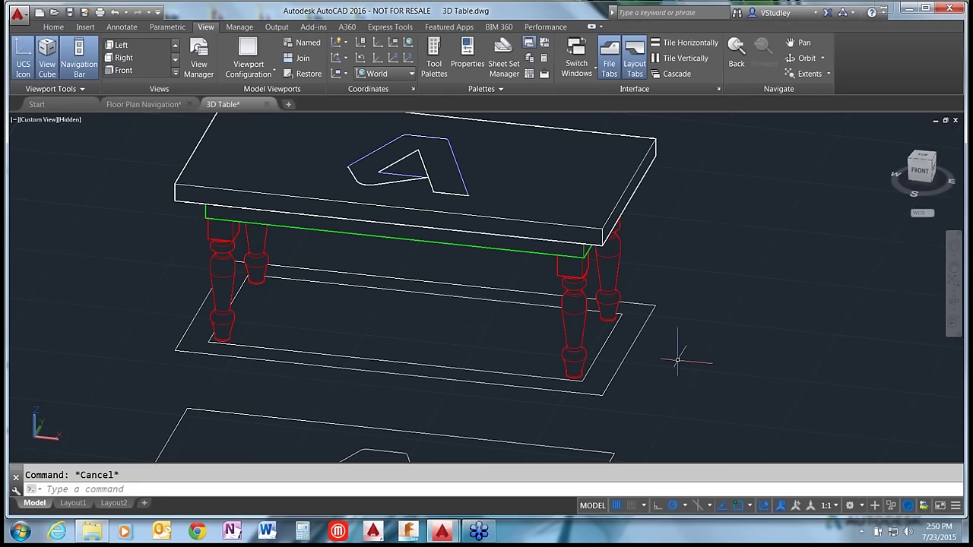
# Step: Switch to the Floor Plan Navigation drawing and zoom to its extents with the ZOOM command
pyautogui.click(127, 104)
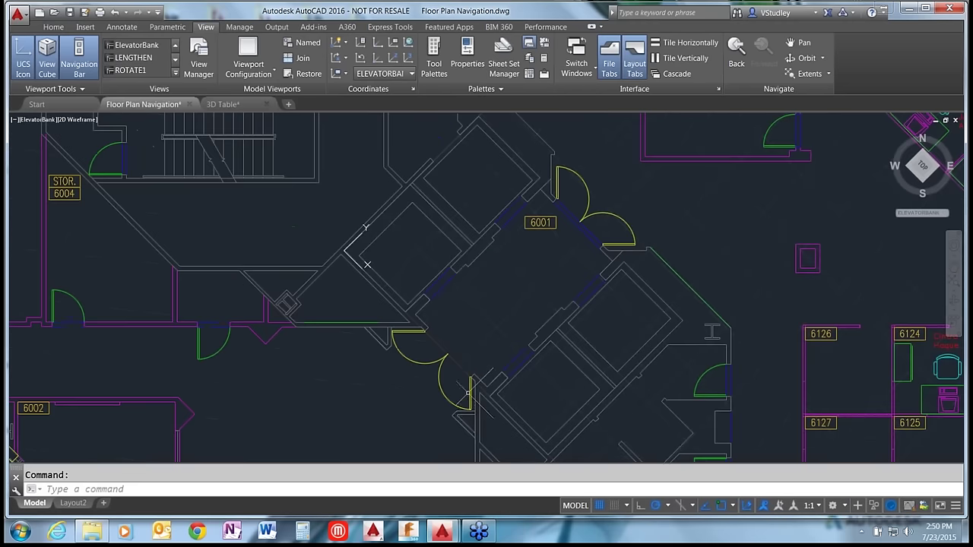
pyautogui.scroll(-5, 496, 278)
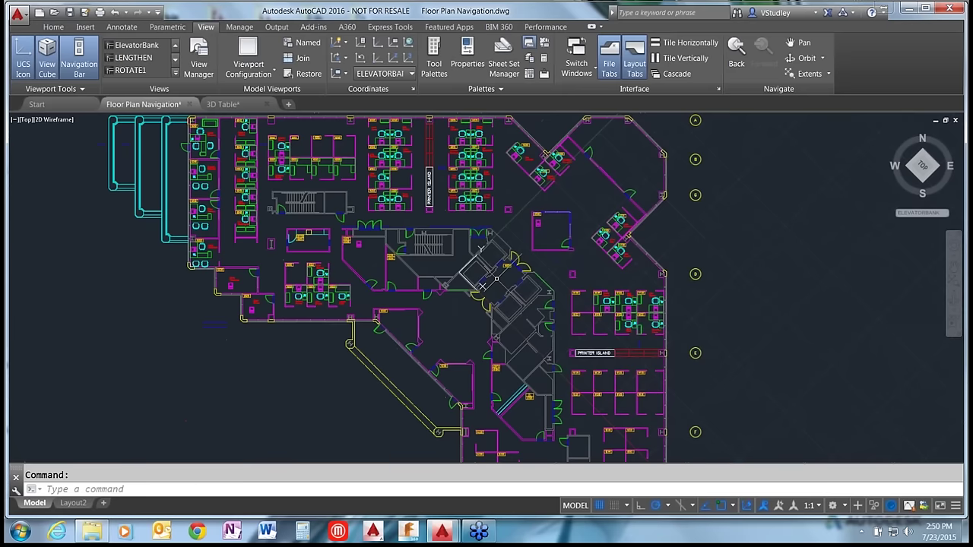
pyautogui.write('z')
pyautogui.press('Return')
pyautogui.write('e')
pyautogui.press('Return')
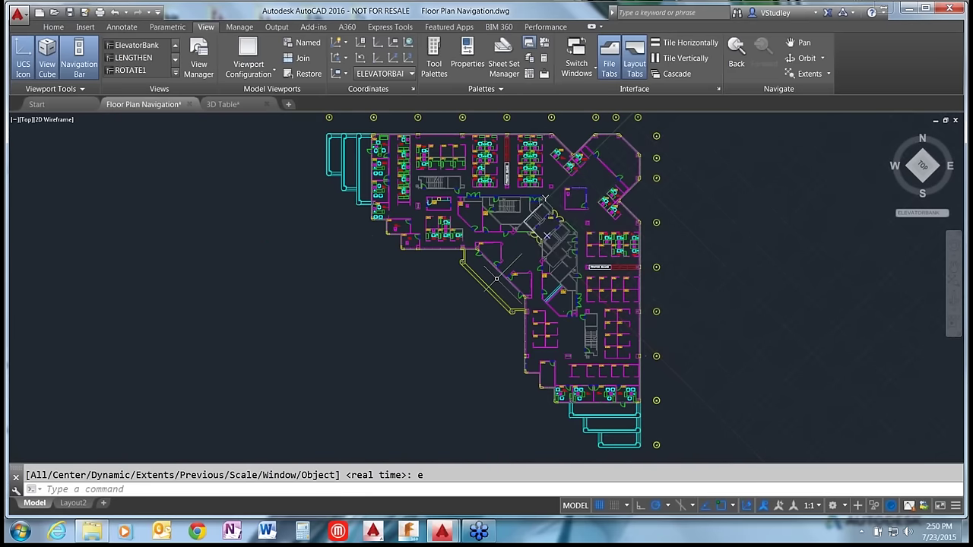
# Step: Set the floor plan's coordinate system back to World with the UCS command
pyautogui.write('ucs')
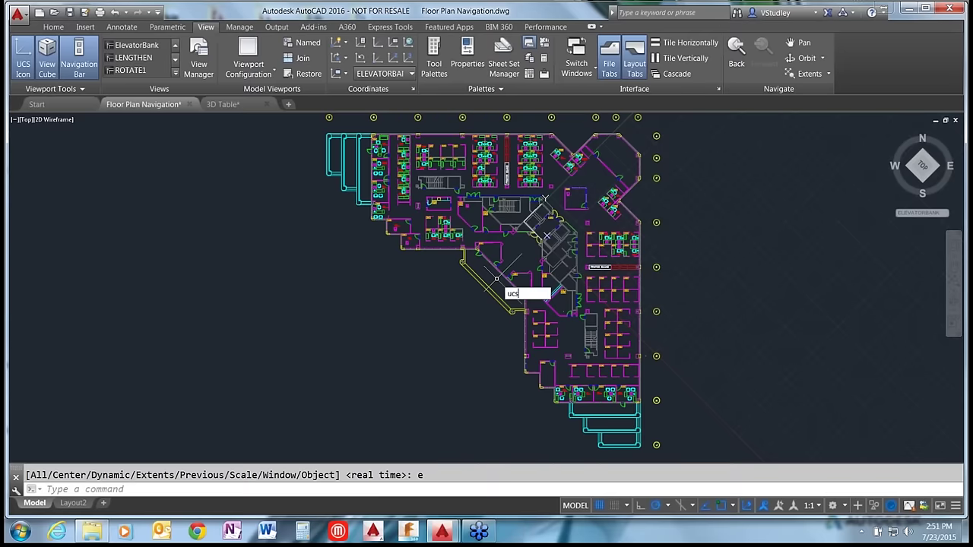
pyautogui.press('Return')
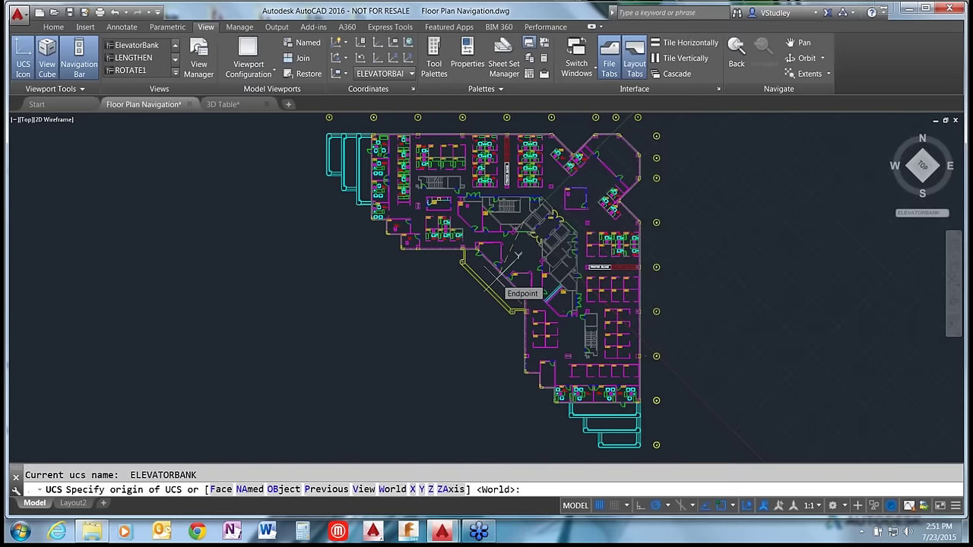
pyautogui.press('Return')
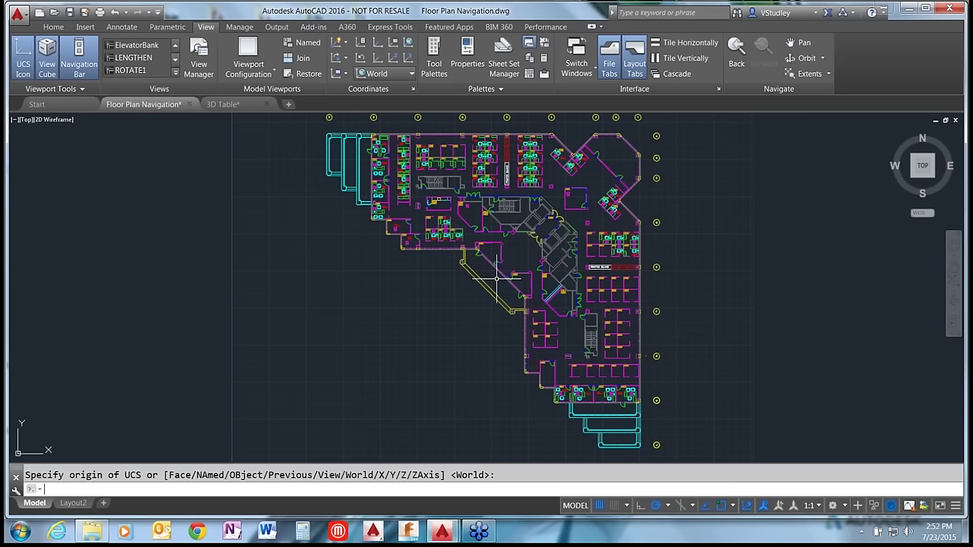
pyautogui.press('Return')
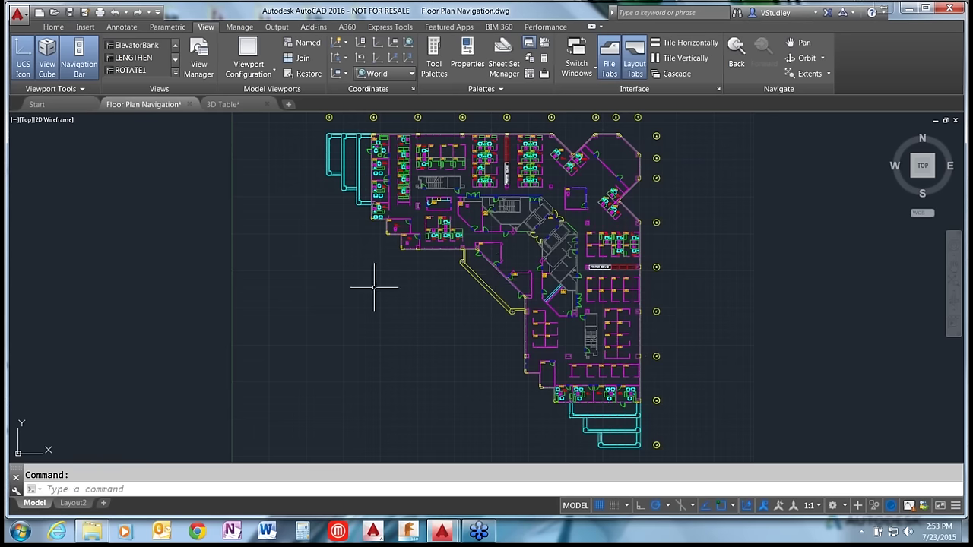
# Step: Open Layout2 and activate model space inside its floor plan viewport
pyautogui.click(70, 503)
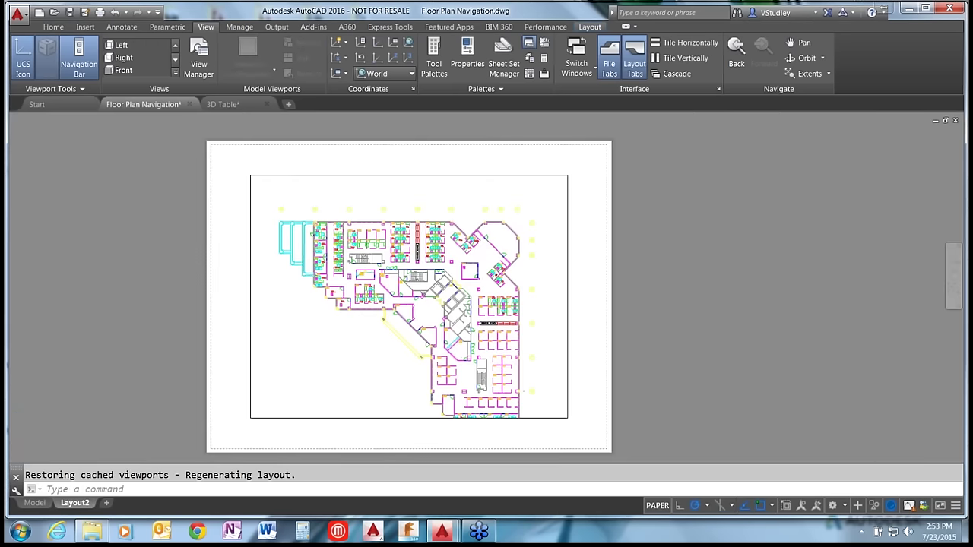
pyautogui.scroll(2, 354, 346)
pyautogui.scroll(-2, 403, 346)
pyautogui.doubleClick(372, 344)
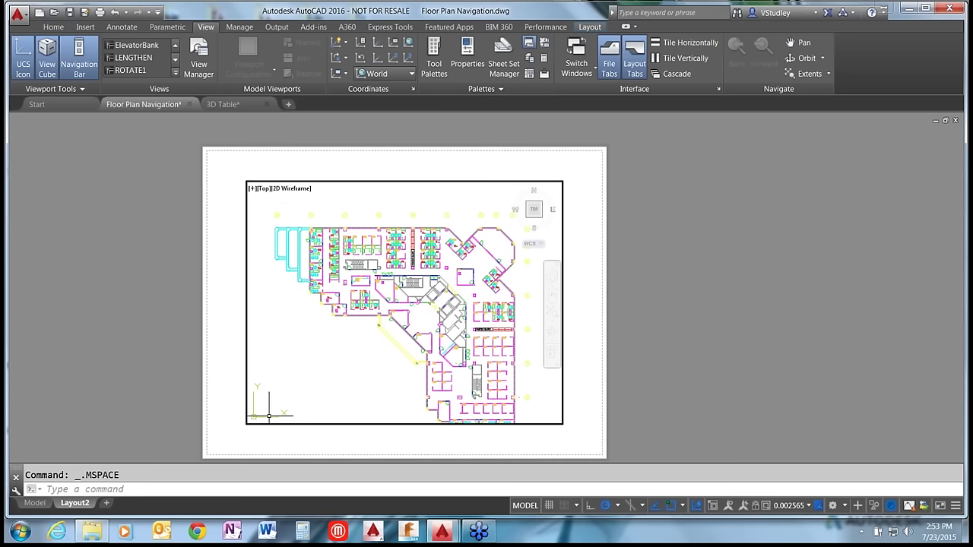
# Step: Align the viewport's UCS to an angled wall line of the elevator bank with the Object option
pyautogui.click(269, 415)
pyautogui.rightClick(267, 416)
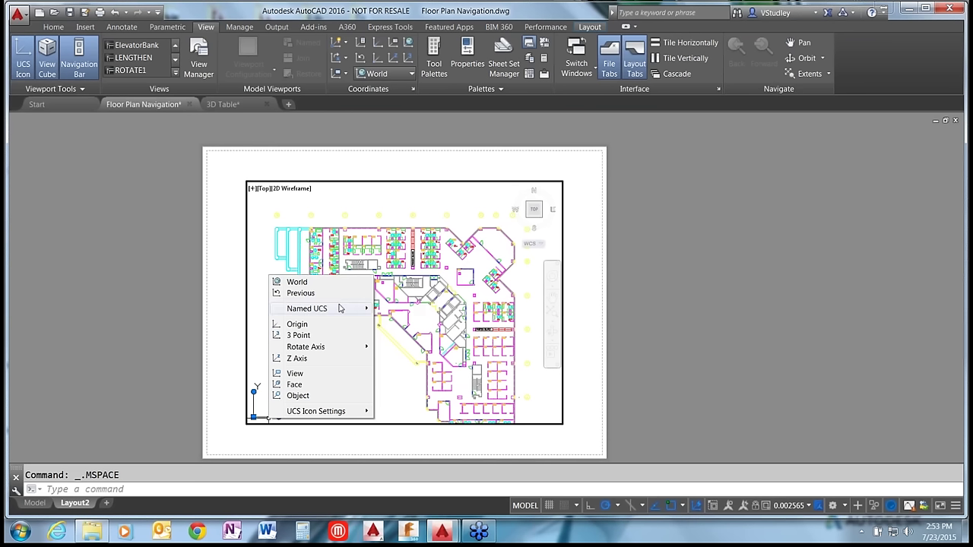
pyautogui.moveTo(340, 308)
pyautogui.moveTo(304, 348)
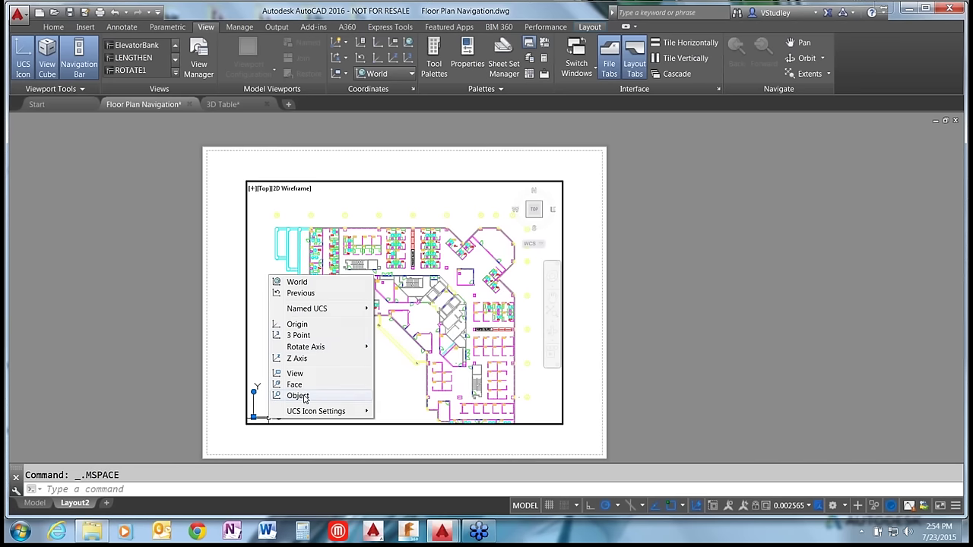
pyautogui.click(298, 396)
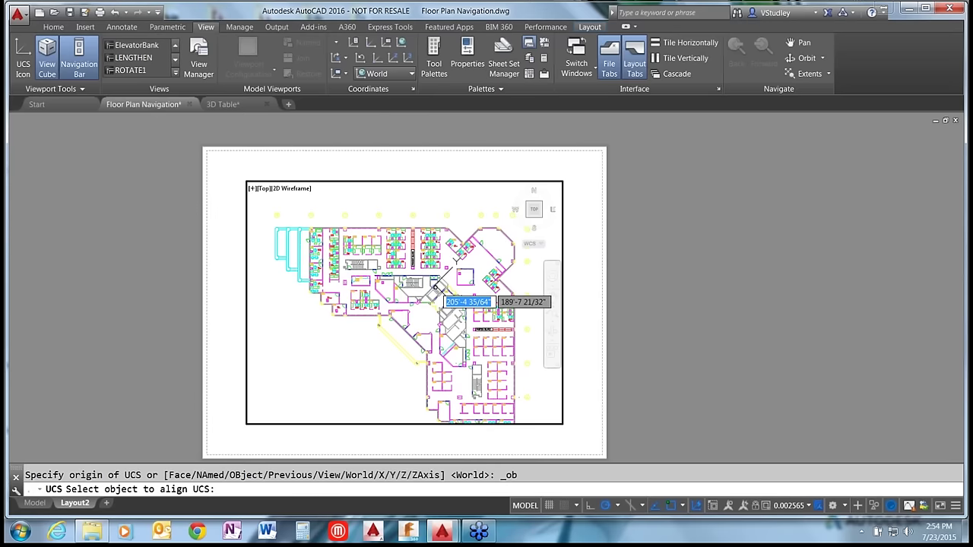
pyautogui.click(435, 287)
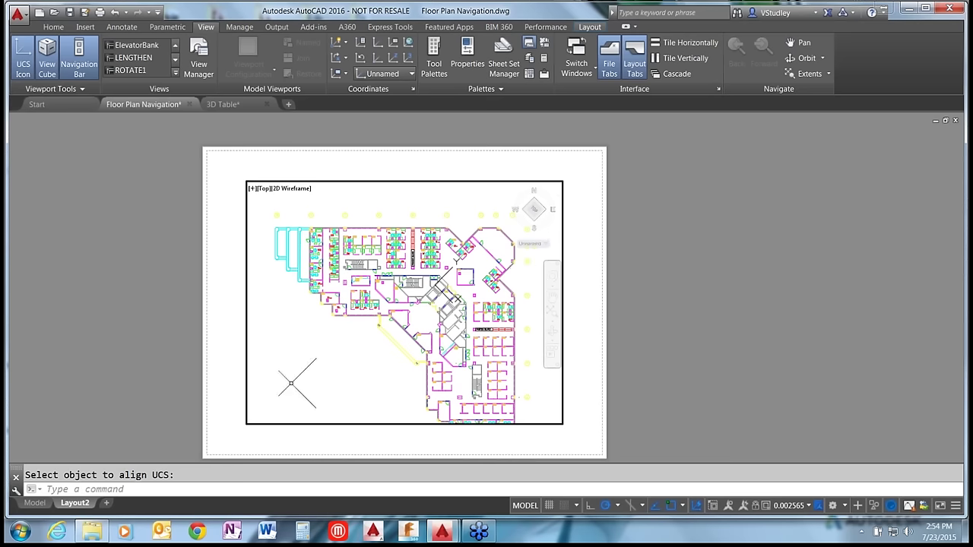
# Step: Restore the named UCS elevatorbank in the layout viewport with the UCS command's Named option
pyautogui.write('ucs')
pyautogui.press('Return')
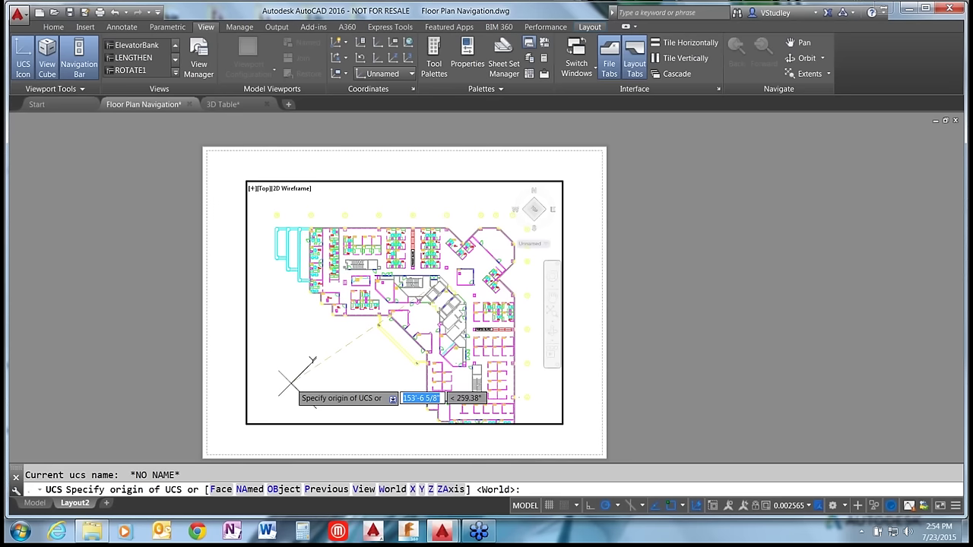
pyautogui.write('na')
pyautogui.press('Return')
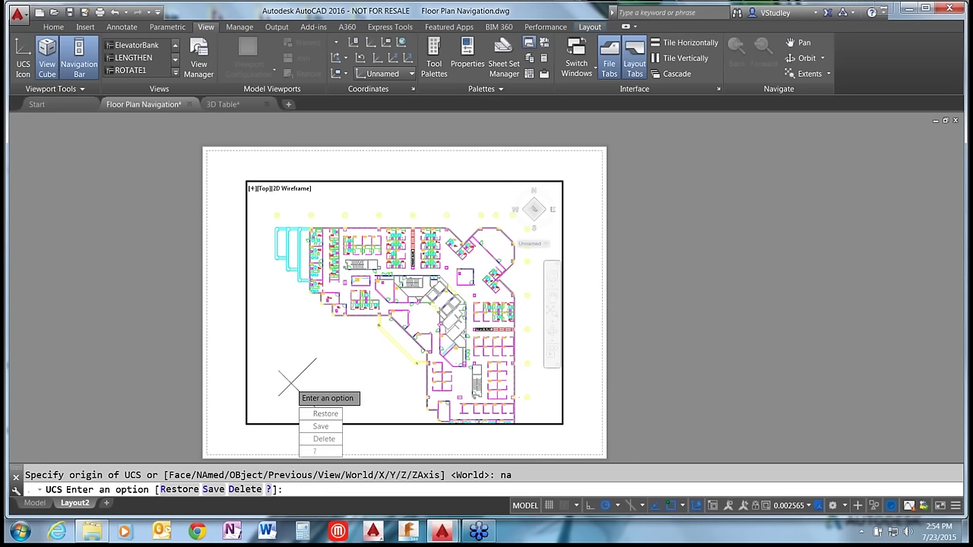
pyautogui.write('r')
pyautogui.press('Return')
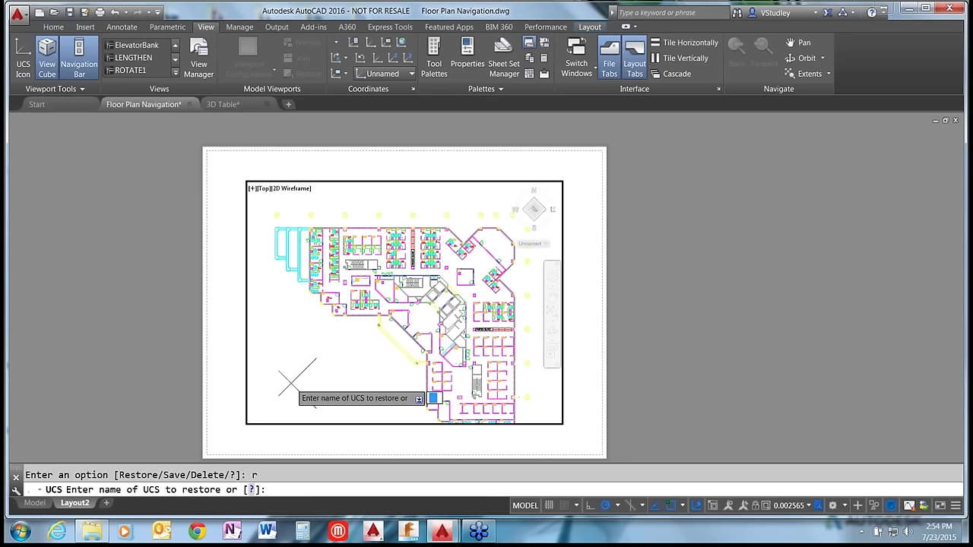
pyautogui.write('elevatorbank')
pyautogui.press('Return')
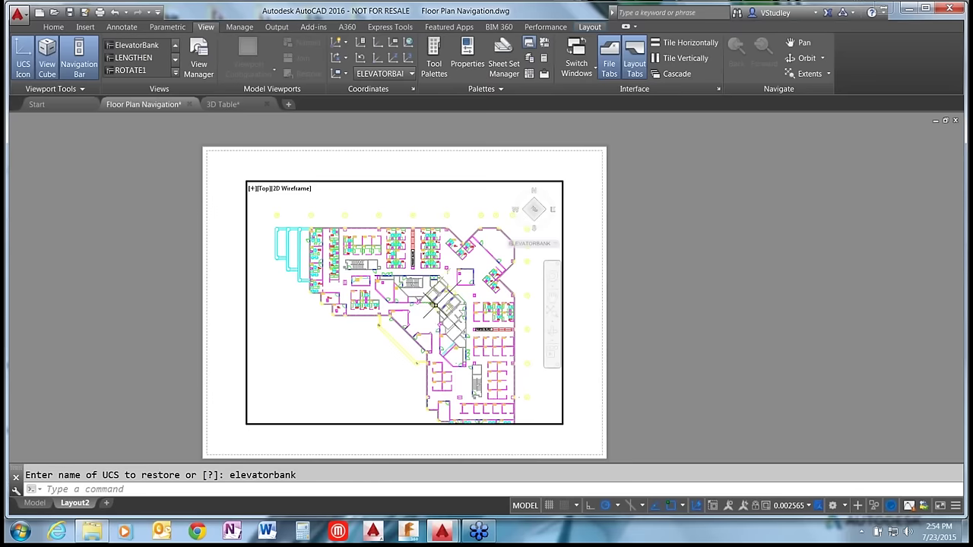
# Step: Enlarge and center the elevator bank inside the Layout2 viewport, and return to paper space
pyautogui.scroll(3, 432, 322)
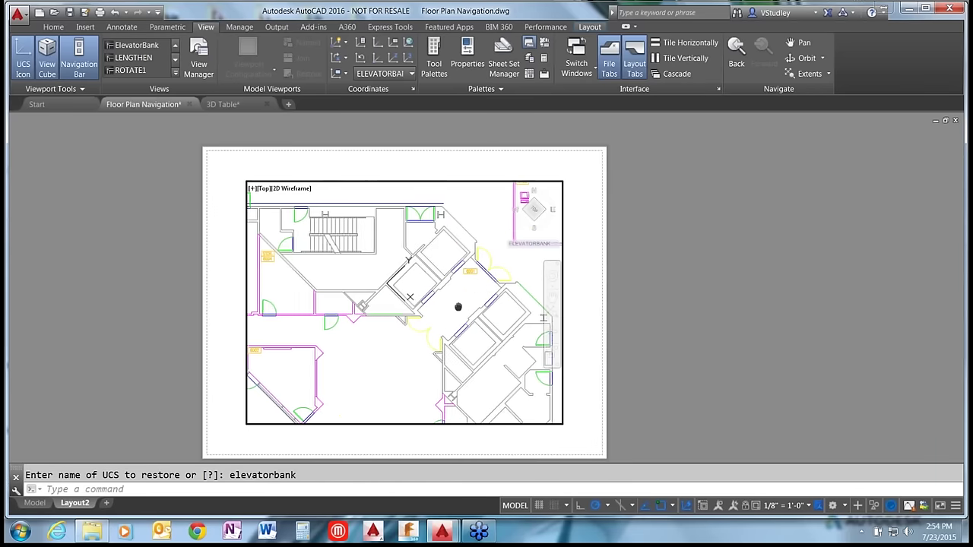
pyautogui.moveTo(456, 308); pyautogui.dragTo(393, 314, button='middle')
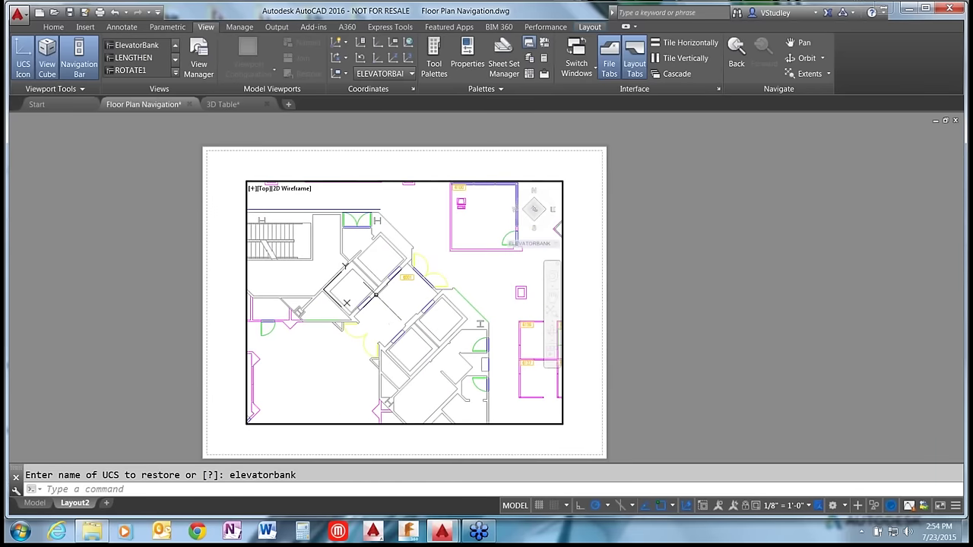
pyautogui.scroll(2, 353, 311)
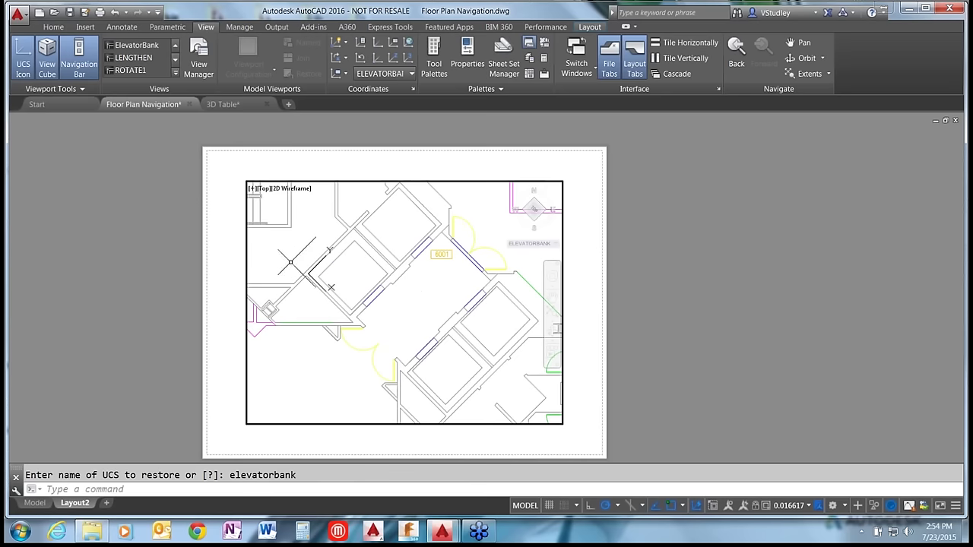
pyautogui.doubleClick(121, 323)
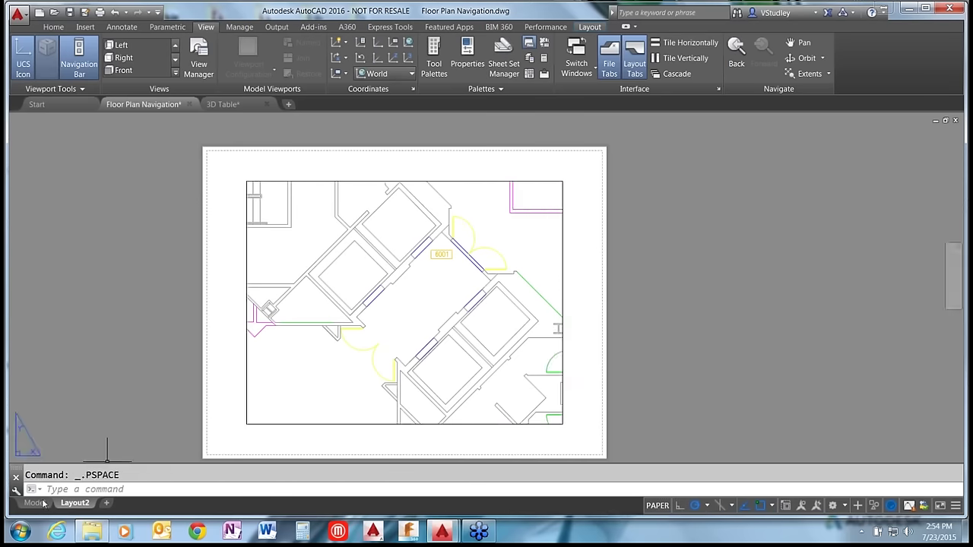
# Step: Inspect the elevator bank UCS on the floor plan in model space, and return to Layout2
pyautogui.click(34, 503)
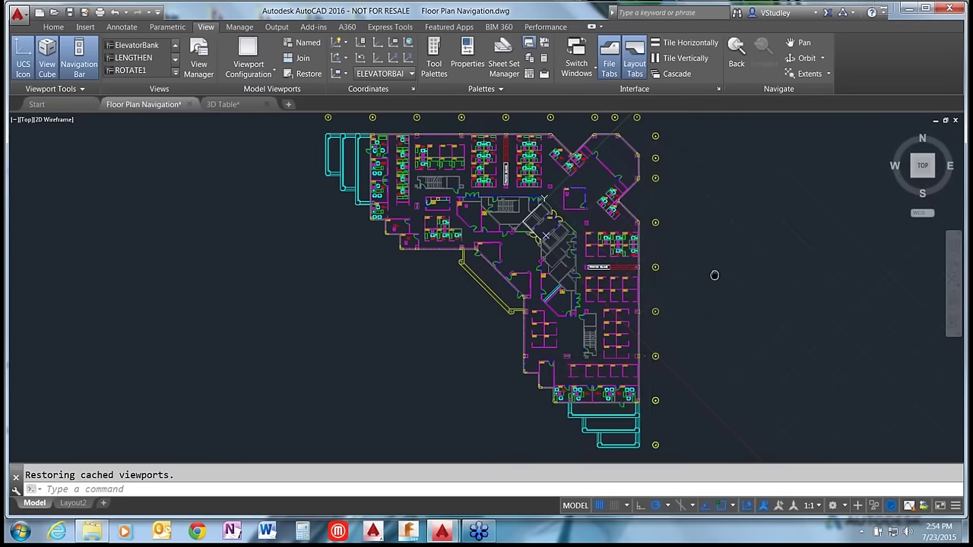
pyautogui.moveTo(713, 274); pyautogui.dragTo(560, 326, button='middle')
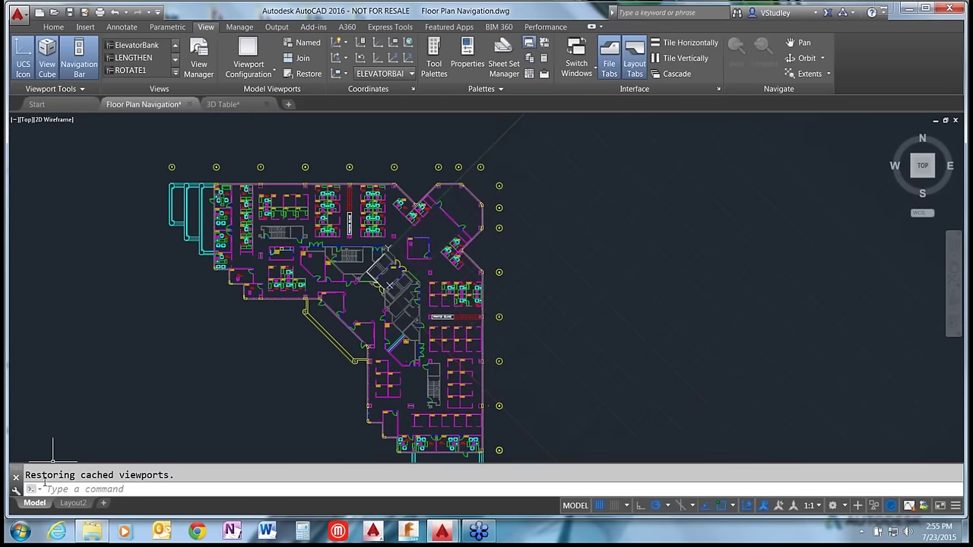
pyautogui.click(64, 505)
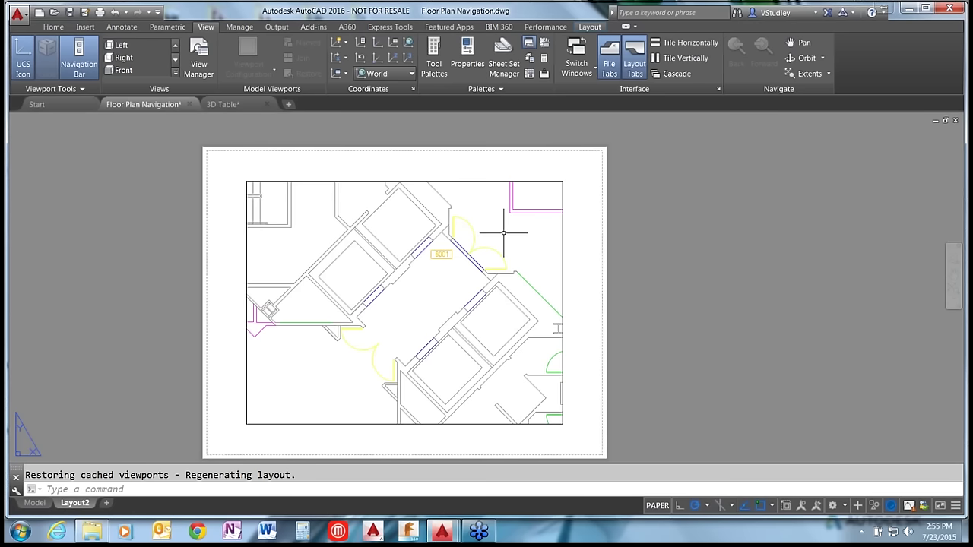
# Step: Set the Layout2 viewport's coordinate system to WCS, and return to paper space
pyautogui.doubleClick(336, 350)
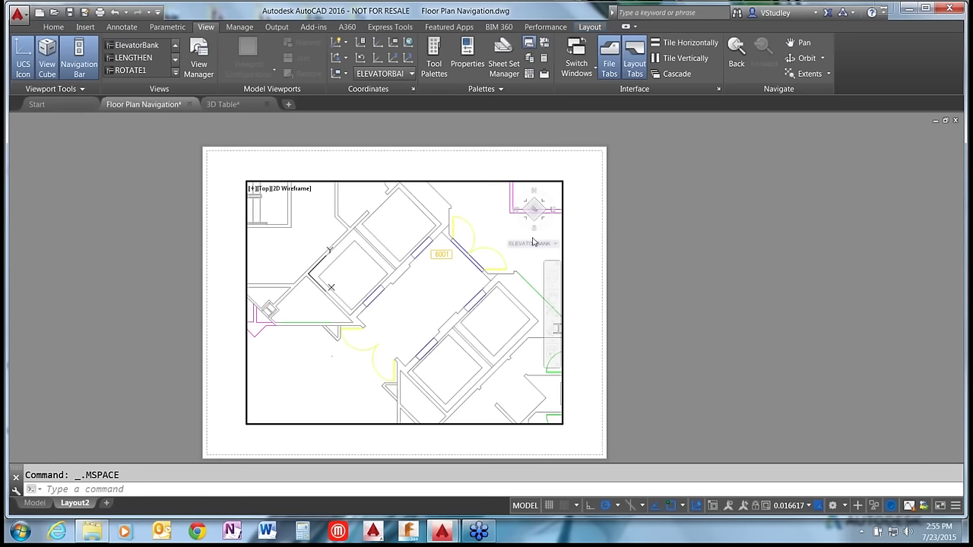
pyautogui.click(556, 244)
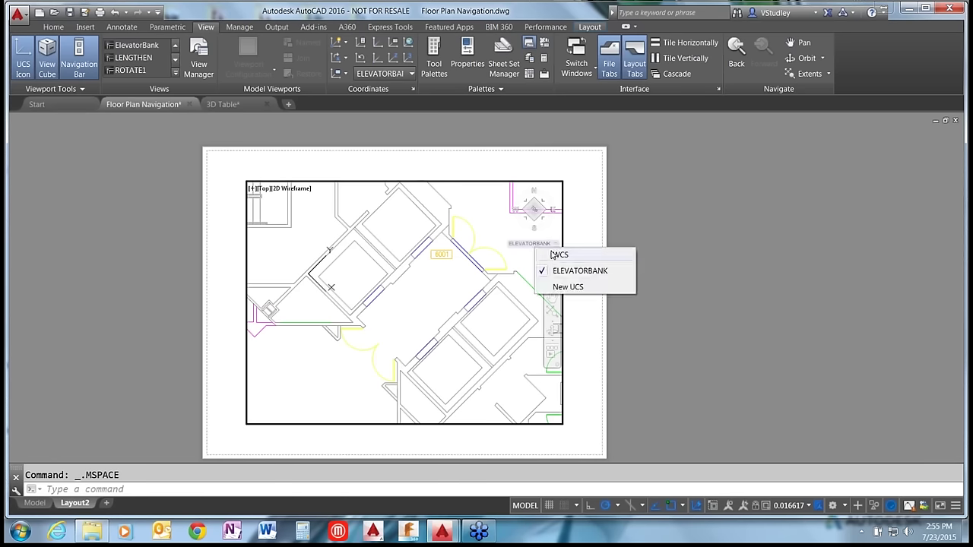
pyautogui.click(559, 255)
pyautogui.doubleClick(164, 376)
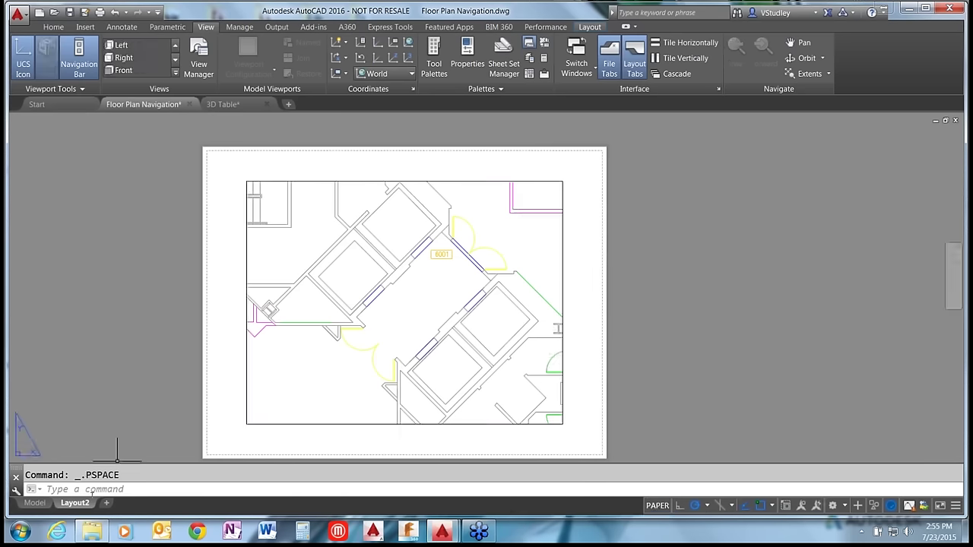
# Step: Check the UCS icon's location in model space, and examine the viewport border back in Layout2
pyautogui.click(34, 503)
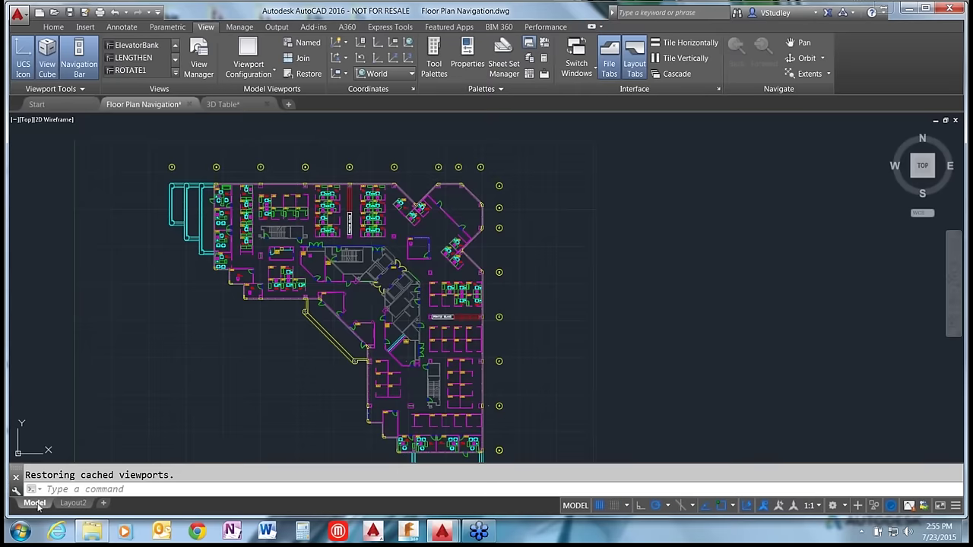
pyautogui.moveTo(266, 395); pyautogui.dragTo(359, 325, button='middle')
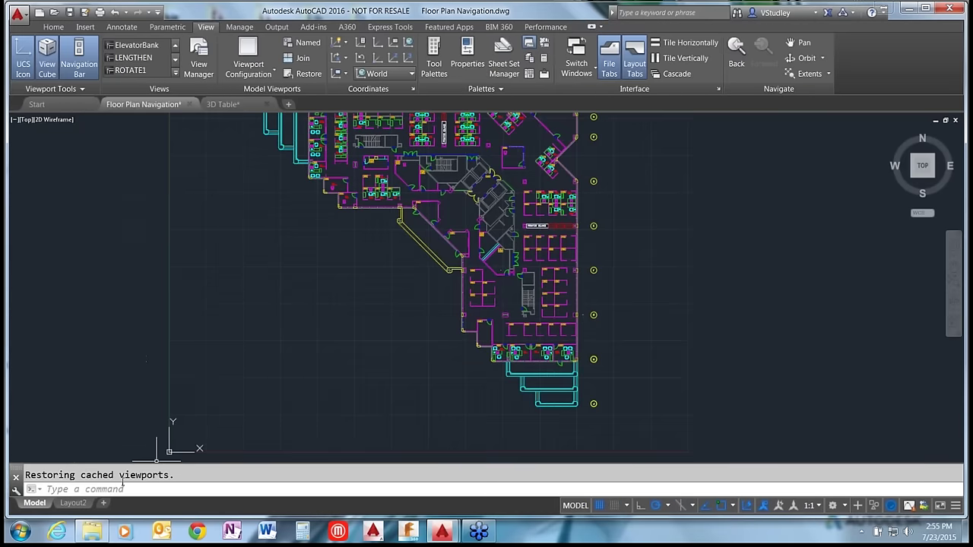
pyautogui.click(74, 502)
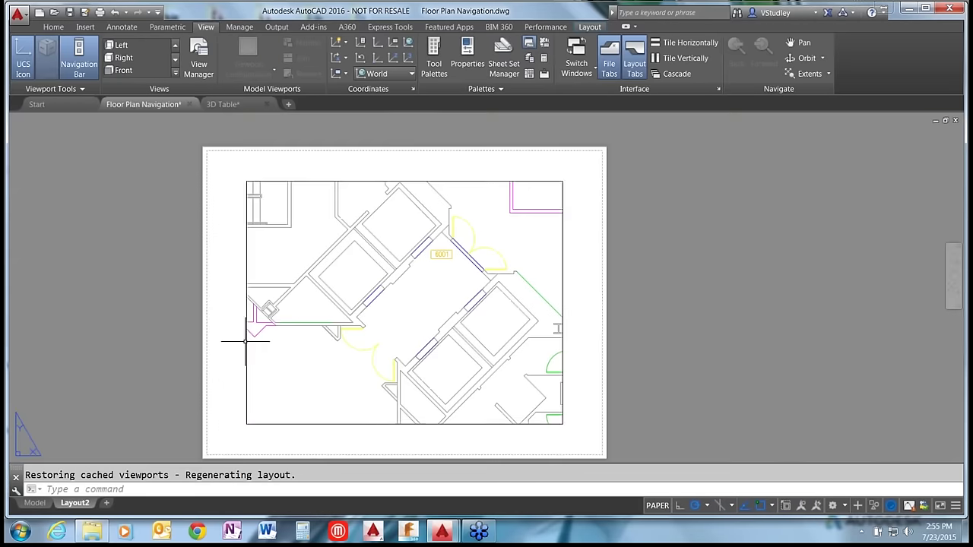
pyautogui.click(246, 342)
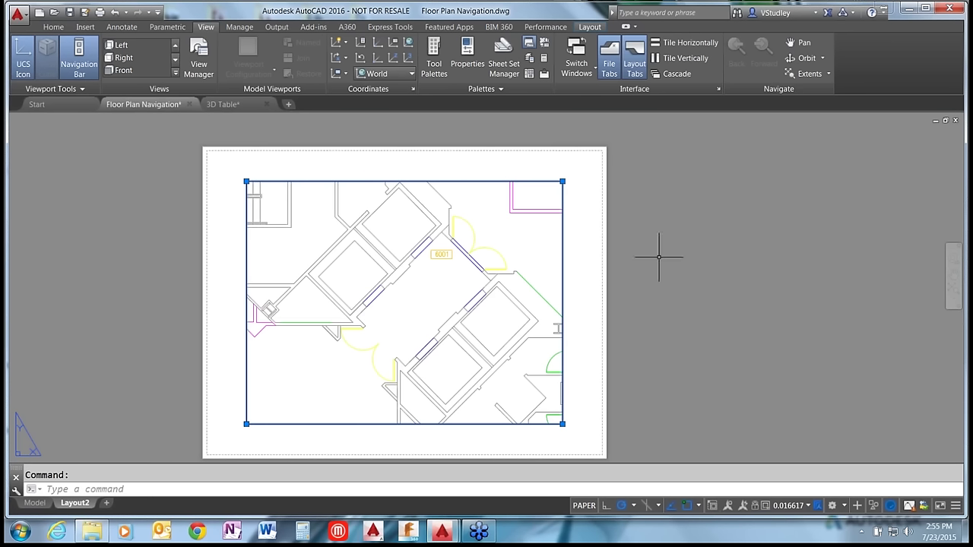
pyautogui.press('Escape')
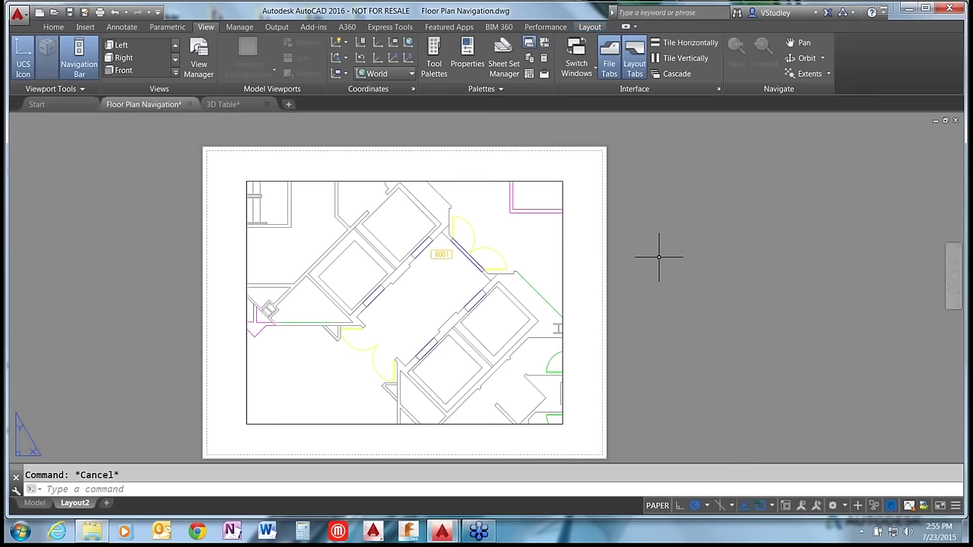